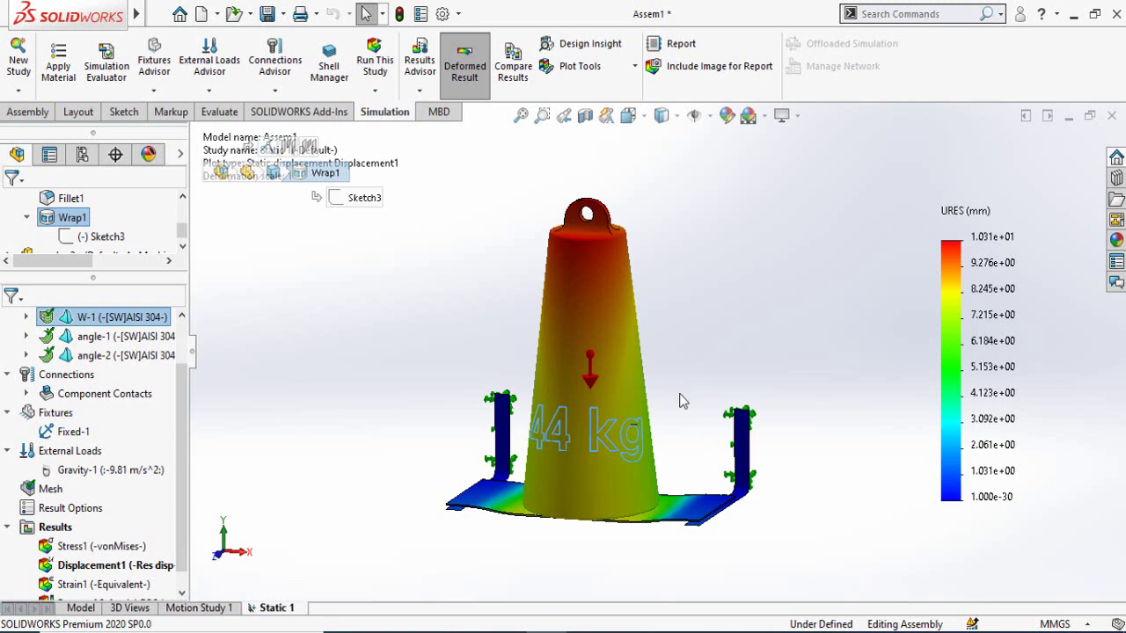
Examine the displacement plot of the 44 kg weight on the sheet and angles from different viewpoints
mouse_move(683, 400)
middle_down()
mouse_move(673, 384)
mouse_move(677, 400)
middle_up()
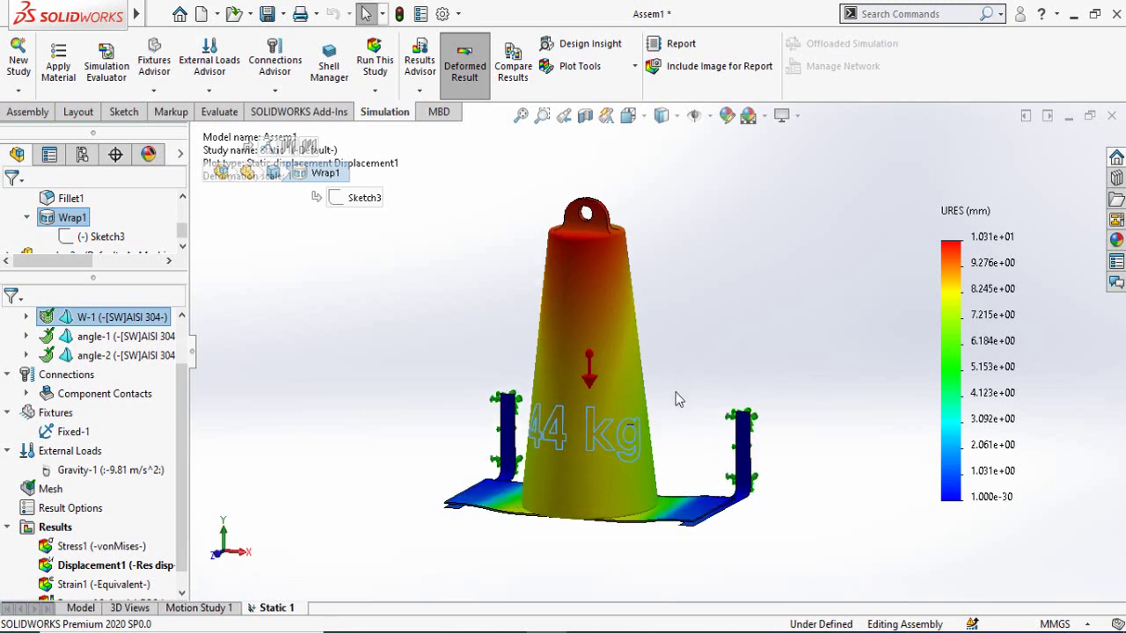
middle_drag(675, 360, 680, 366)
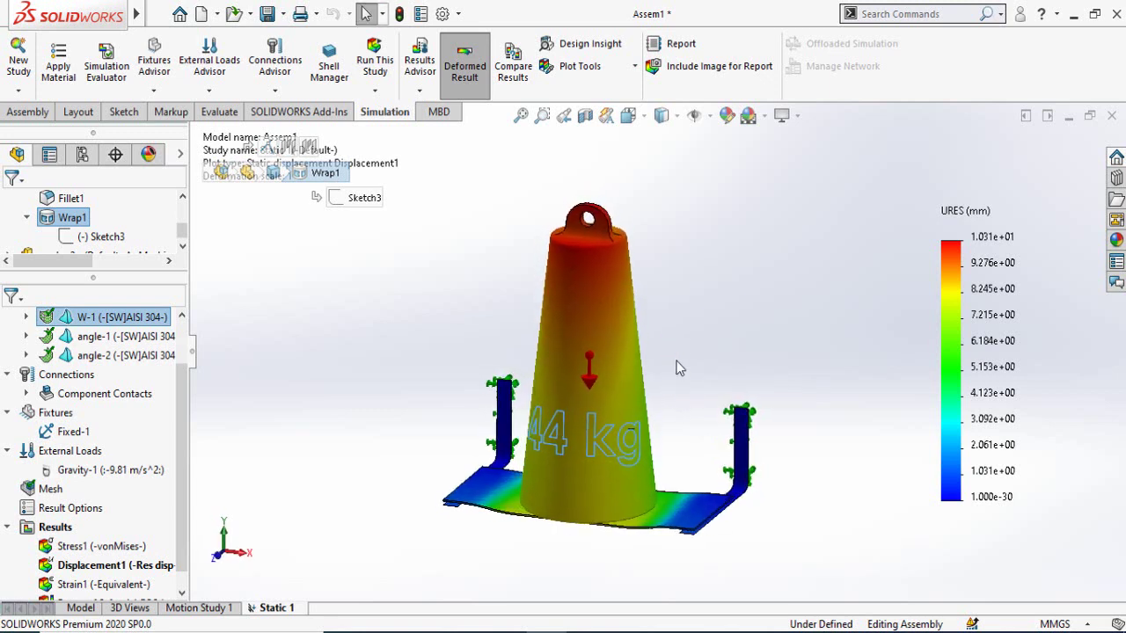
scroll(506, 528, down, 5)
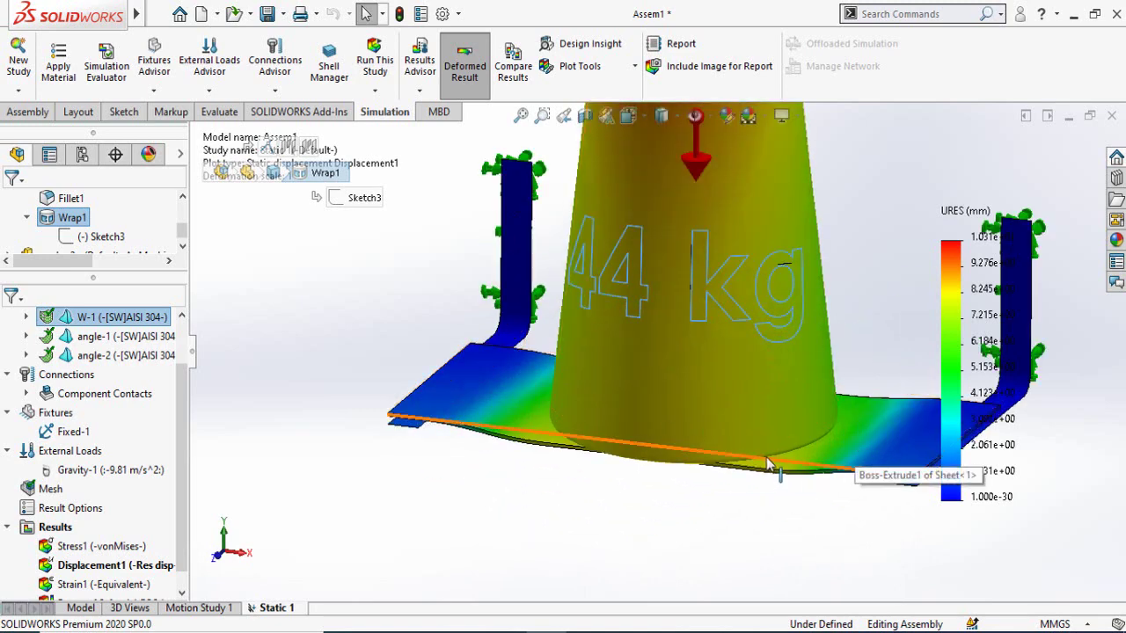
key(f)
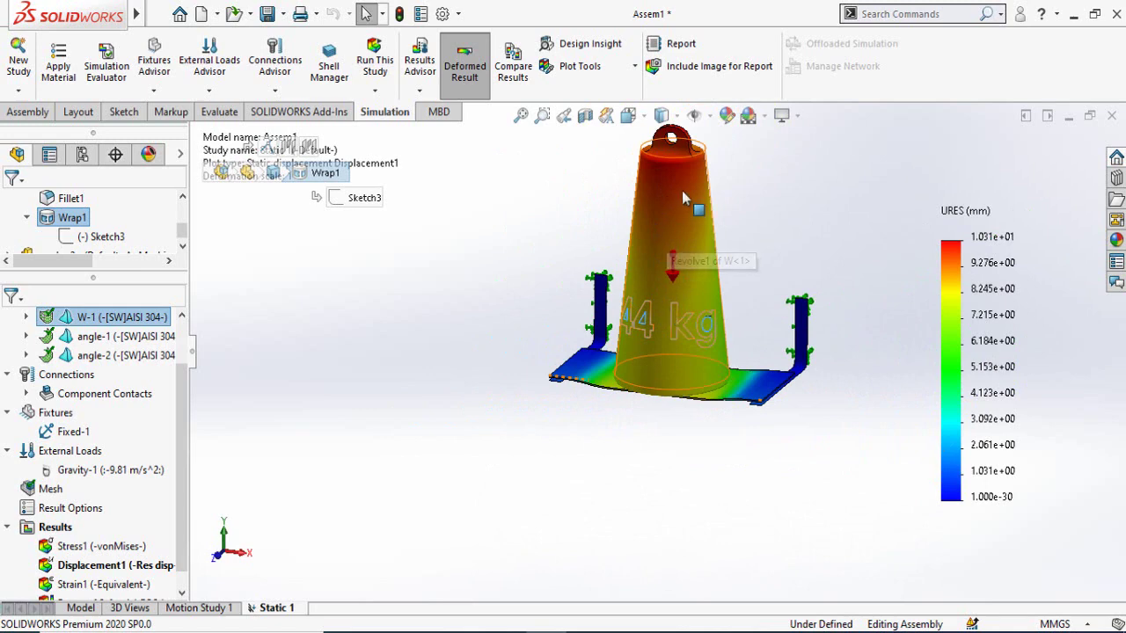
middle_drag(668, 281, 727, 251)
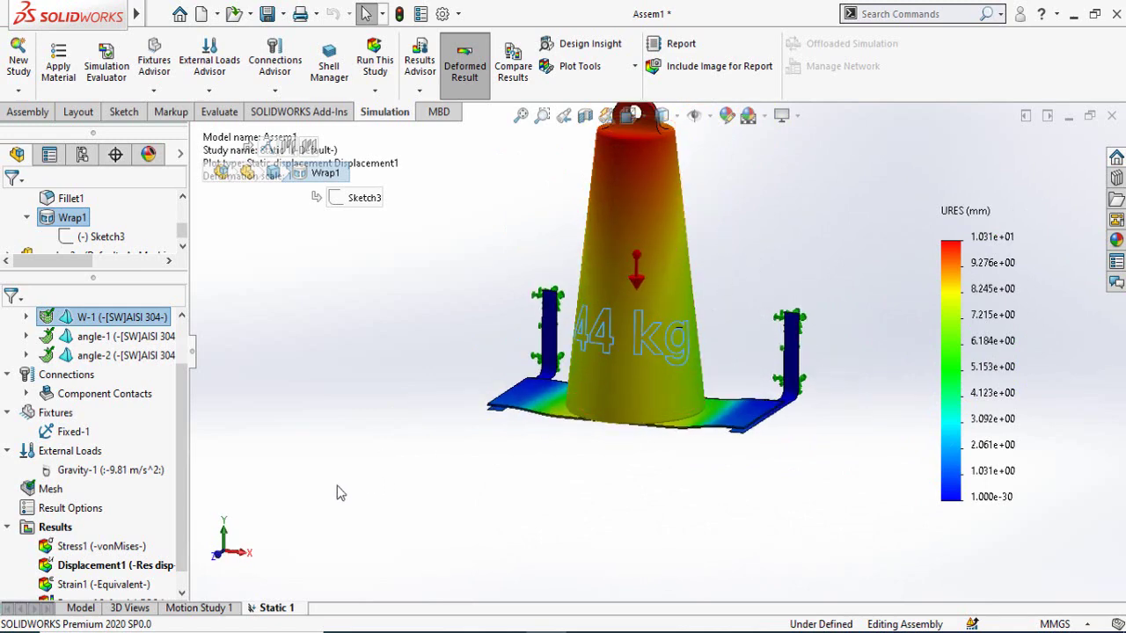
scroll(61, 550, down, 1)
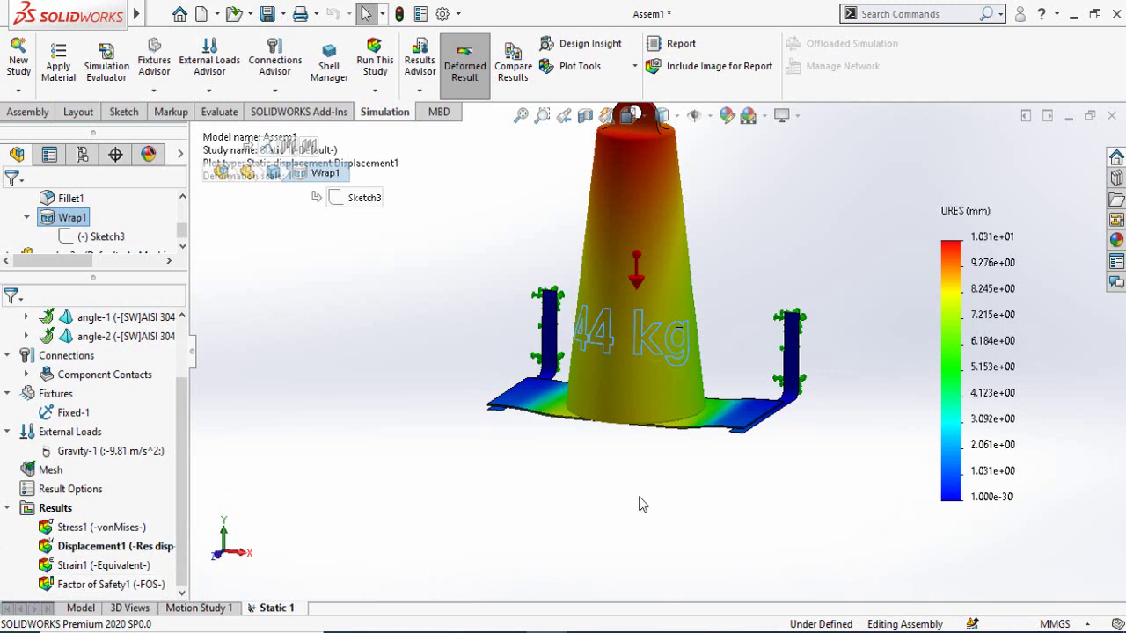
scroll(700, 423, down, 2)
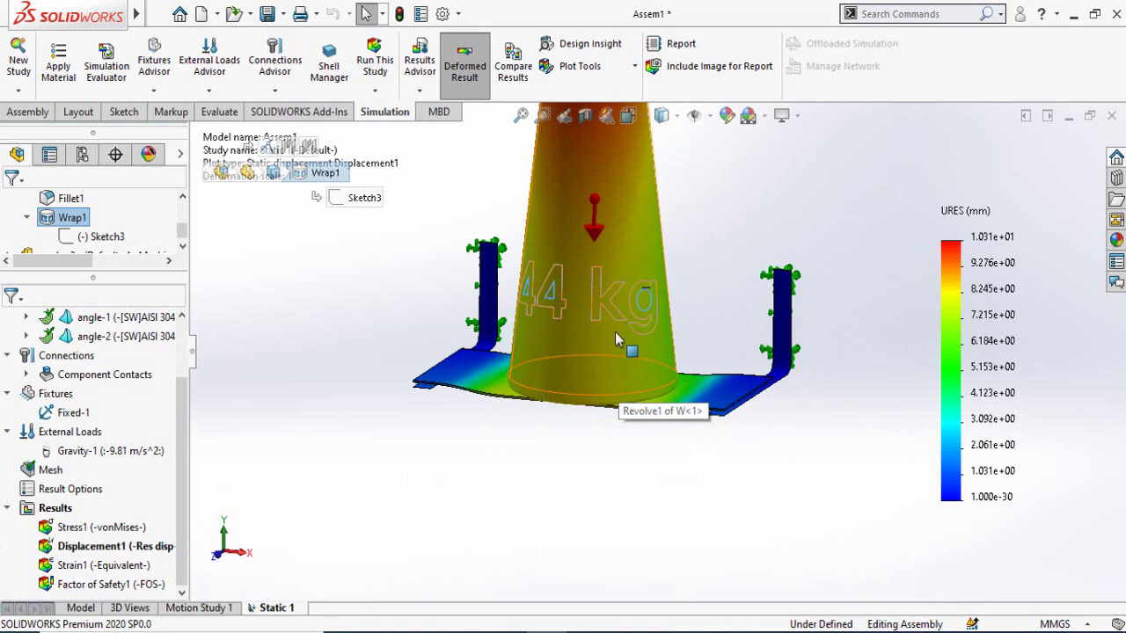
scroll(585, 264, up, 3)
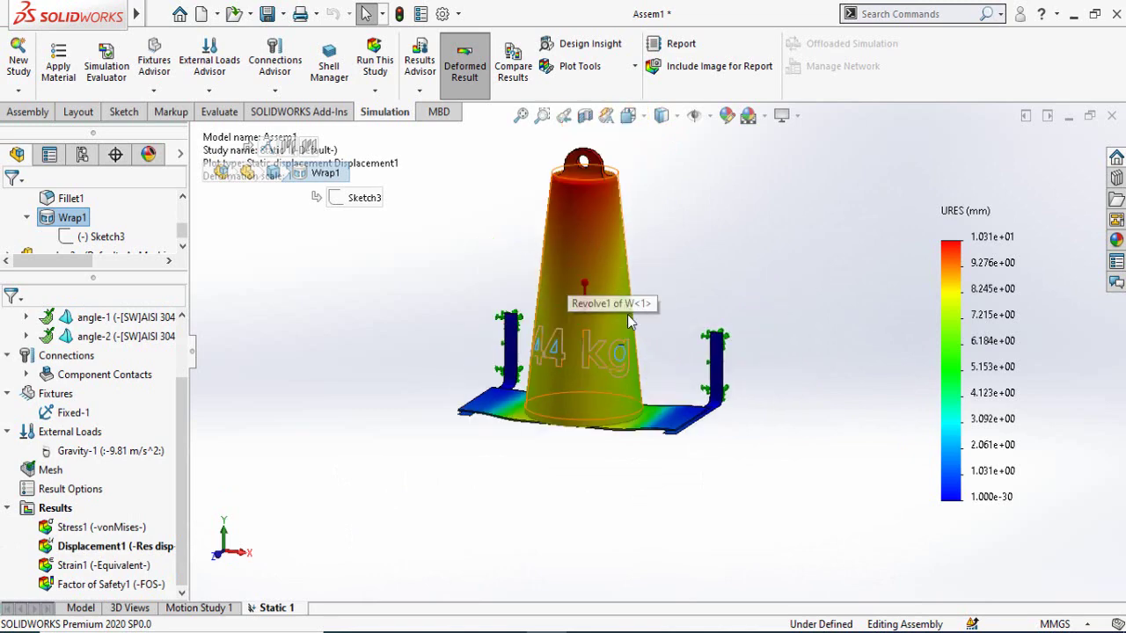
scroll(693, 282, down, 1)
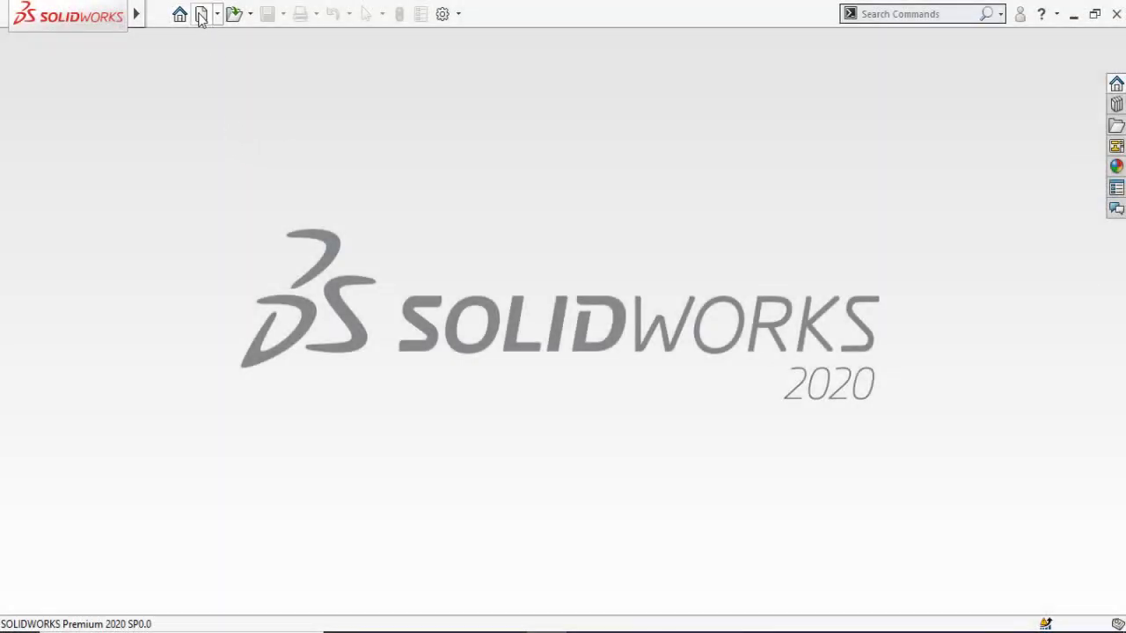
Create a new assembly document and dismiss the initial component insertion without choosing a file
click(201, 14)
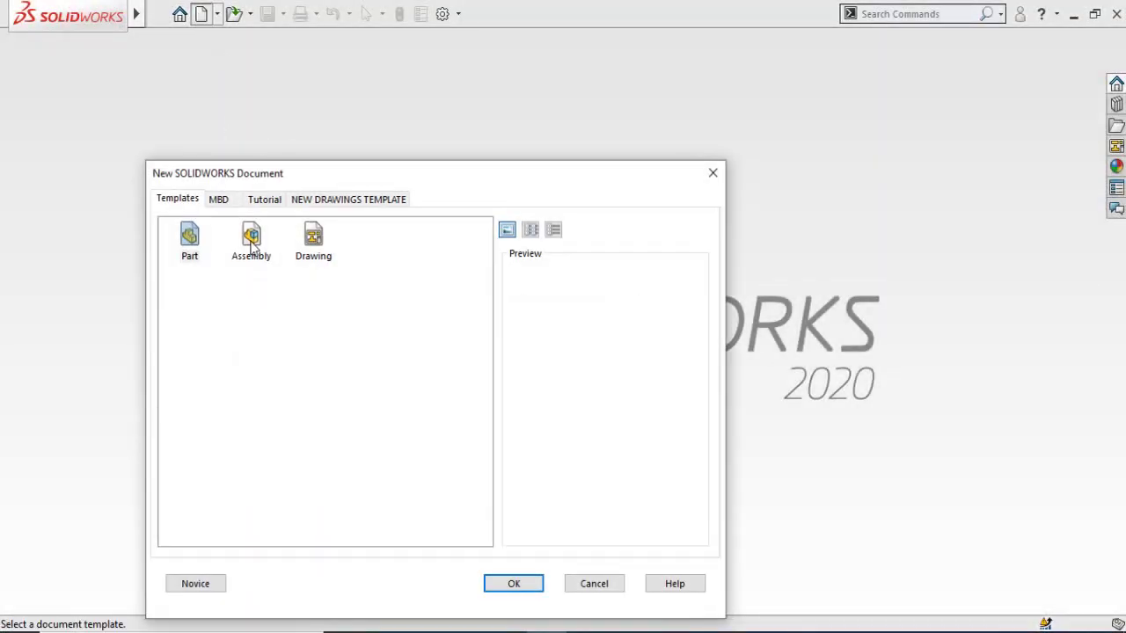
click(253, 246)
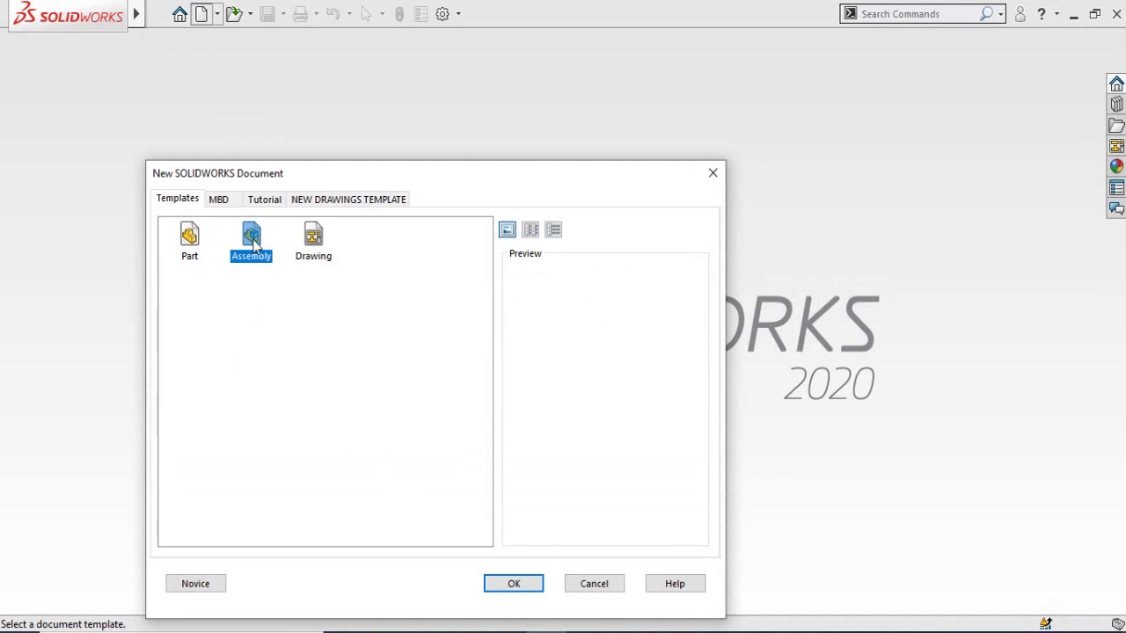
click(519, 582)
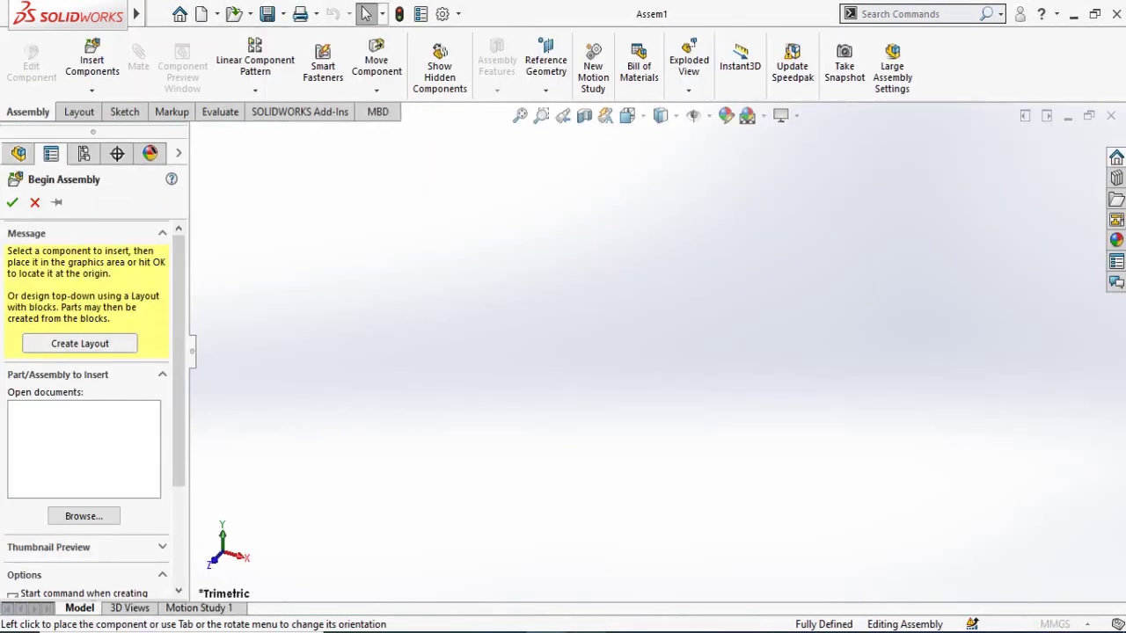
click(797, 489)
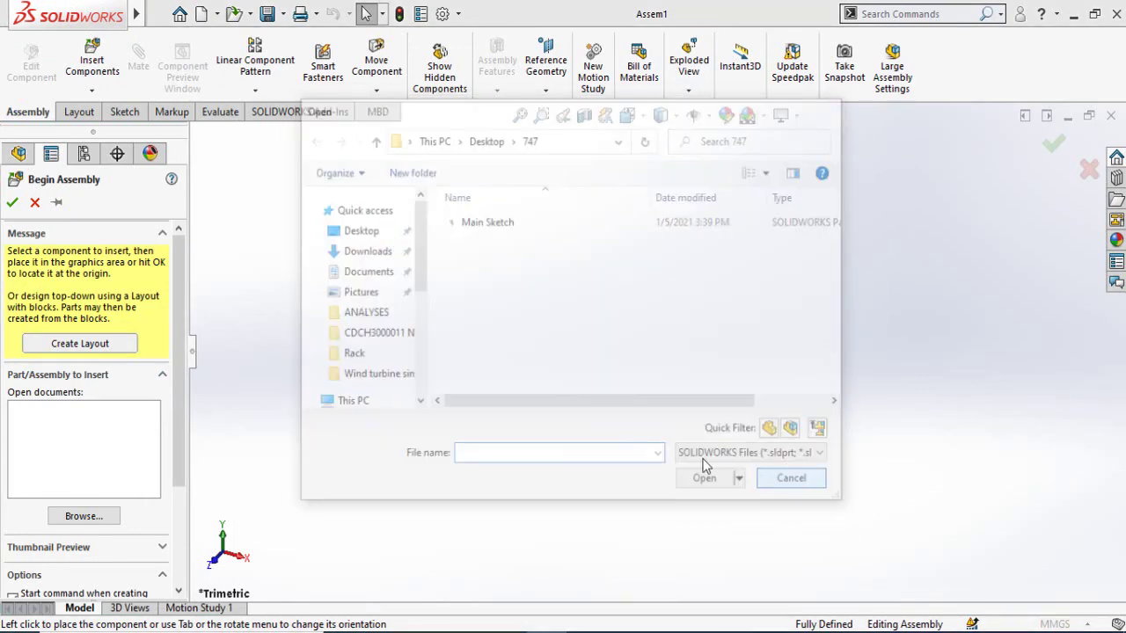
click(34, 205)
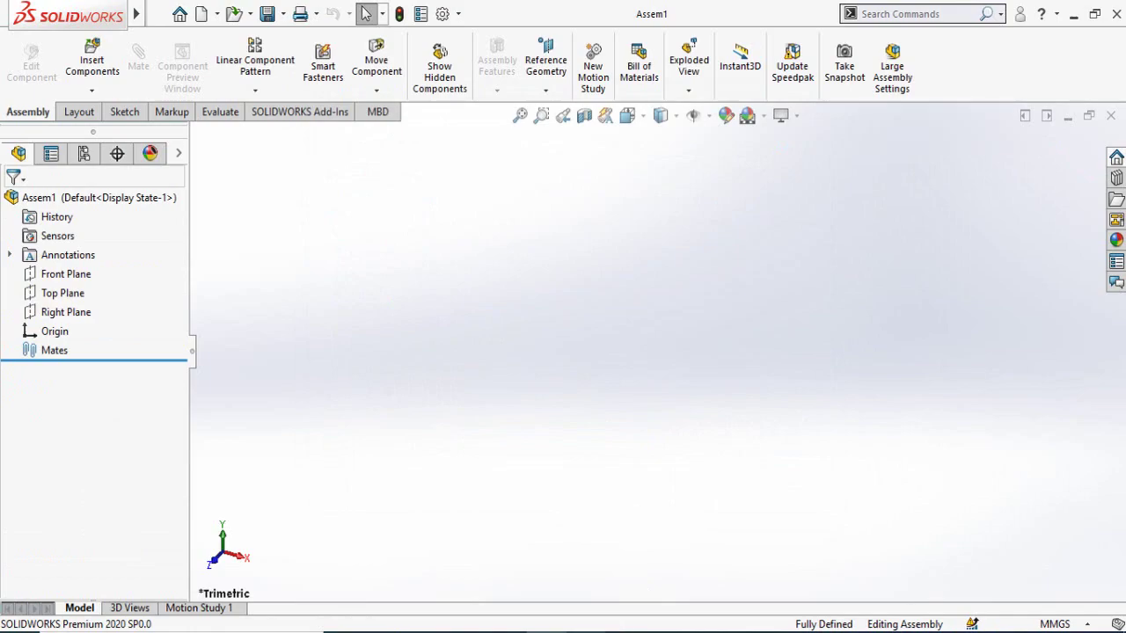
Insert the angle, Sheet and W parts from the Rack folder in File Explorer into the assembly, using the angle's Default<As Machined> configuration
key(alt+Tab)
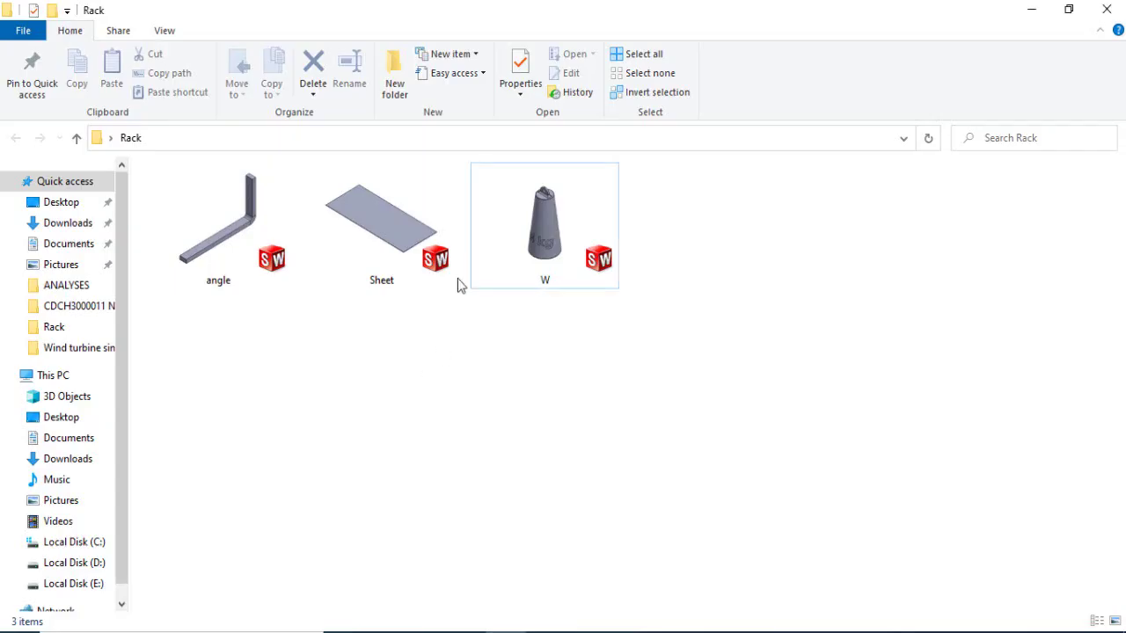
double_click(448, 9)
drag(453, 123, 657, 260)
drag(785, 596, 451, 438)
drag(433, 254, 486, 312)
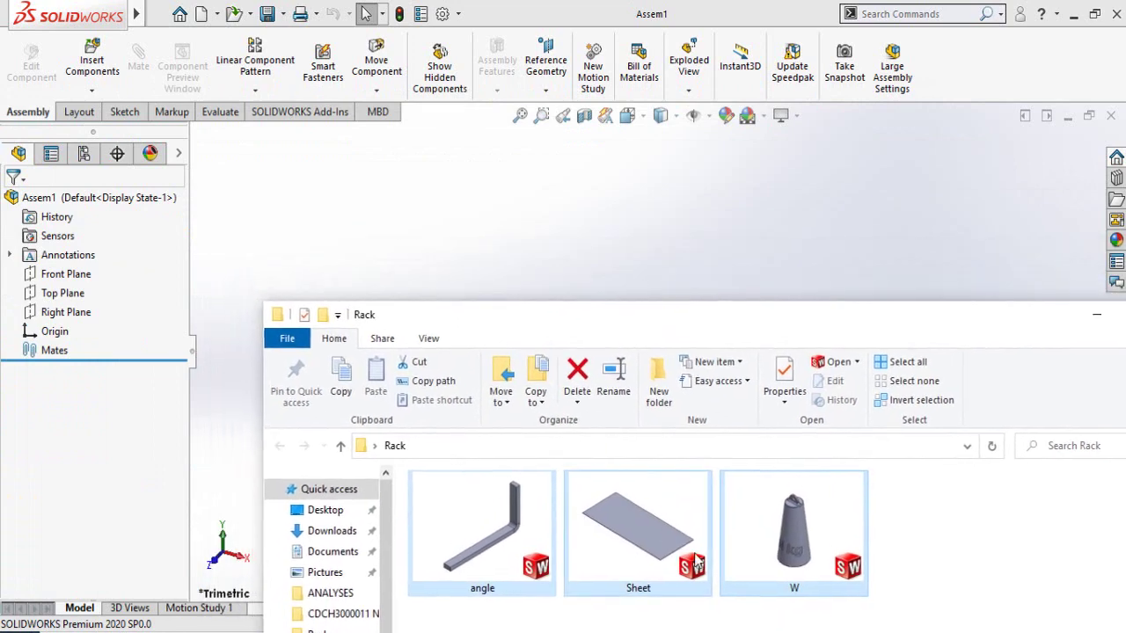
drag(515, 541, 495, 253)
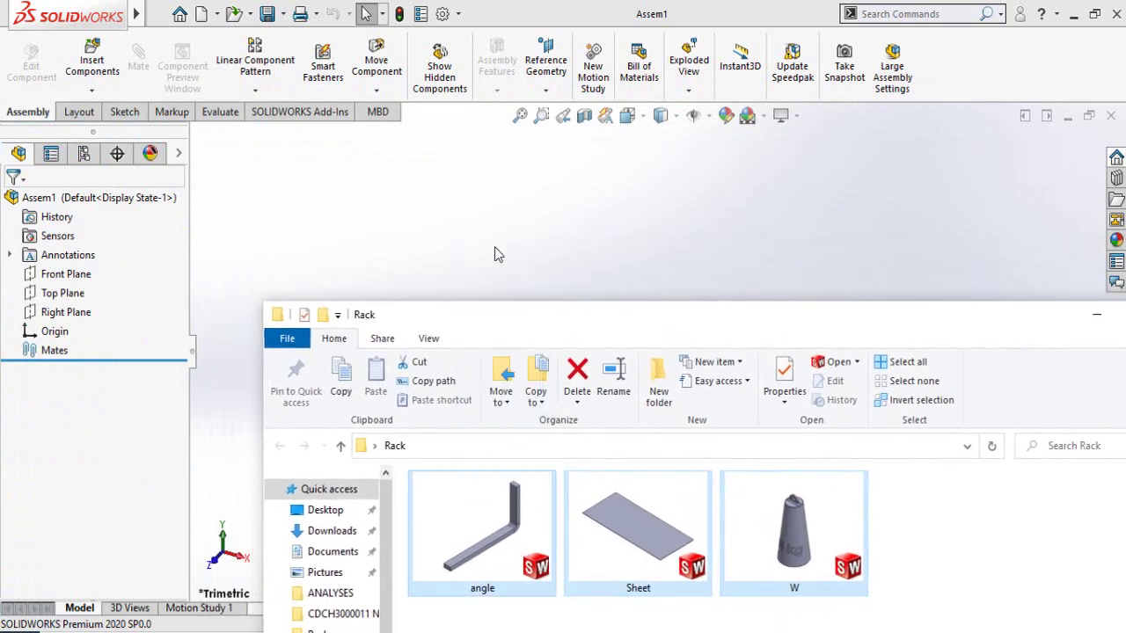
click(522, 6)
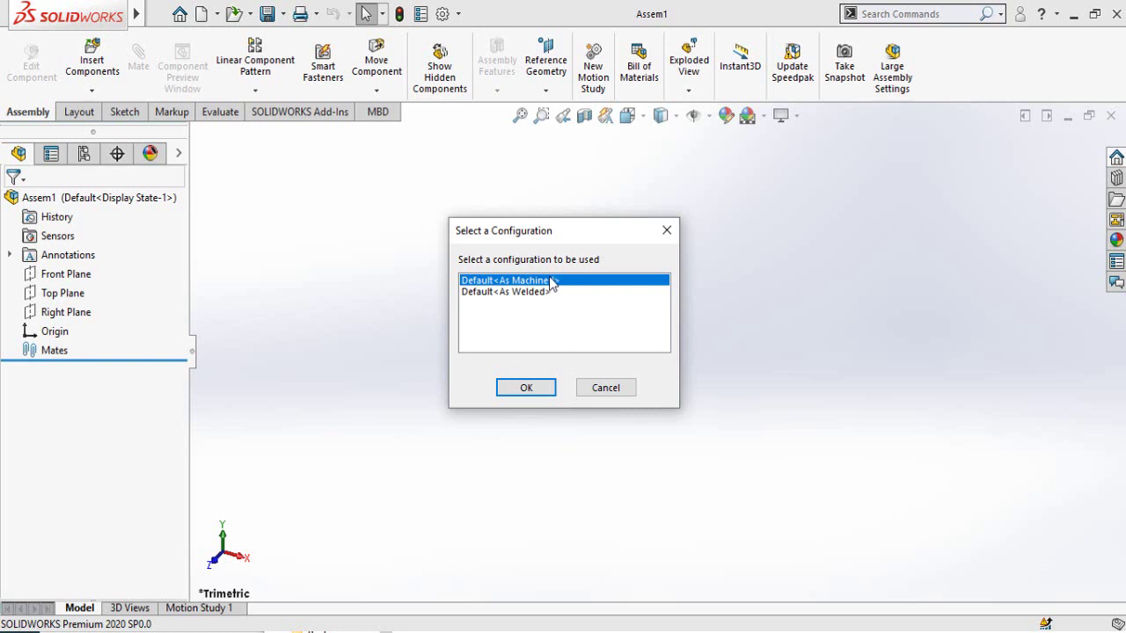
click(526, 388)
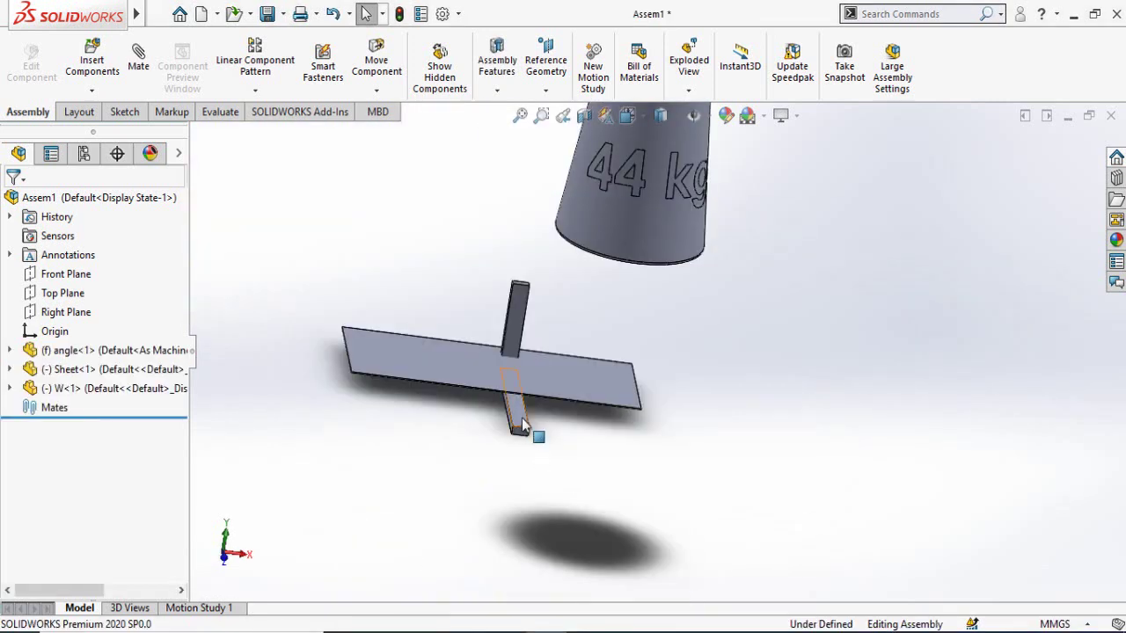
Place a second copy of the angle beside the first and set the original angle to float
ctrl+drag(522, 425, 743, 400)
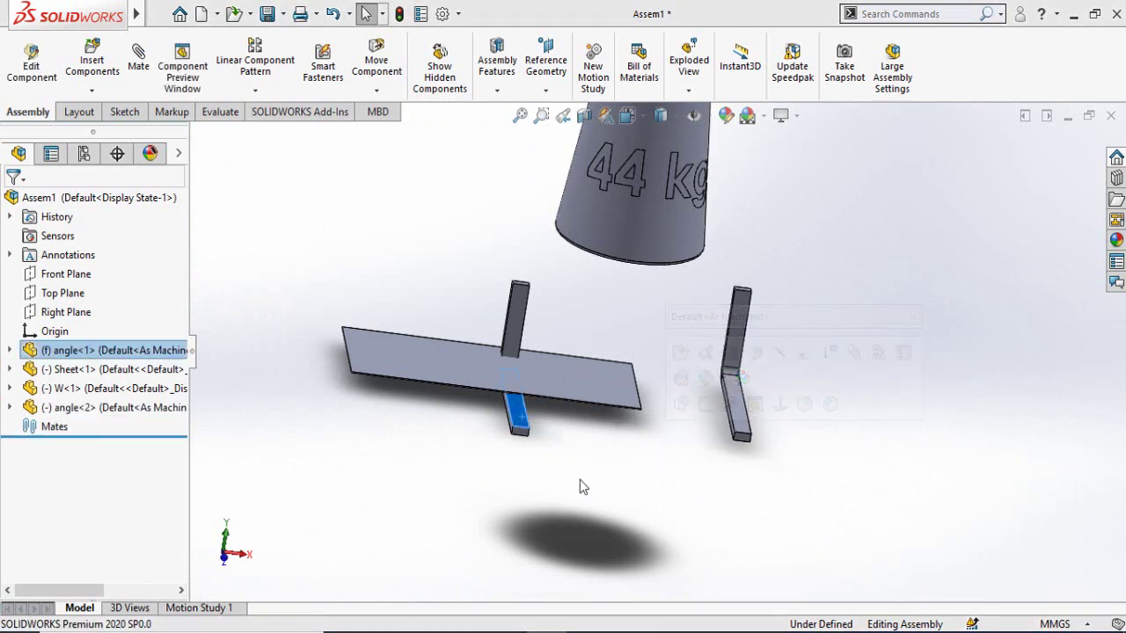
middle_drag(580, 479, 603, 439)
click(603, 440)
click(561, 403)
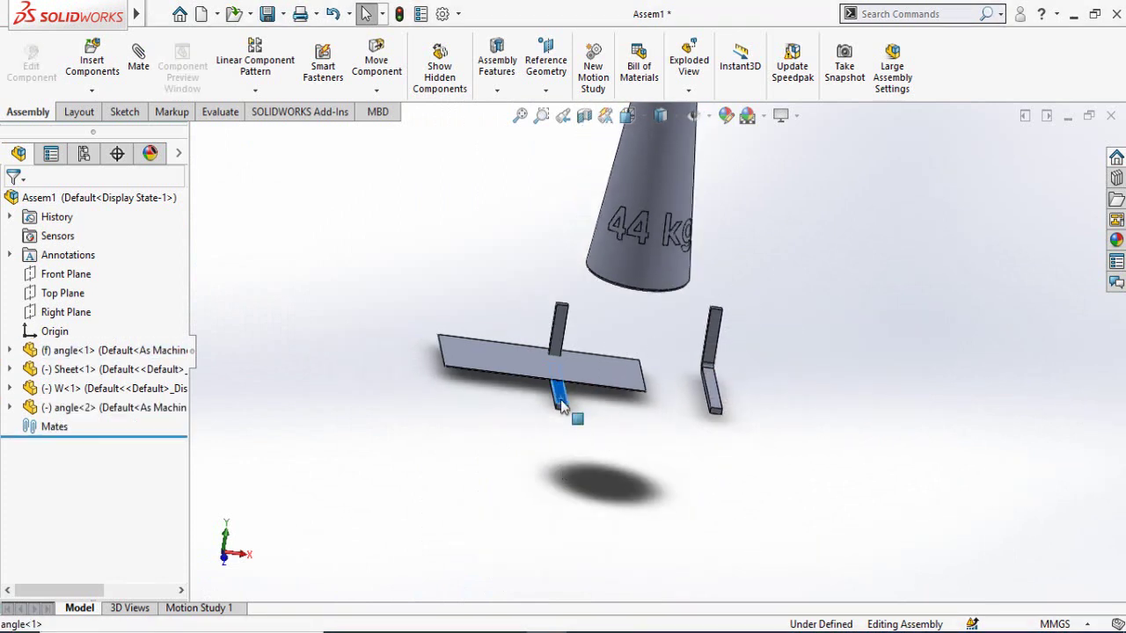
right_click(561, 402)
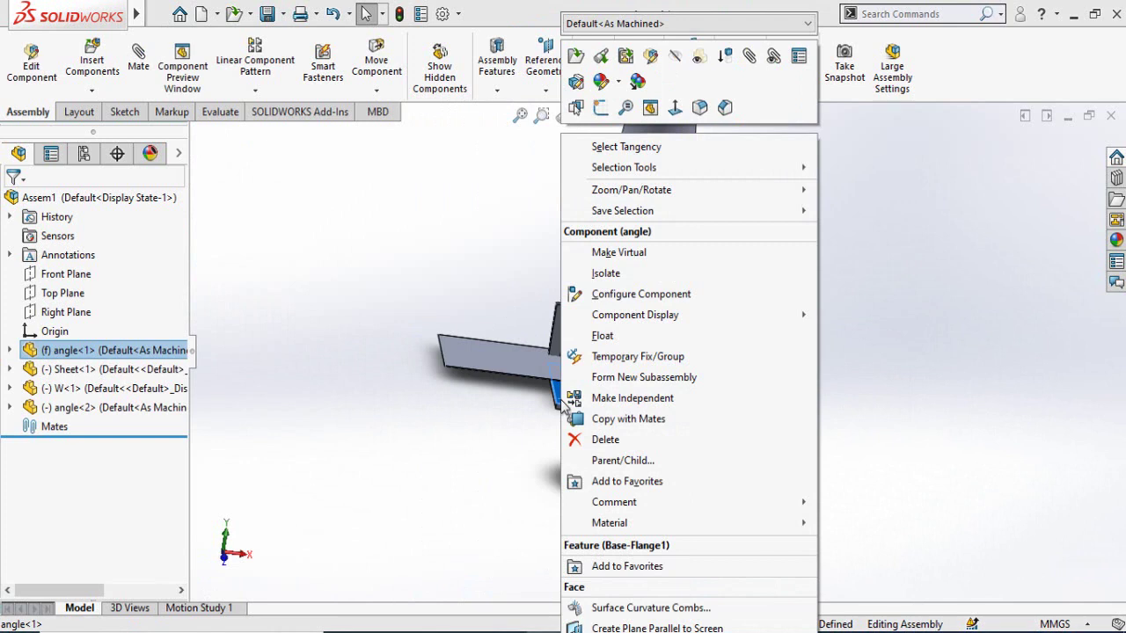
click(606, 335)
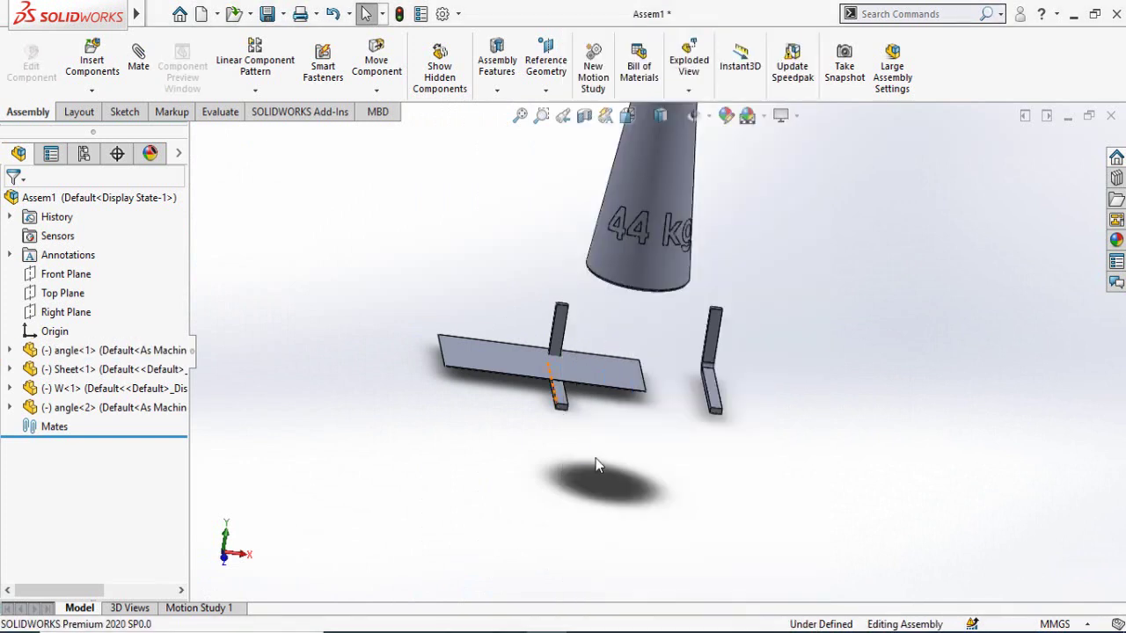
Add a coincident mate between the top faces of the two angles' horizontal legs
scroll(703, 448, down, 3)
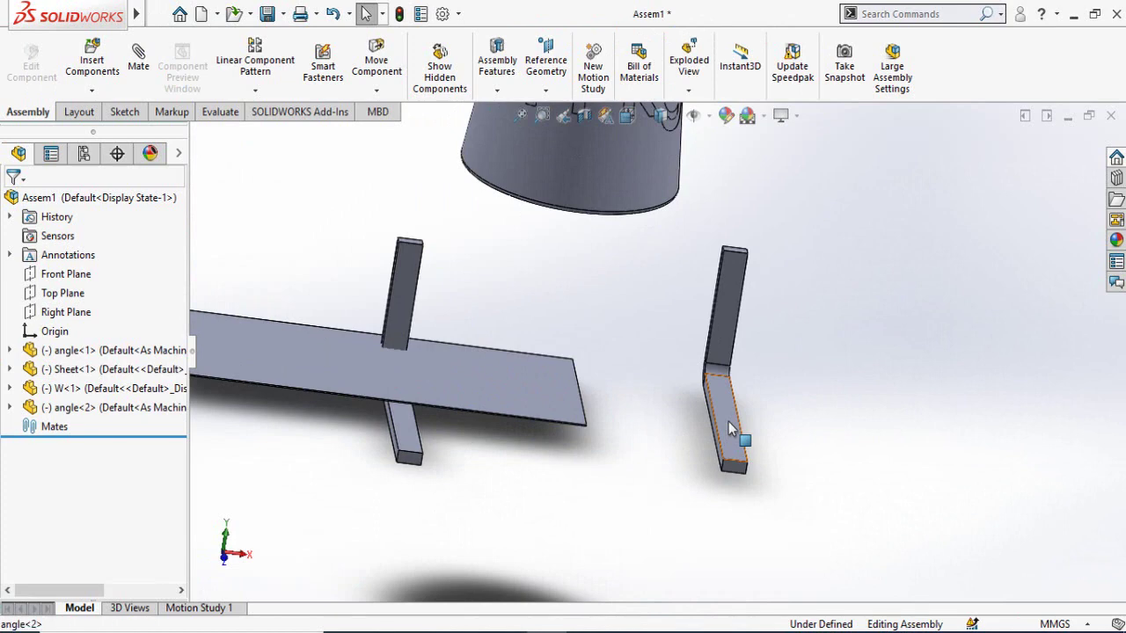
click(728, 421)
ctrl+click(409, 448)
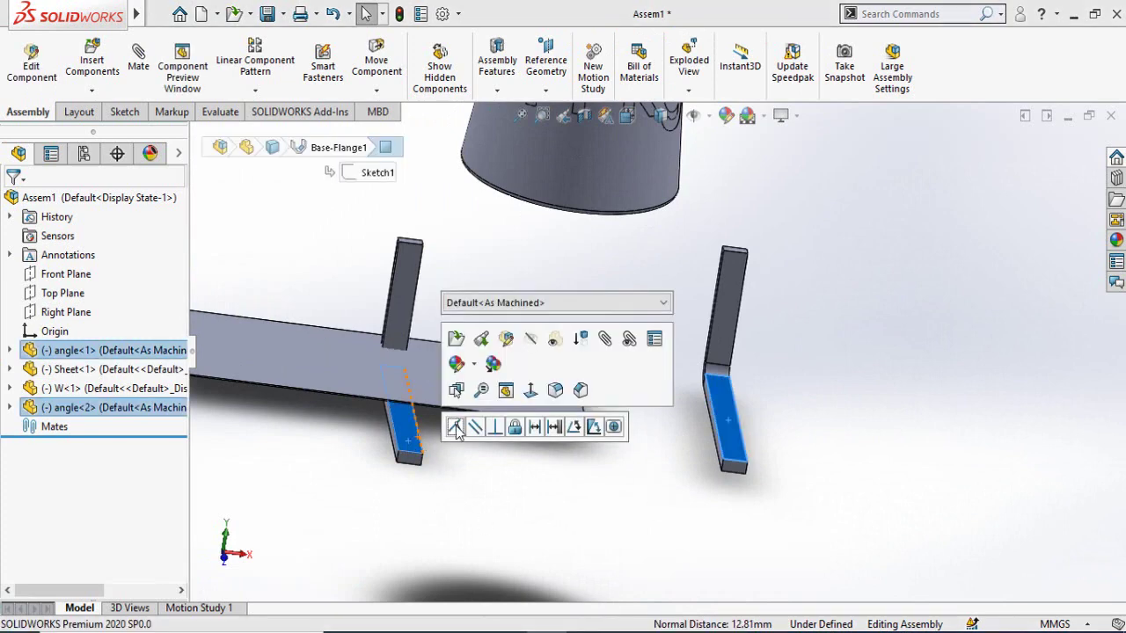
click(455, 427)
click(475, 534)
Align the front end faces of the two angles with a coincident mate
scroll(436, 492, down, 3)
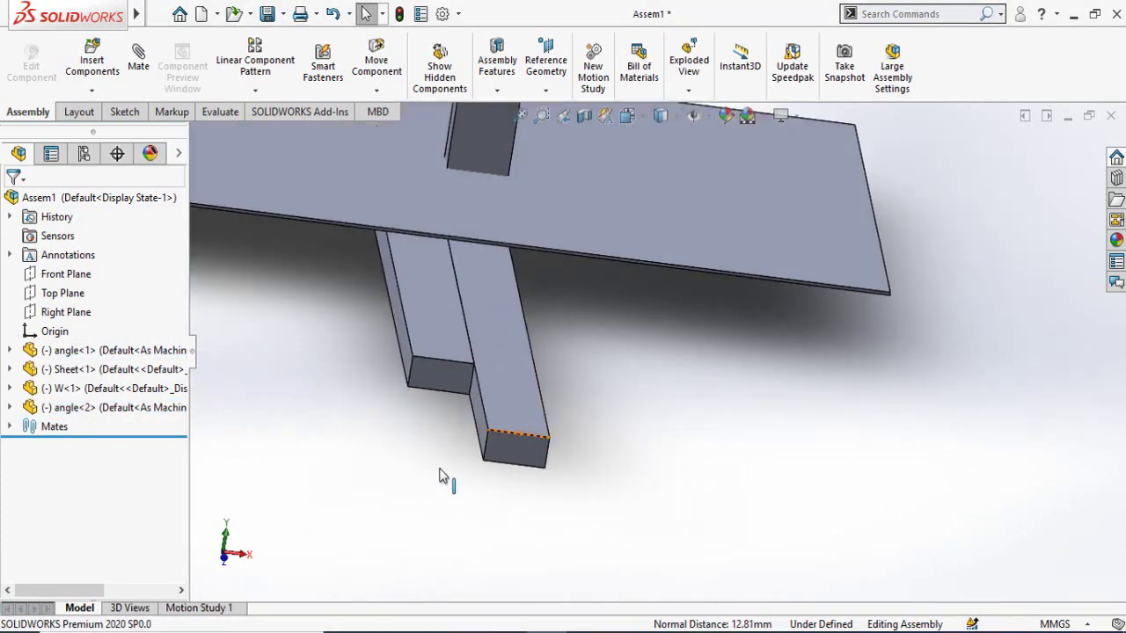
click(446, 377)
ctrl+click(515, 446)
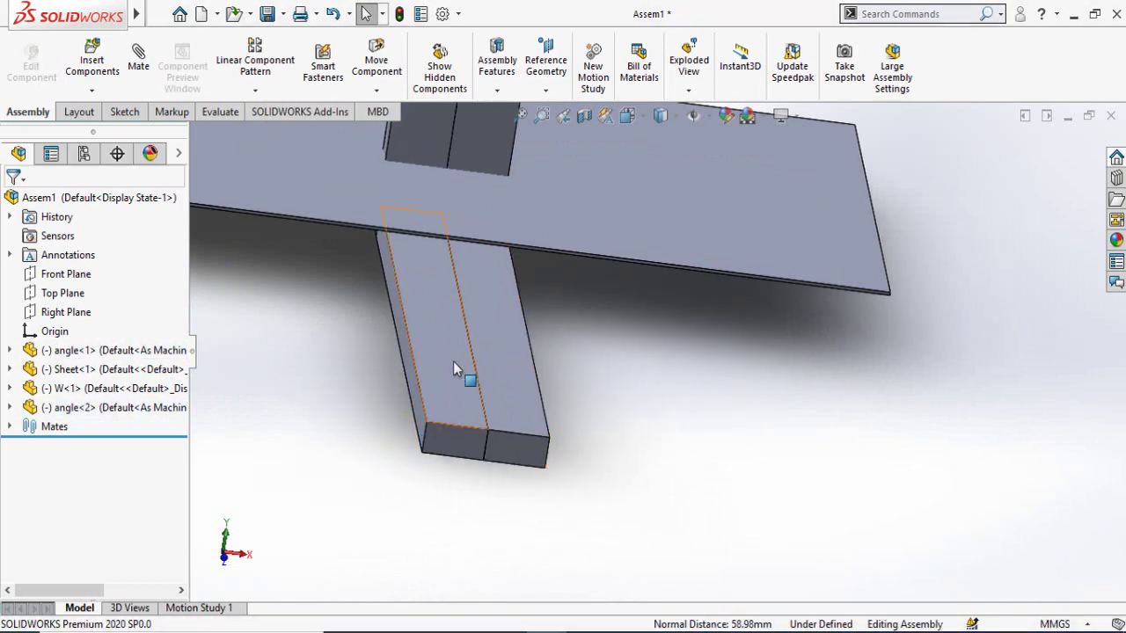
Add a coincident mate between the first angle's top face and the underside of the sheet
click(453, 365)
scroll(510, 356, up, 3)
middle_drag(509, 359, 484, 265)
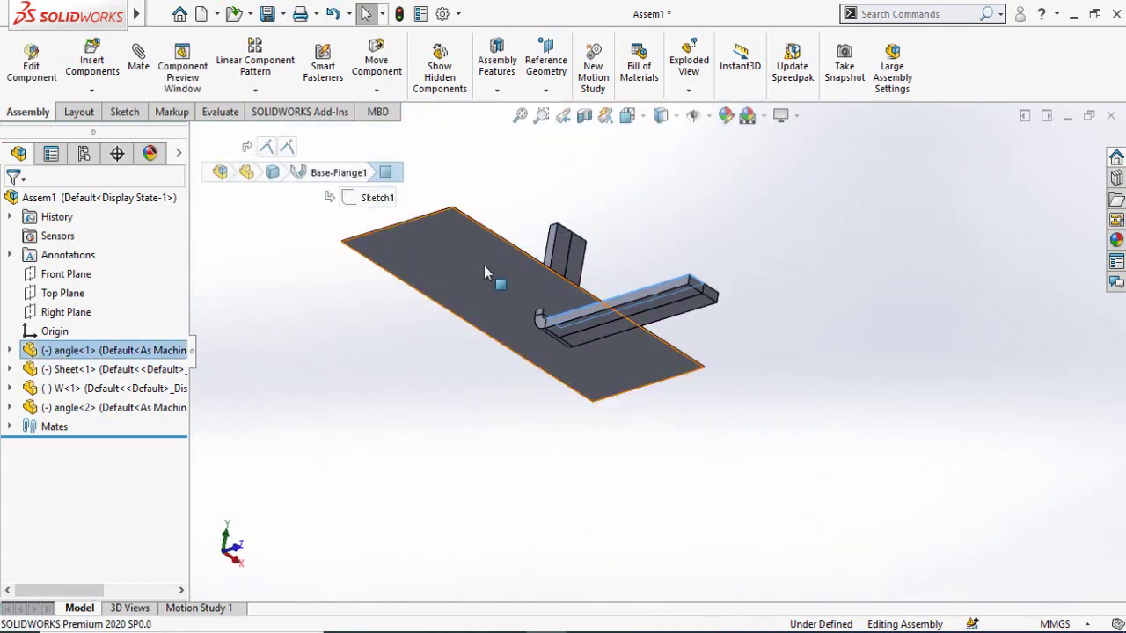
ctrl+click(483, 264)
click(531, 251)
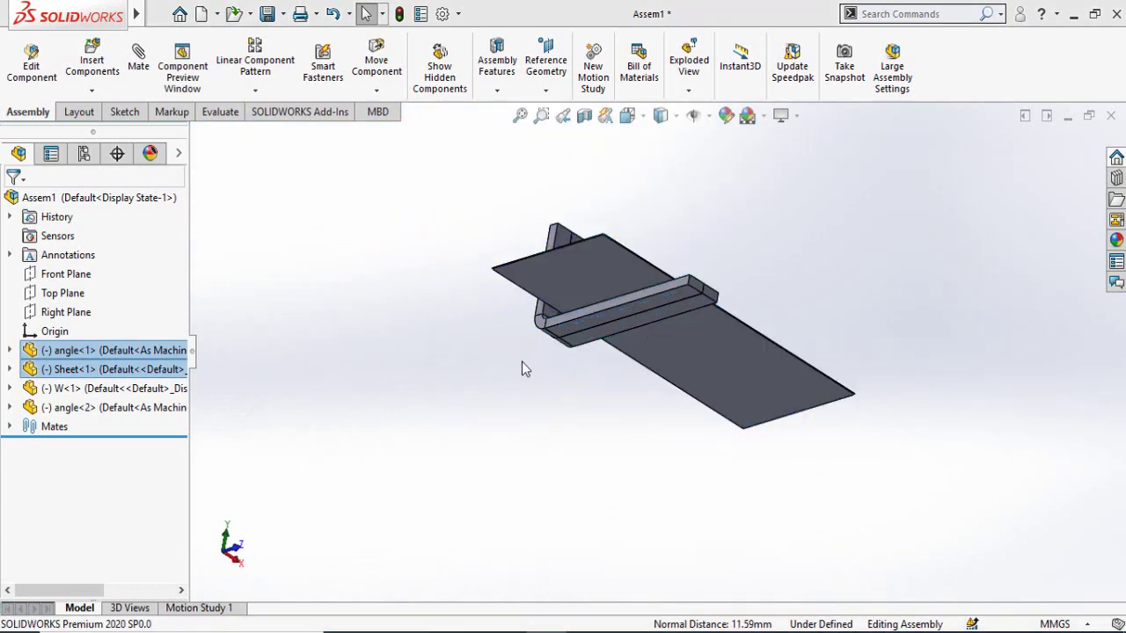
Mate the first angle's outer side face coincident with the sheet's short end face
middle_drag(590, 274, 598, 370)
scroll(791, 387, up, 4)
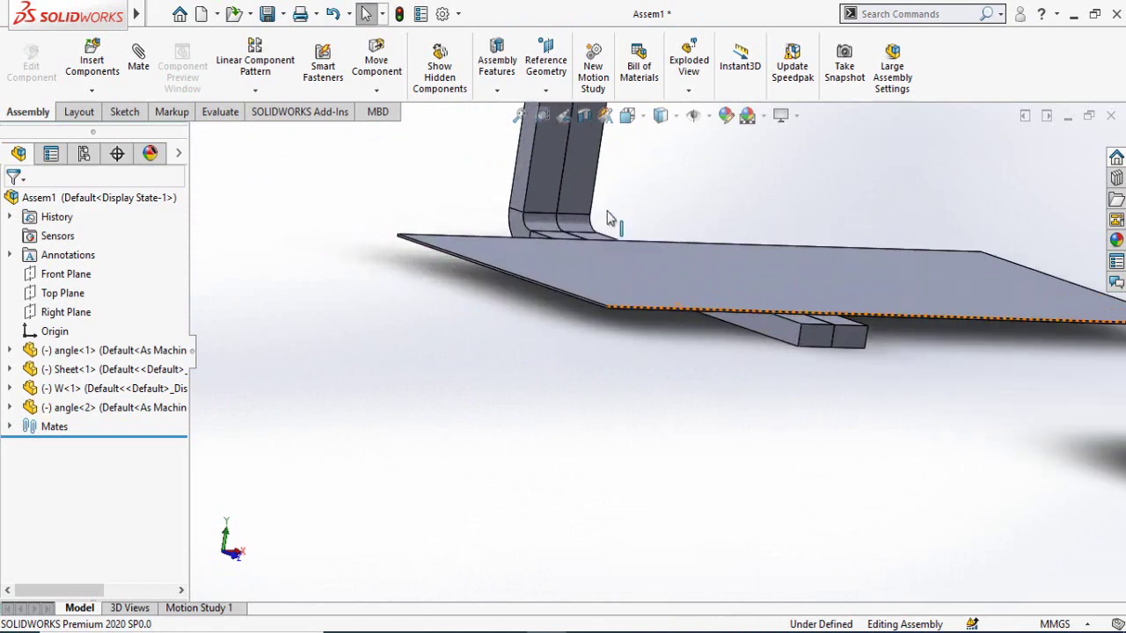
click(841, 392)
scroll(665, 425, up, 5)
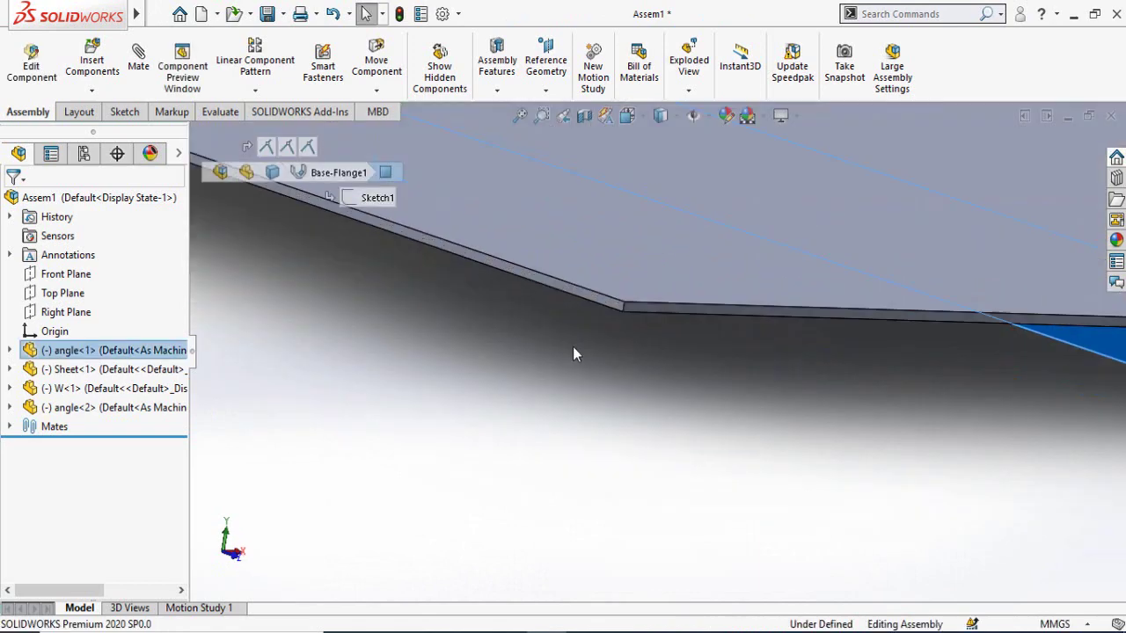
ctrl+click(571, 292)
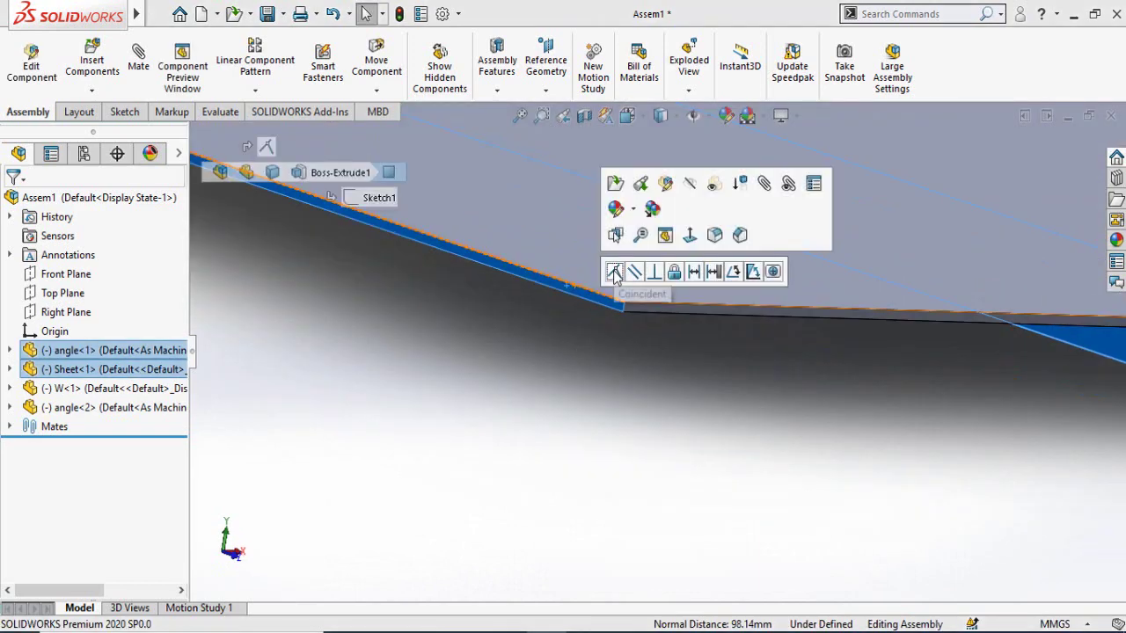
click(614, 274)
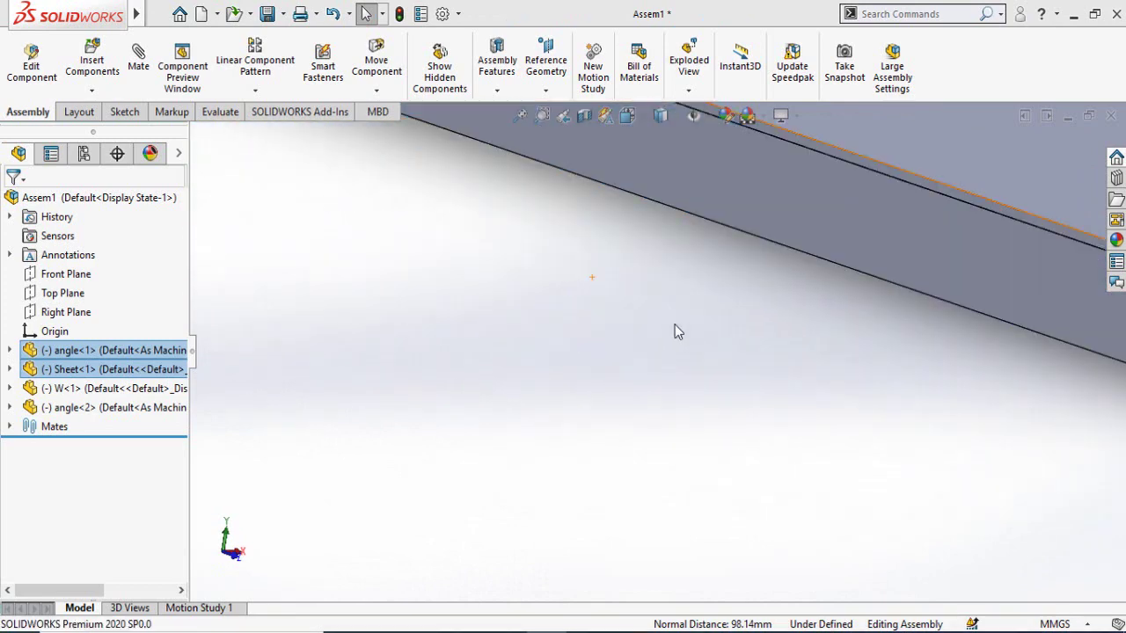
Mate the second angle's outer side face coincident with the sheet's opposite short end face
scroll(701, 354, down, 4)
middle_drag(870, 420, 793, 426)
scroll(794, 426, down, 6)
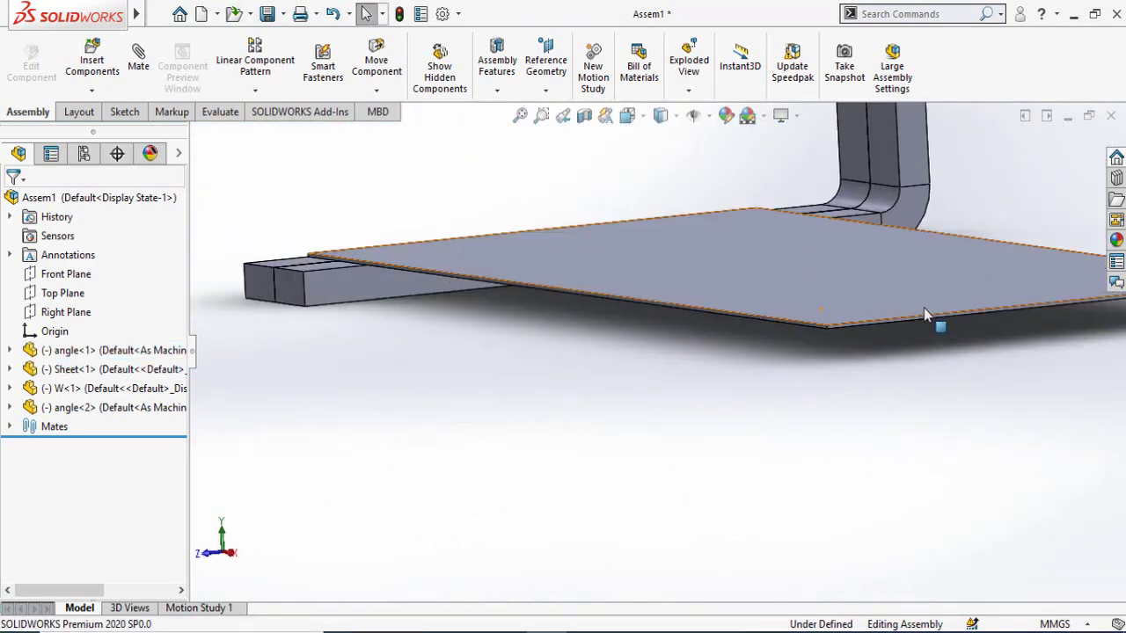
click(290, 314)
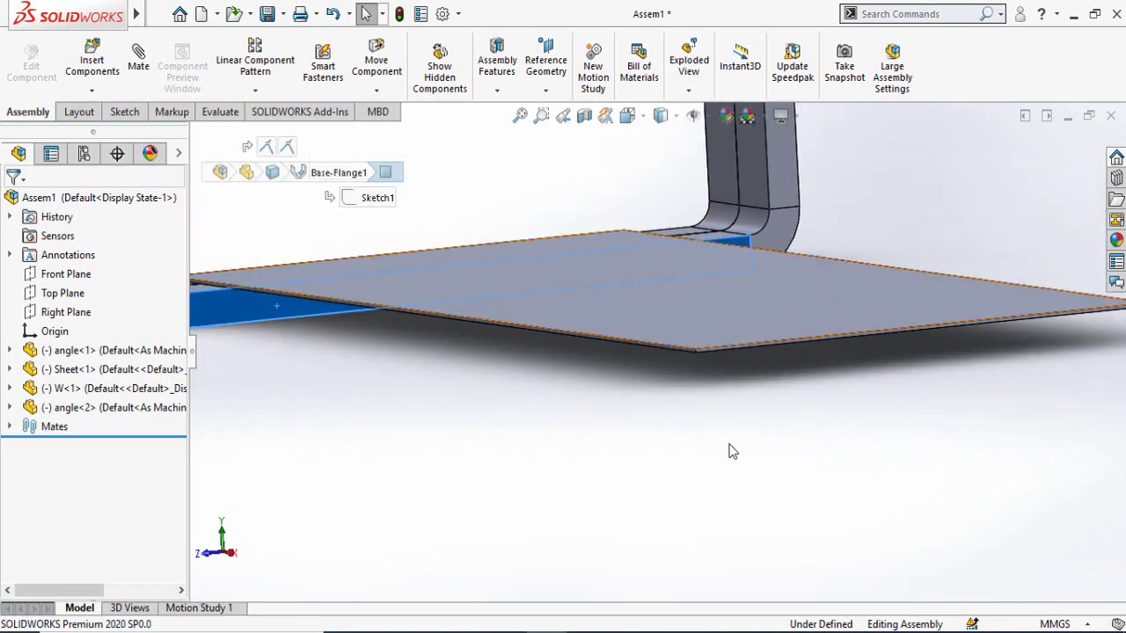
scroll(681, 359, down, 2)
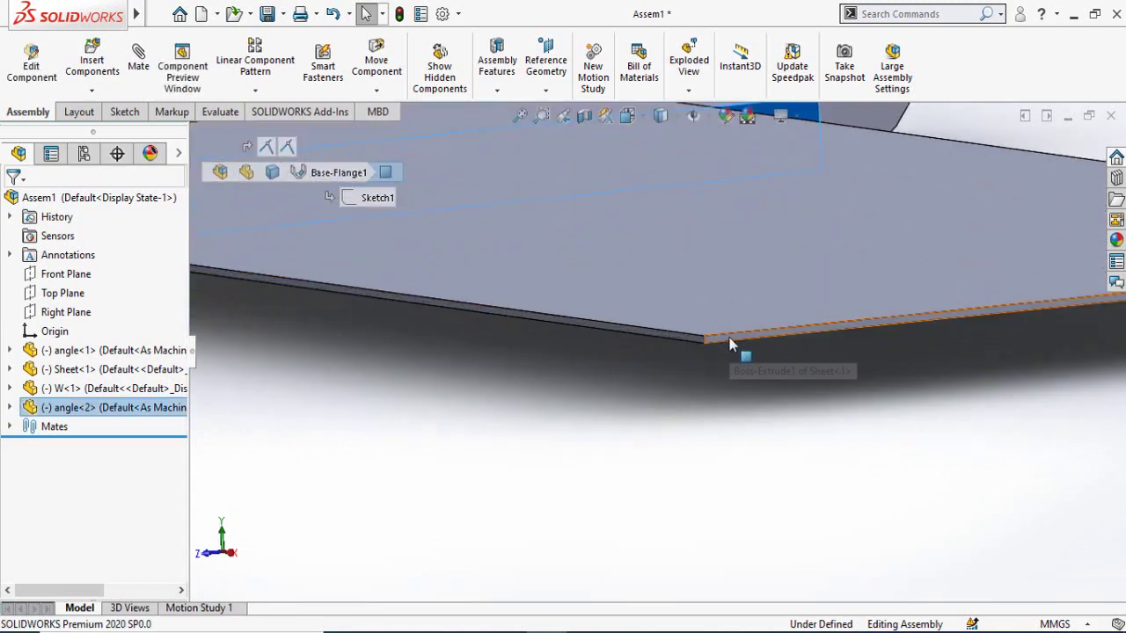
ctrl+click(742, 341)
click(774, 323)
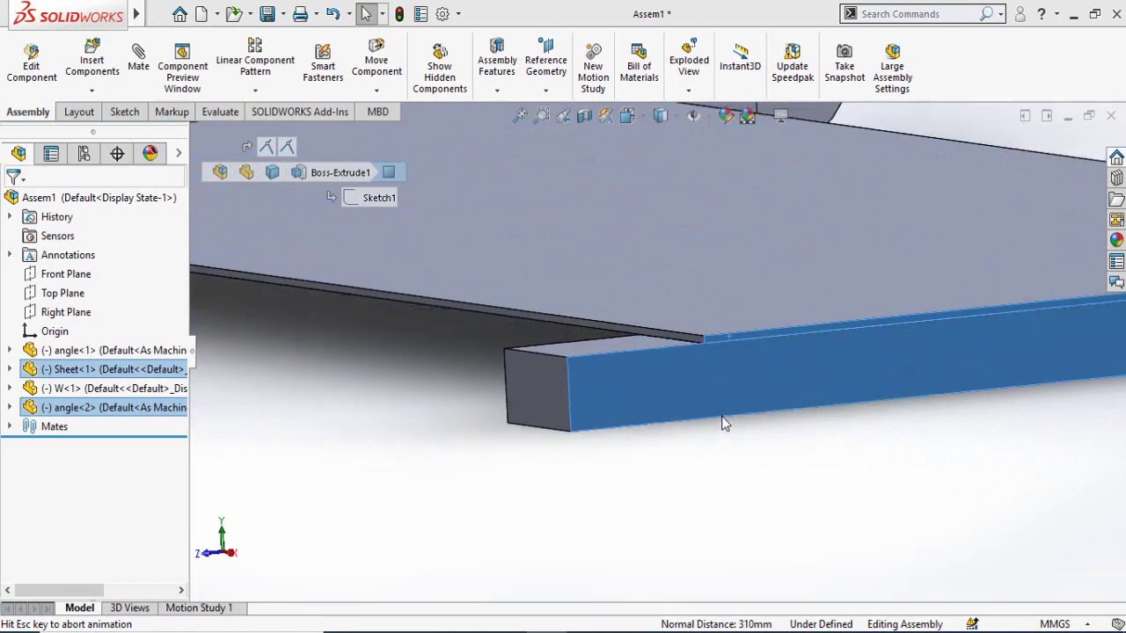
Add a coincident mate between the sheet's front long edge face and the second angle's front end face
middle_drag(443, 405, 613, 404)
scroll(613, 406, down, 5)
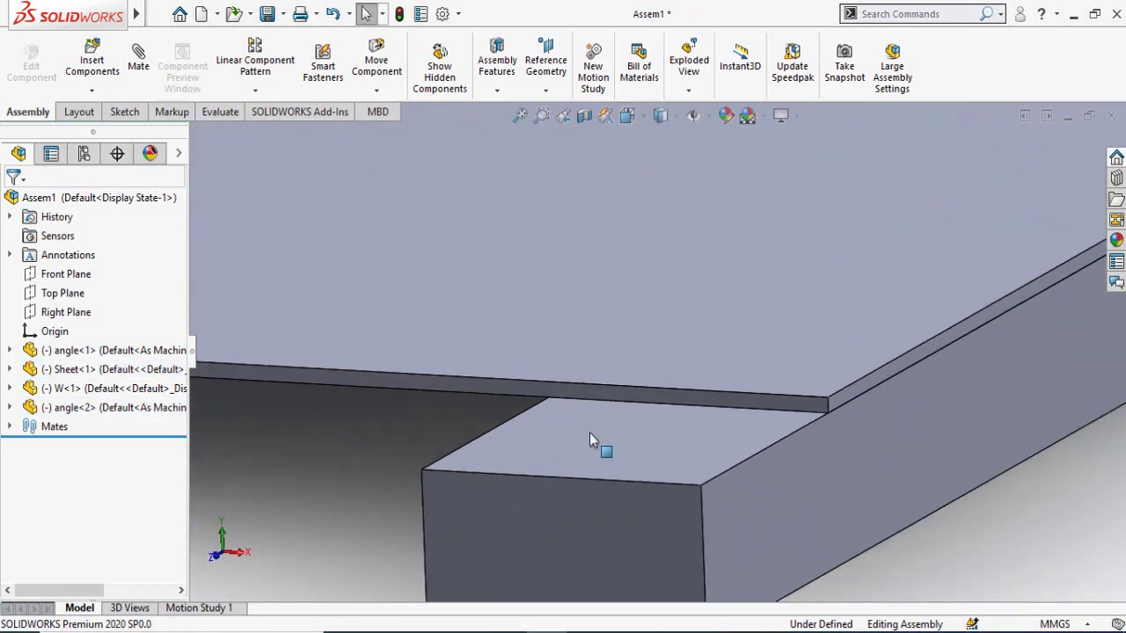
click(630, 391)
click(581, 507)
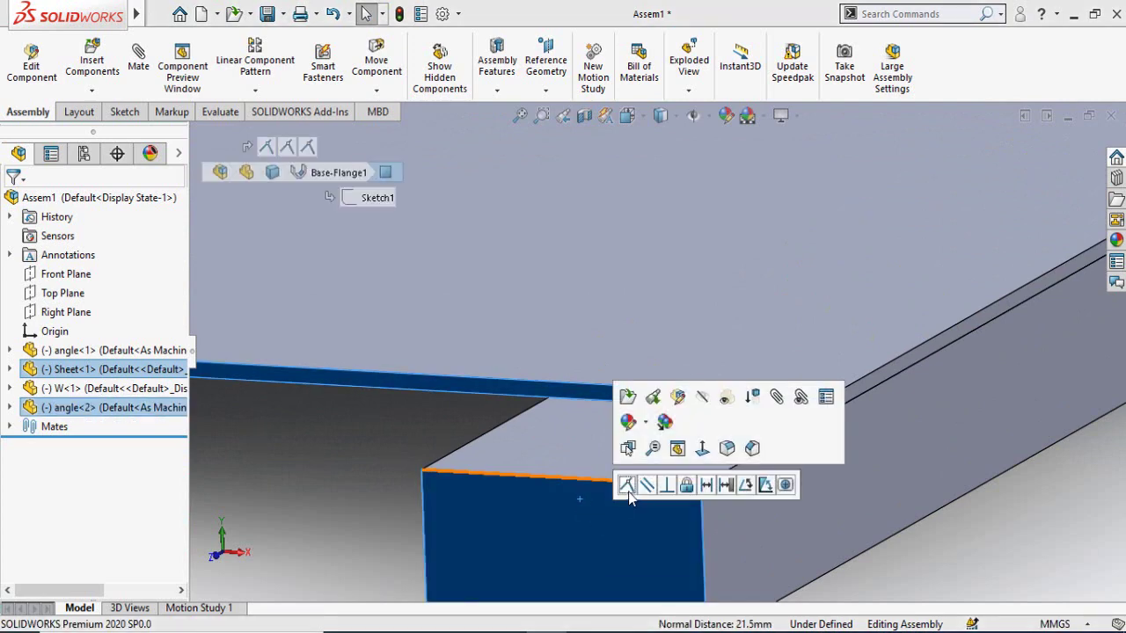
click(626, 485)
Mate the 44 kg weight's bottom face coincident with the top face of the sheet
scroll(522, 484, up, 10)
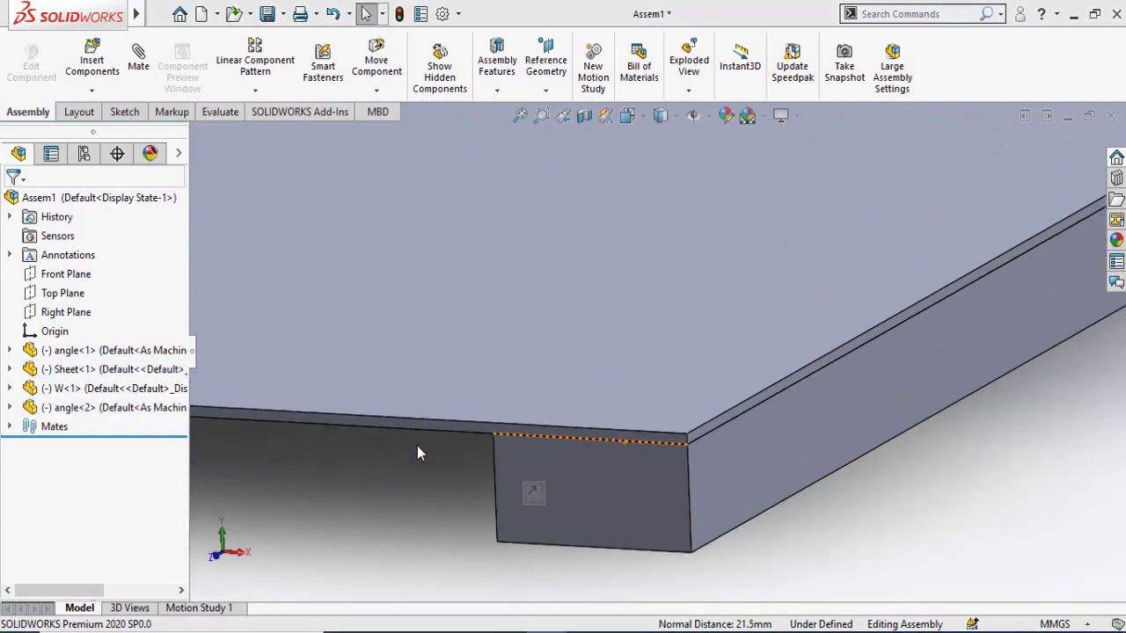
scroll(605, 385, up, 3)
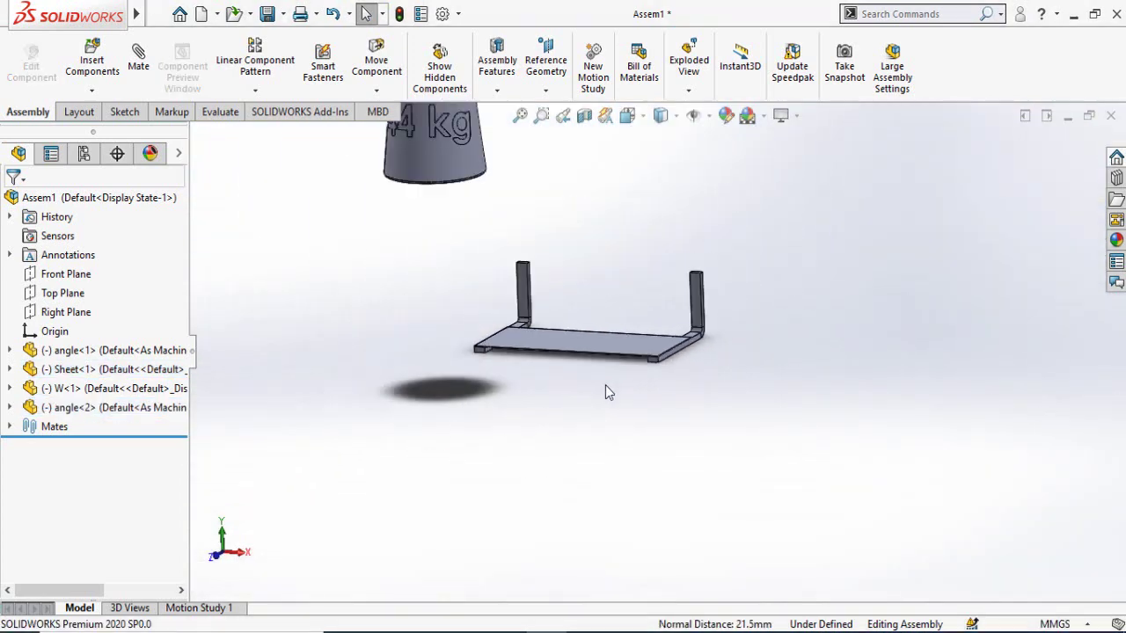
middle_drag(605, 385, 540, 338)
scroll(554, 352, down, 5)
click(534, 395)
scroll(509, 473, up, 3)
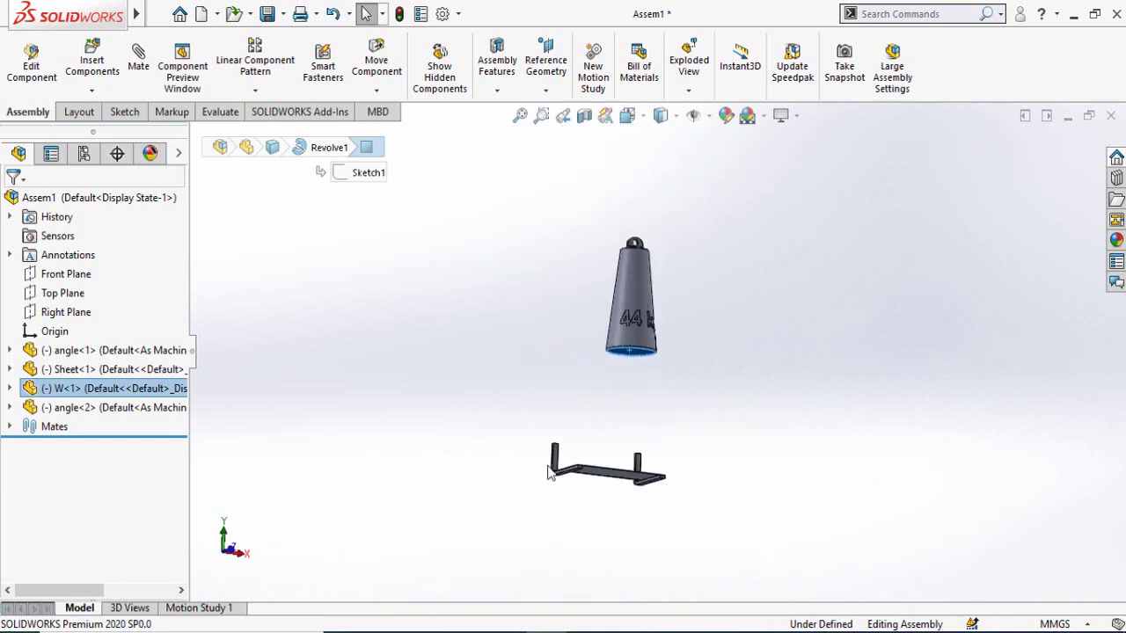
middle_drag(510, 472, 578, 367)
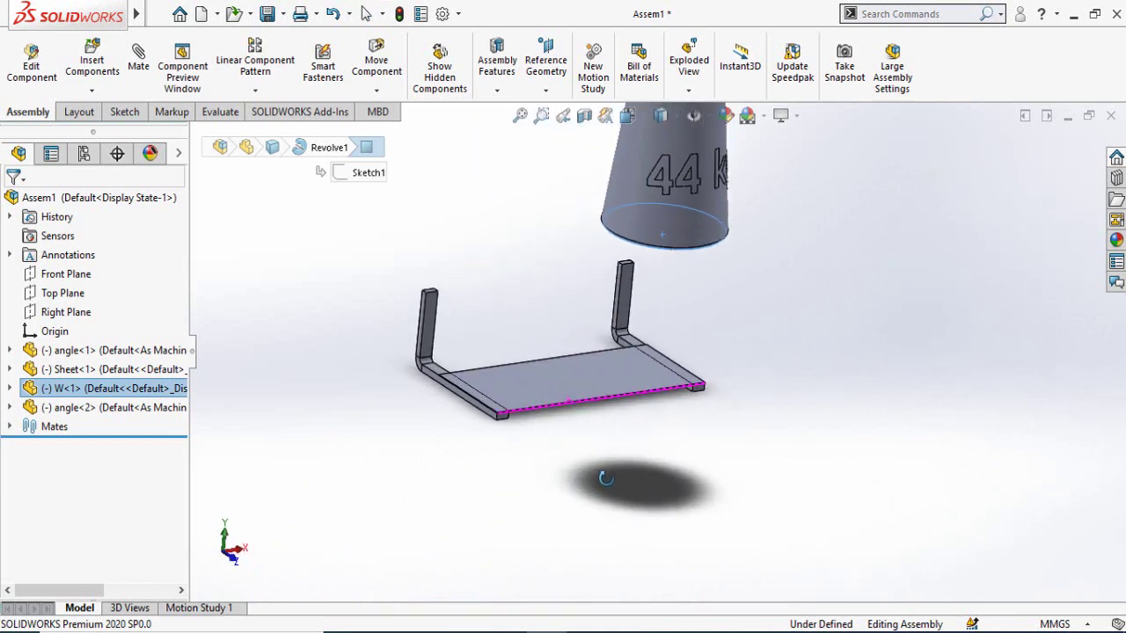
ctrl+click(571, 386)
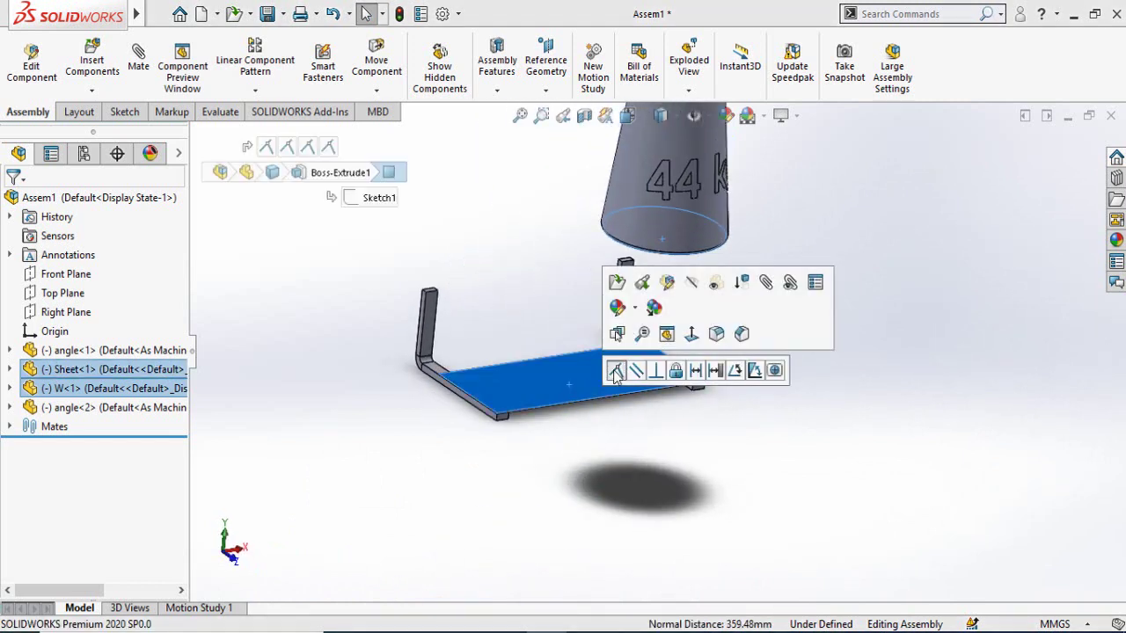
click(614, 371)
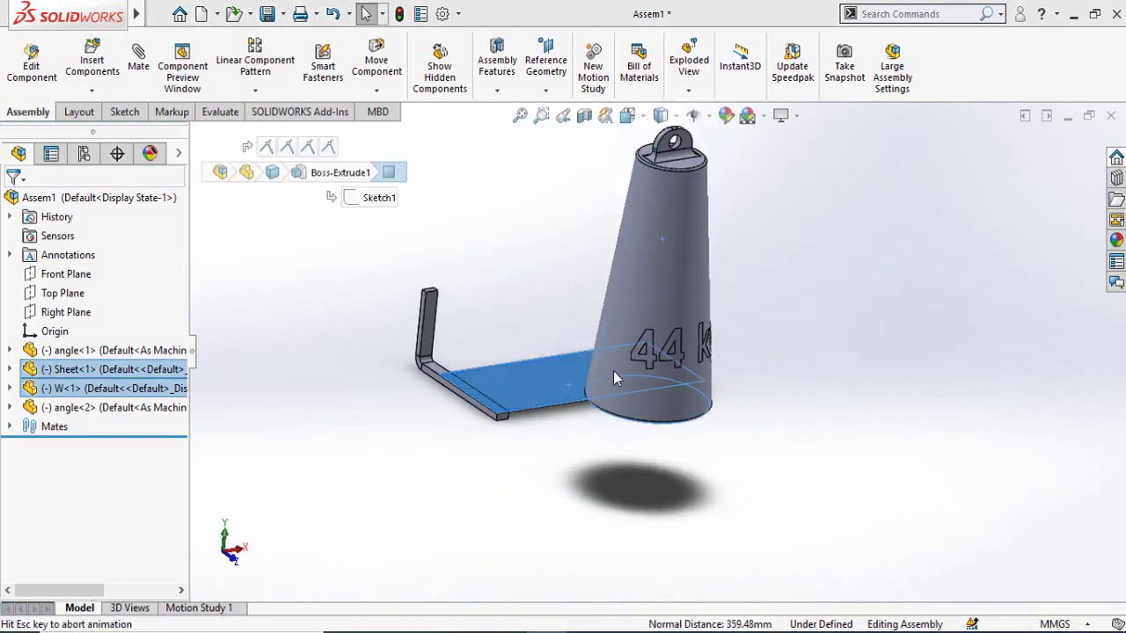
Center the weight's conical face between the sheet's front and rear long edge faces with a width mate
click(676, 348)
scroll(510, 435, down, 8)
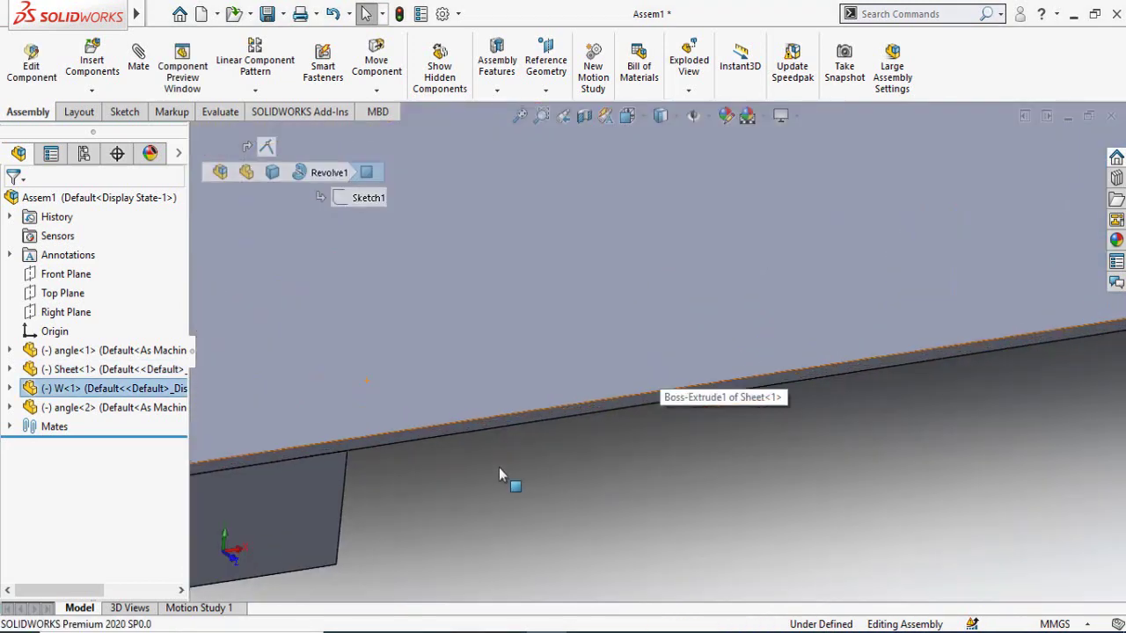
ctrl+click(529, 418)
scroll(519, 488, up, 6)
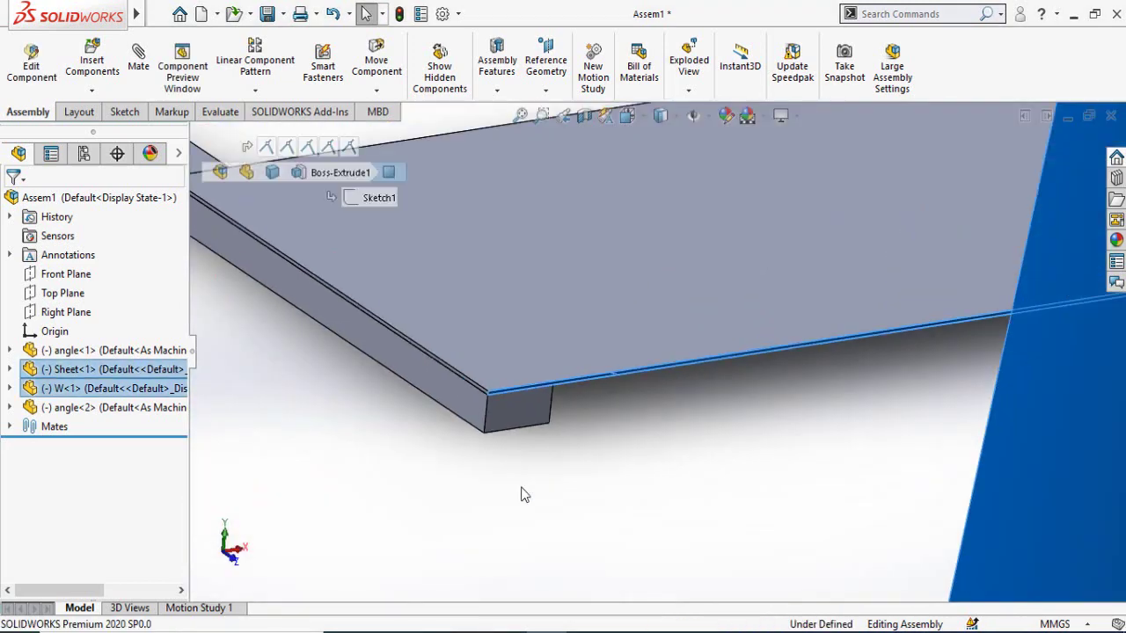
middle_drag(491, 373, 457, 334)
scroll(378, 244, down, 6)
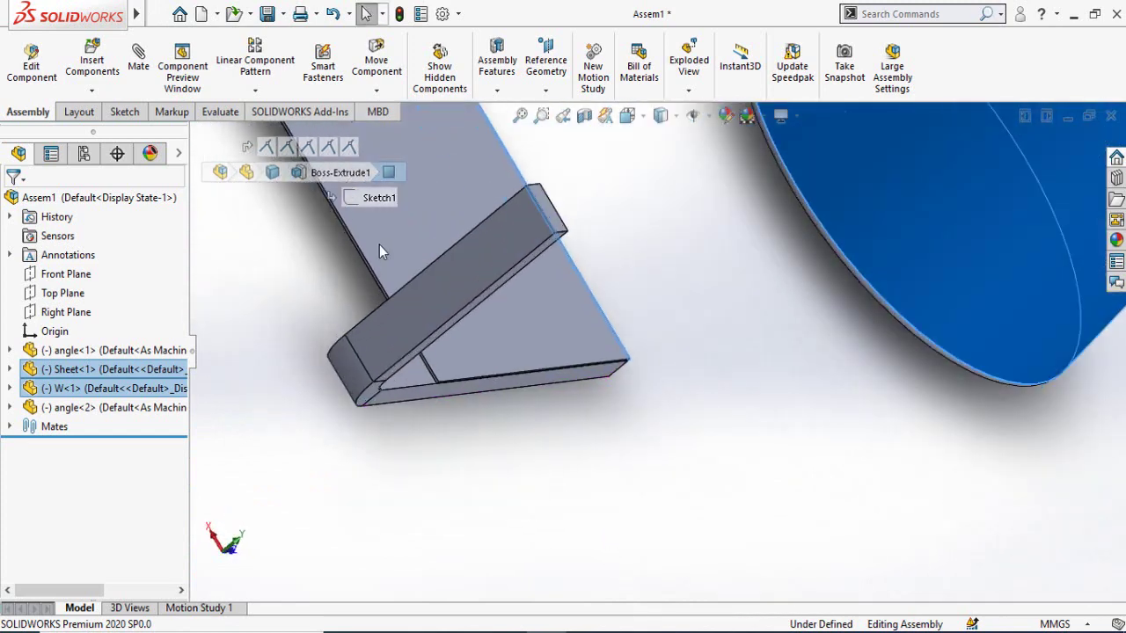
scroll(541, 372, down, 2)
click(590, 370)
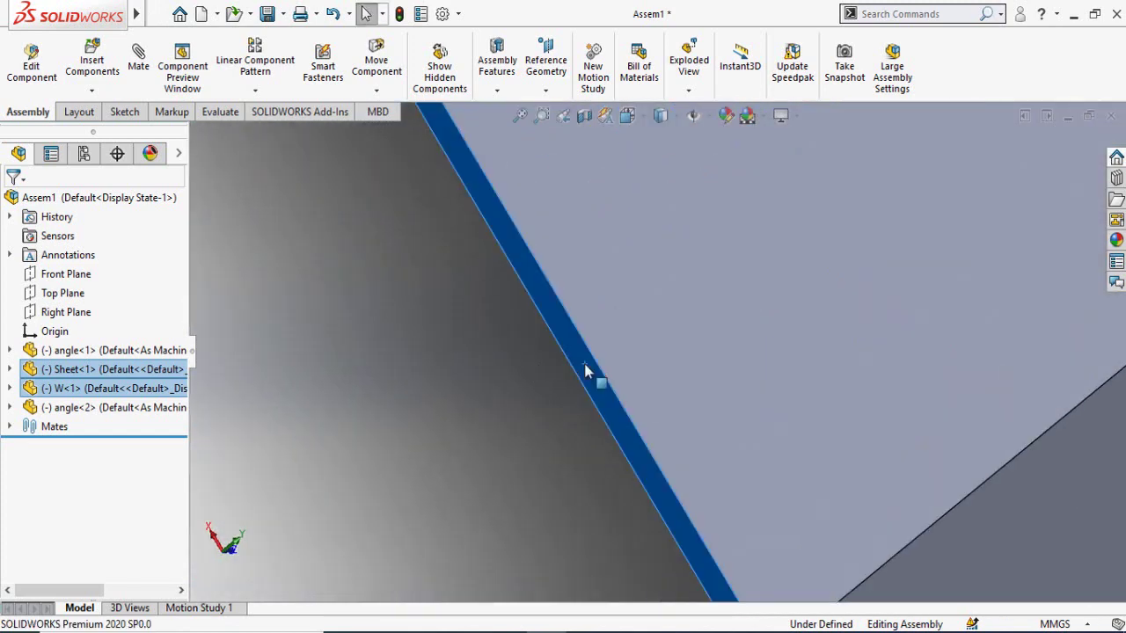
click(632, 350)
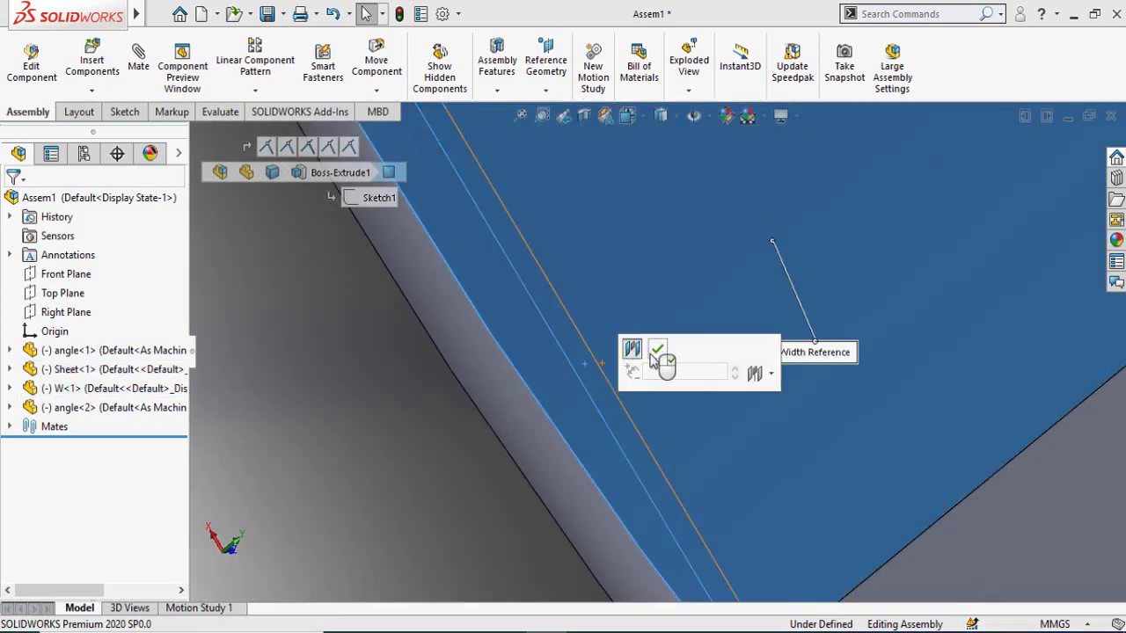
click(657, 351)
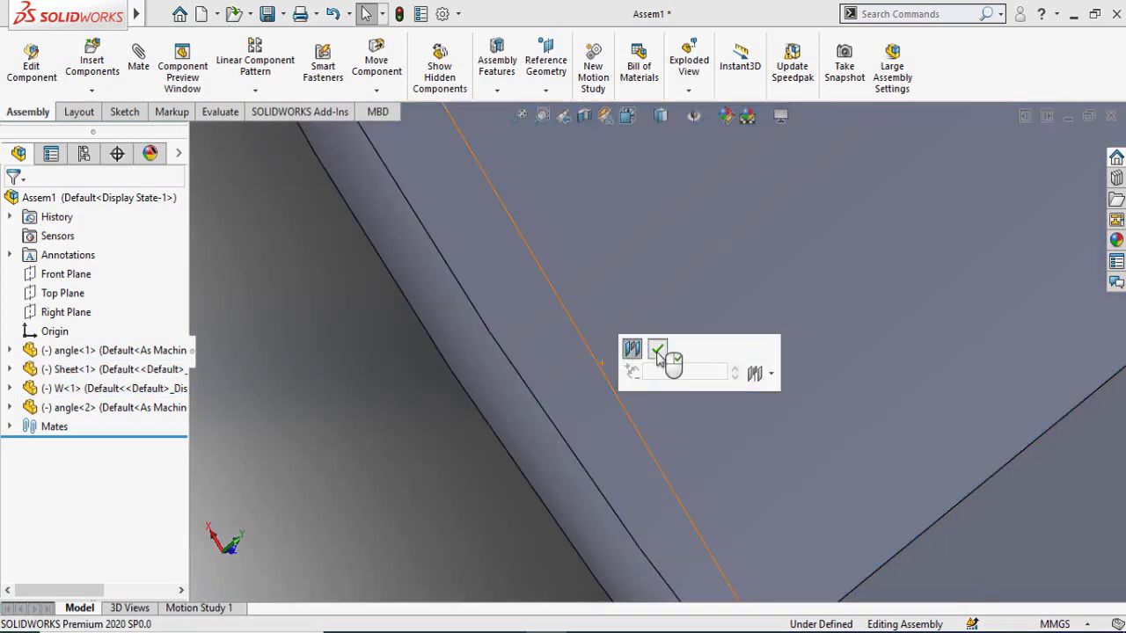
Center the weight's conical face between the sheet's two short end faces with a width mate
scroll(540, 452, up, 5)
middle_drag(593, 453, 715, 352)
click(715, 351)
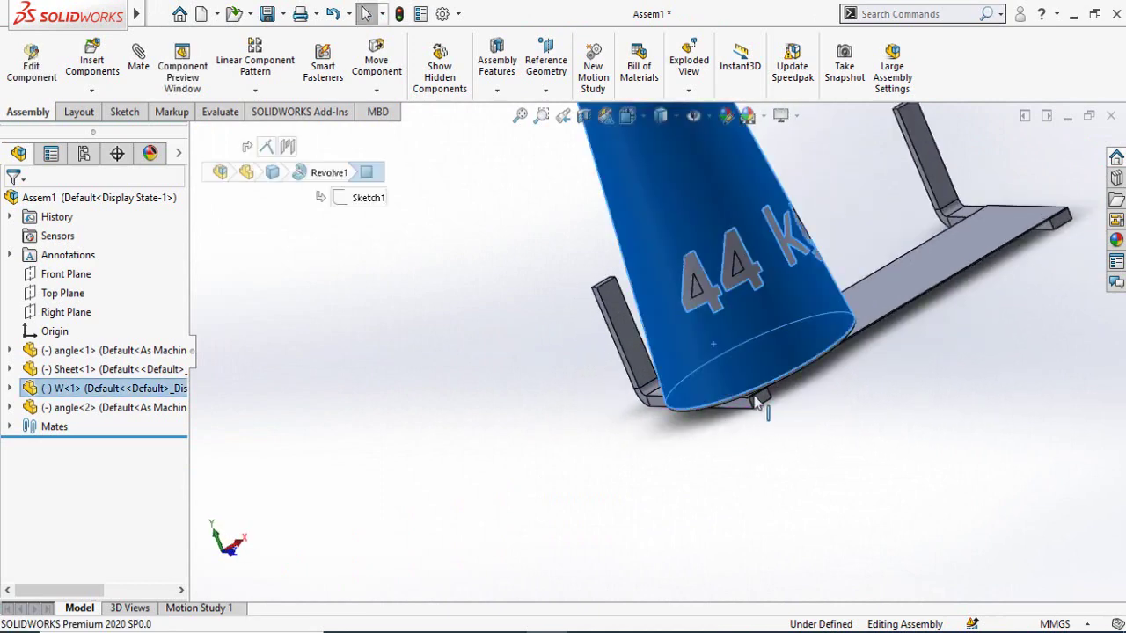
scroll(595, 484, down, 10)
middle_drag(603, 444, 690, 482)
scroll(656, 446, down, 2)
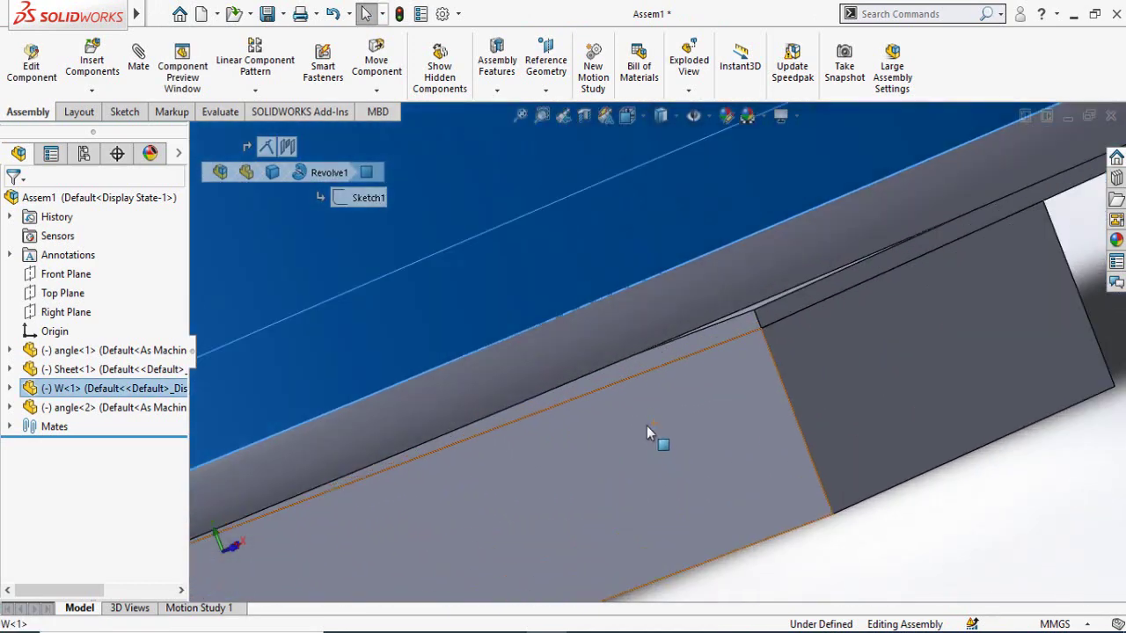
ctrl+click(673, 364)
scroll(708, 470, up, 4)
middle_drag(701, 470, 829, 448)
scroll(639, 499, down, 4)
scroll(531, 446, down, 2)
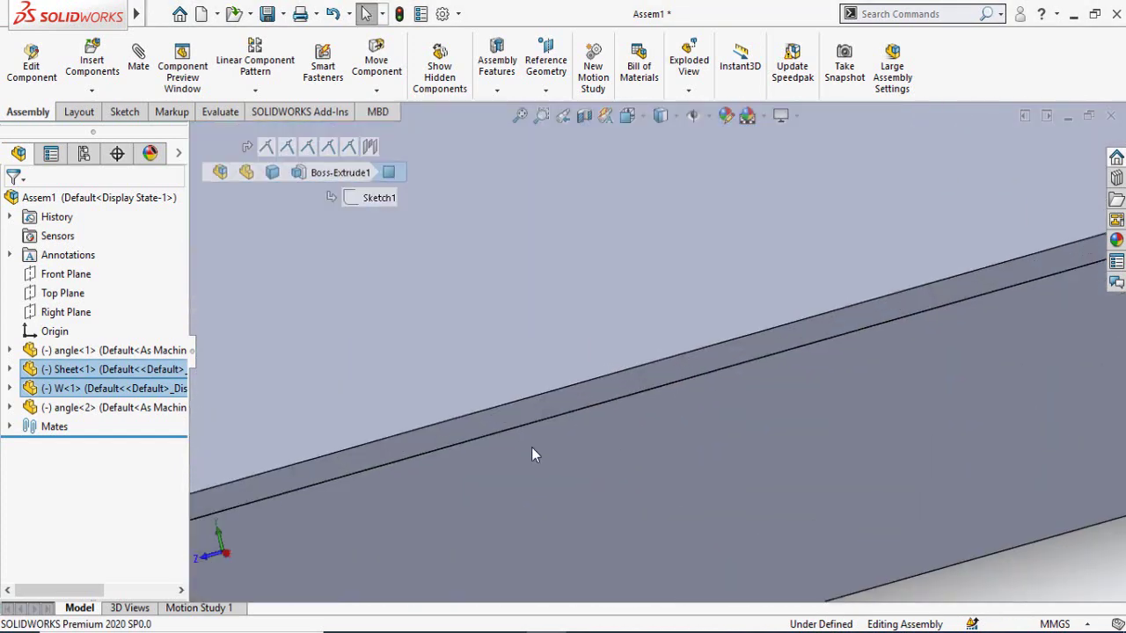
ctrl+click(503, 417)
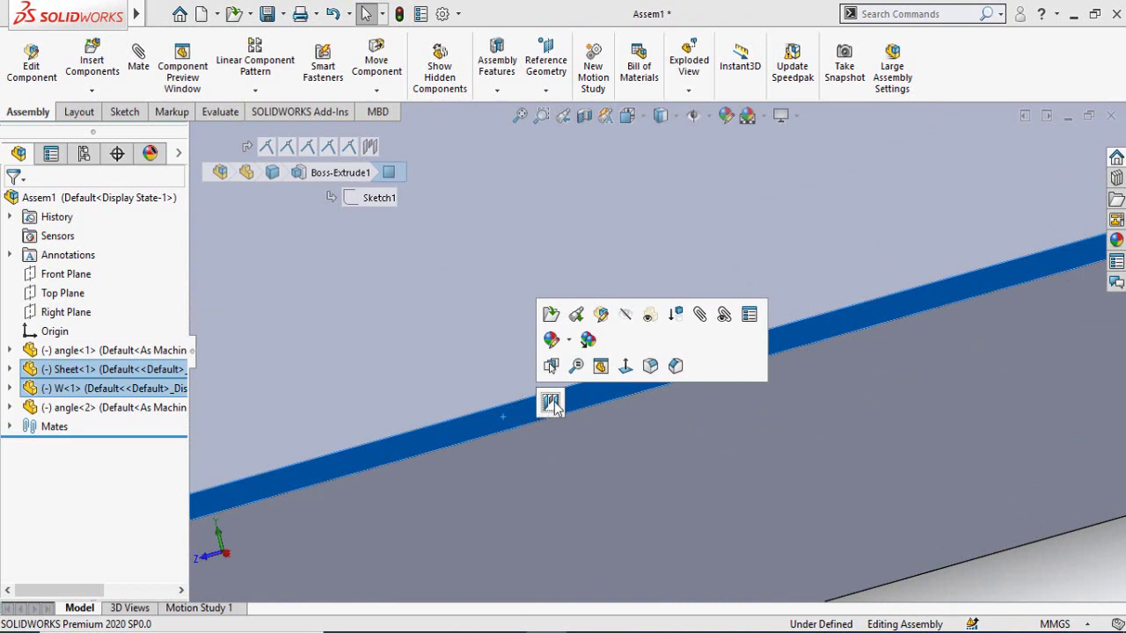
click(551, 403)
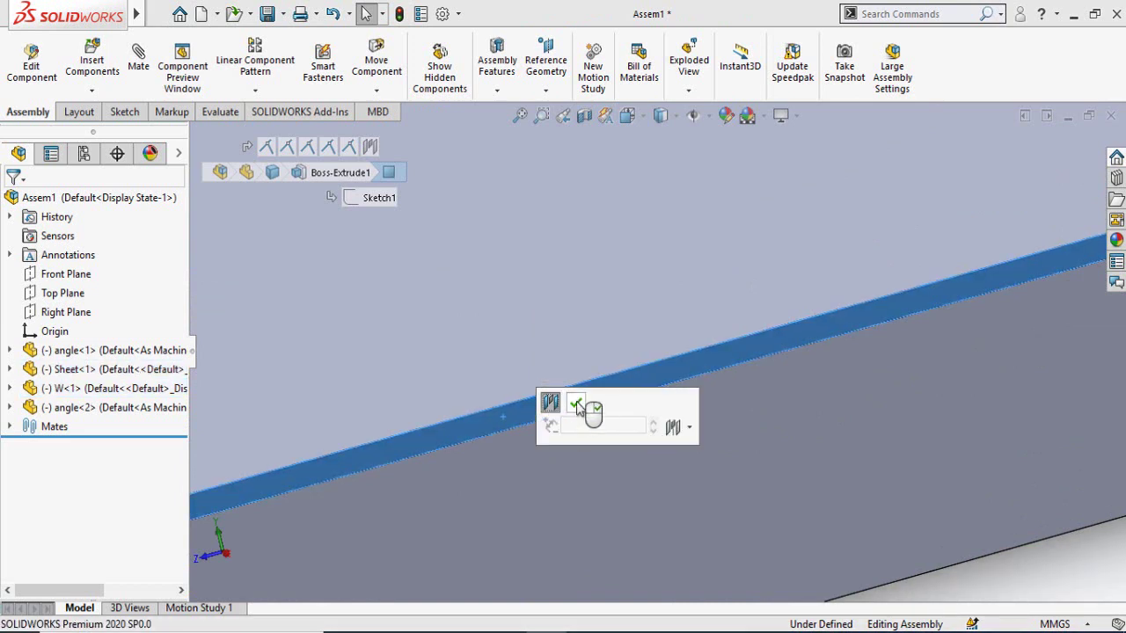
click(576, 404)
Add a coincident mate between the sheet's Front Plane and the assembly's Front Plane
key(ctrl+7)
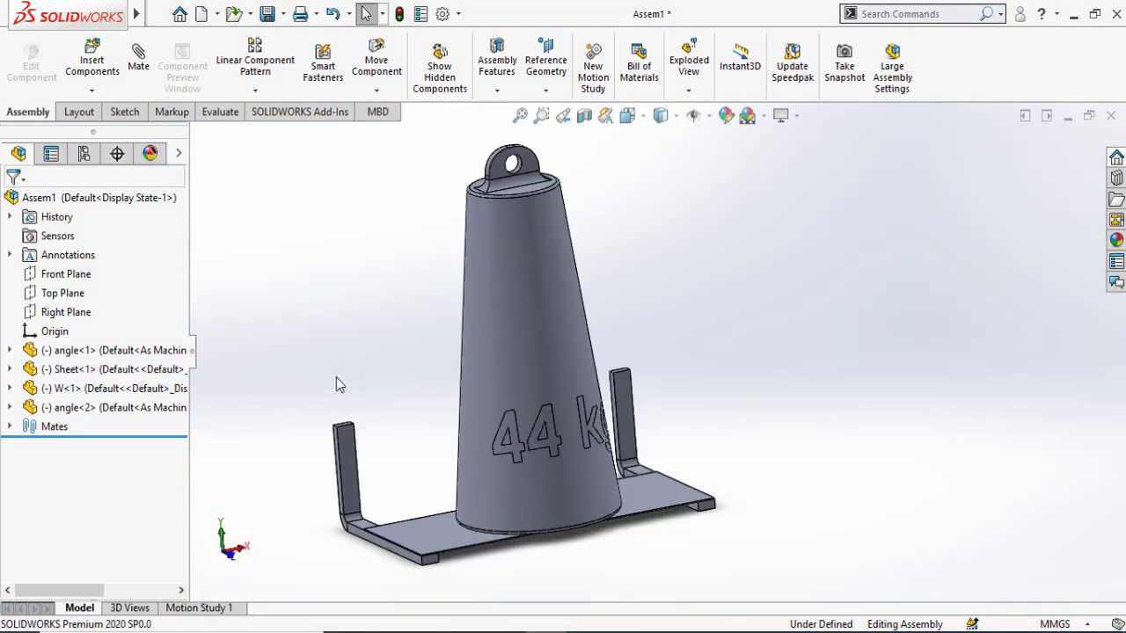
click(11, 370)
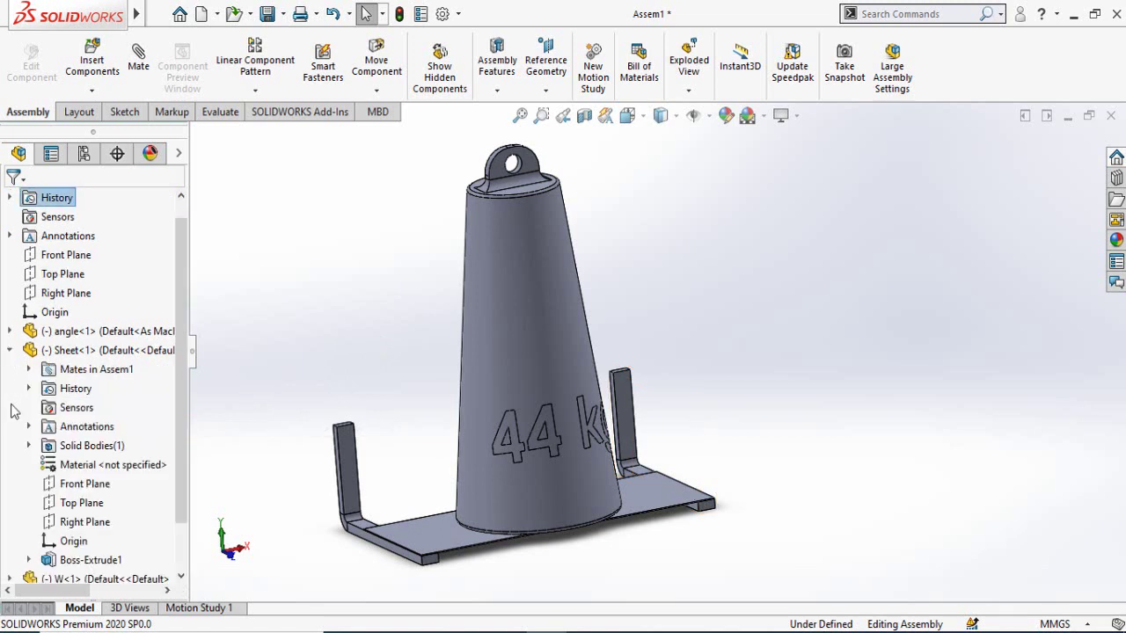
click(66, 485)
scroll(53, 352, up, 1)
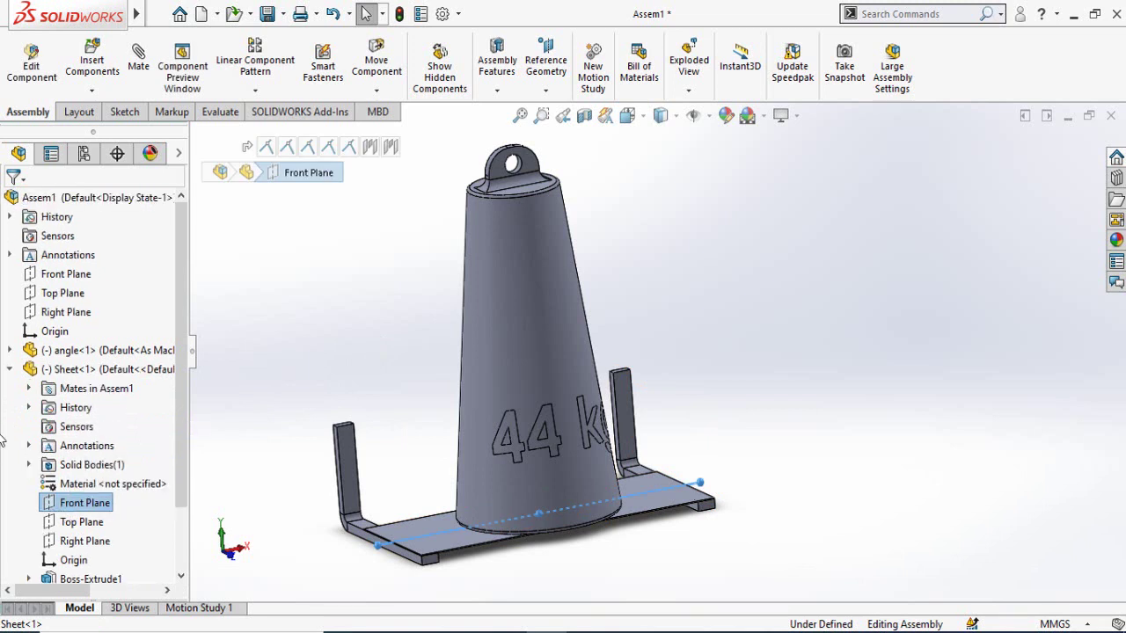
click(52, 277)
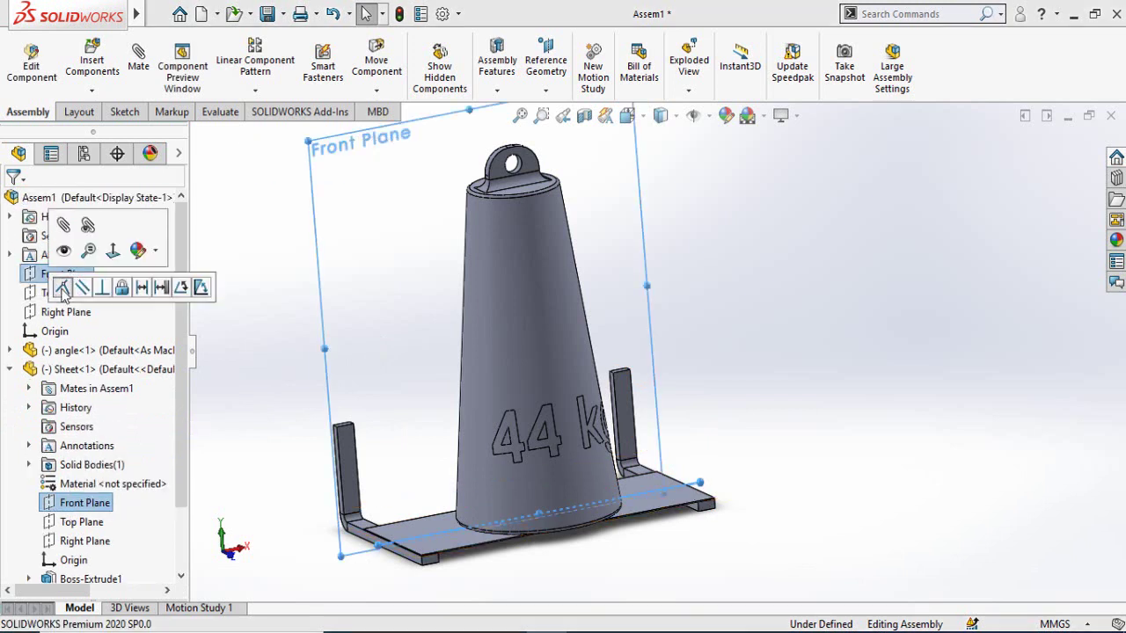
click(61, 288)
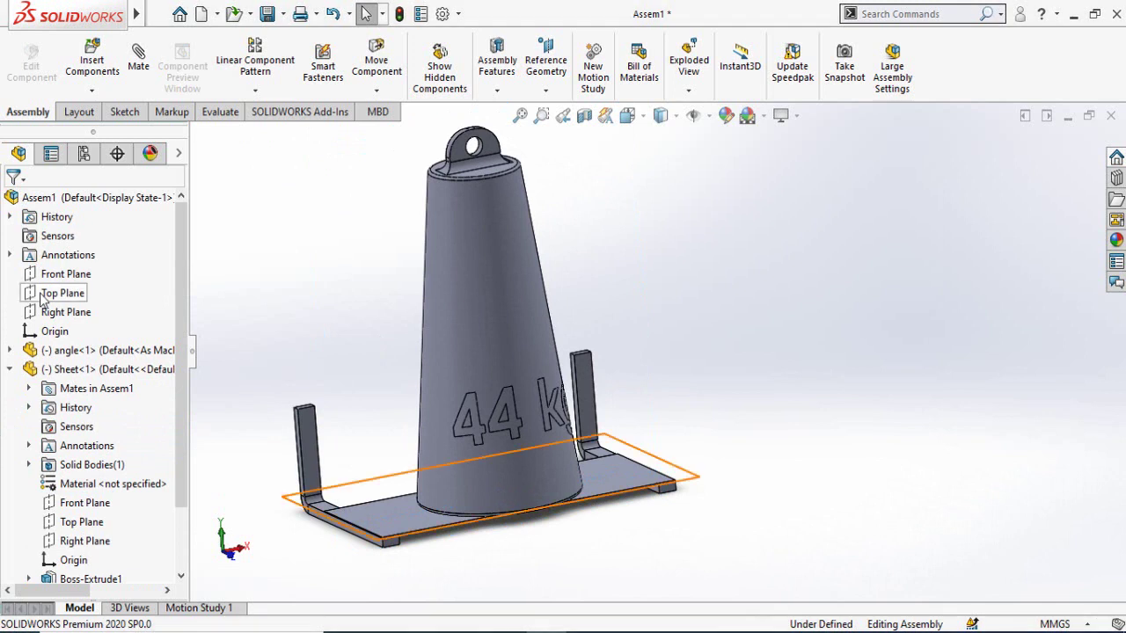
Mate the assembly's Top Plane coincident with the sheet's Top Plane
click(68, 299)
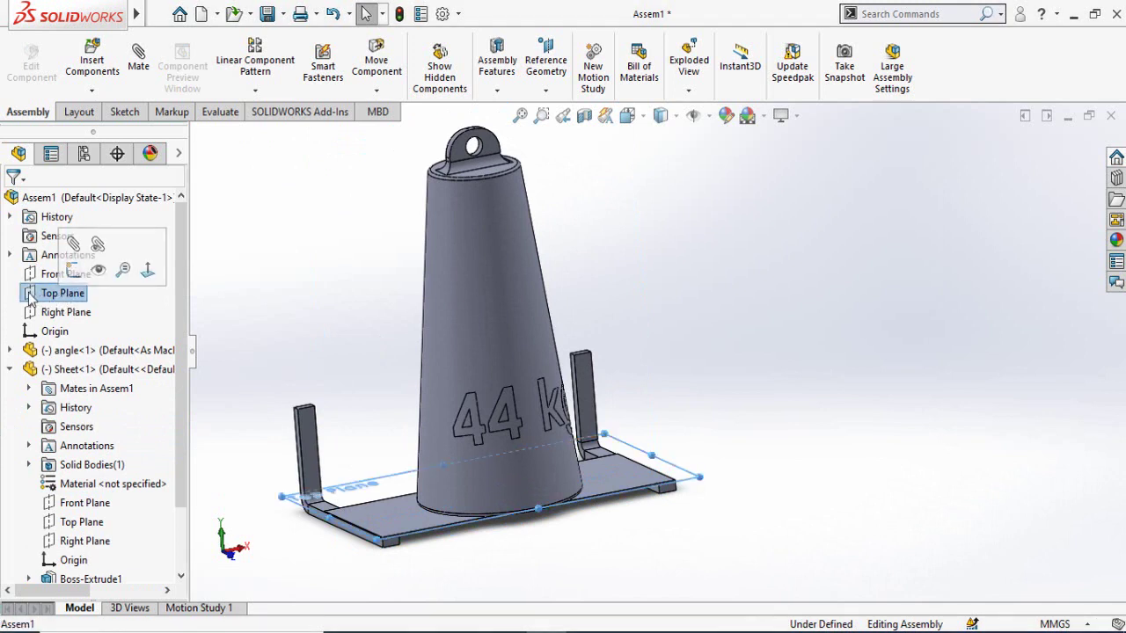
ctrl+click(75, 522)
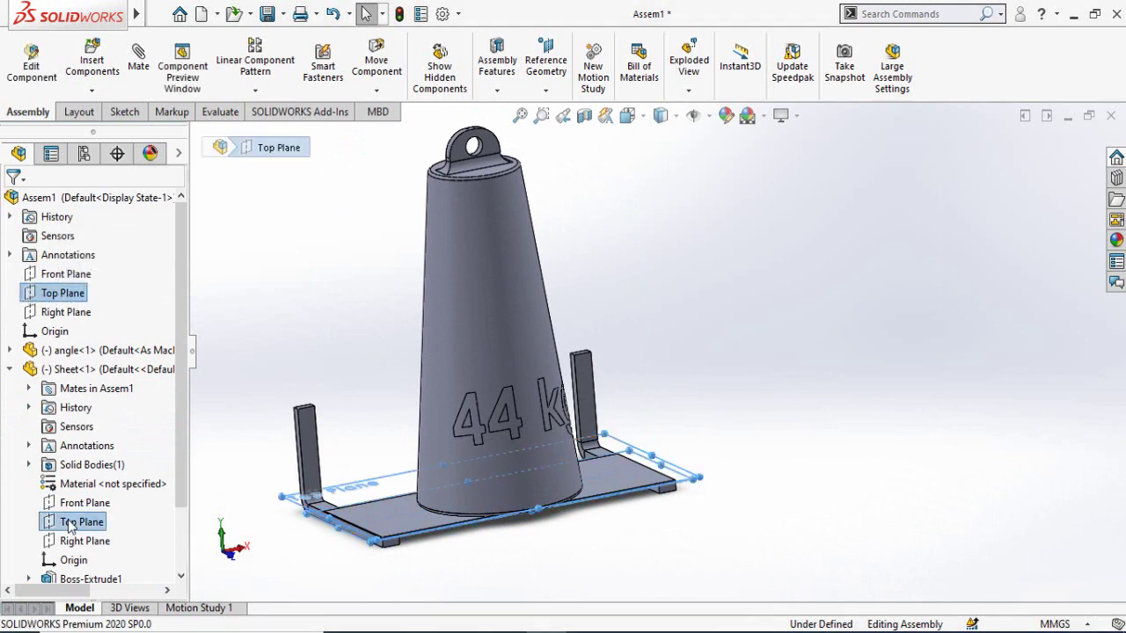
click(82, 531)
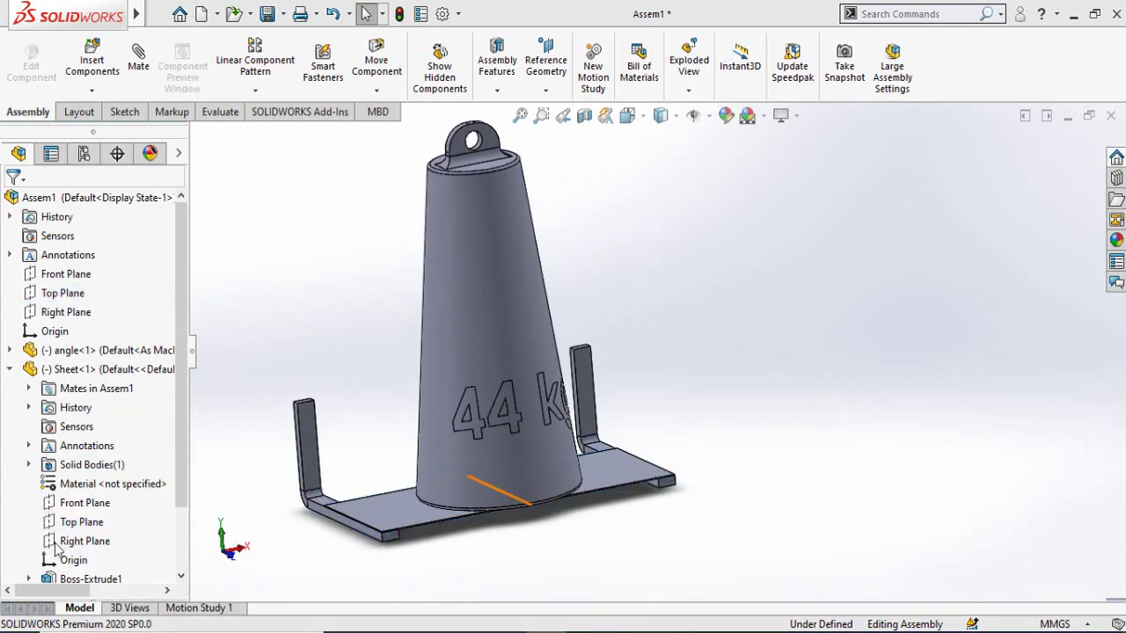
Make the sheet's Right Plane coincident with the assembly's Right Plane
click(85, 541)
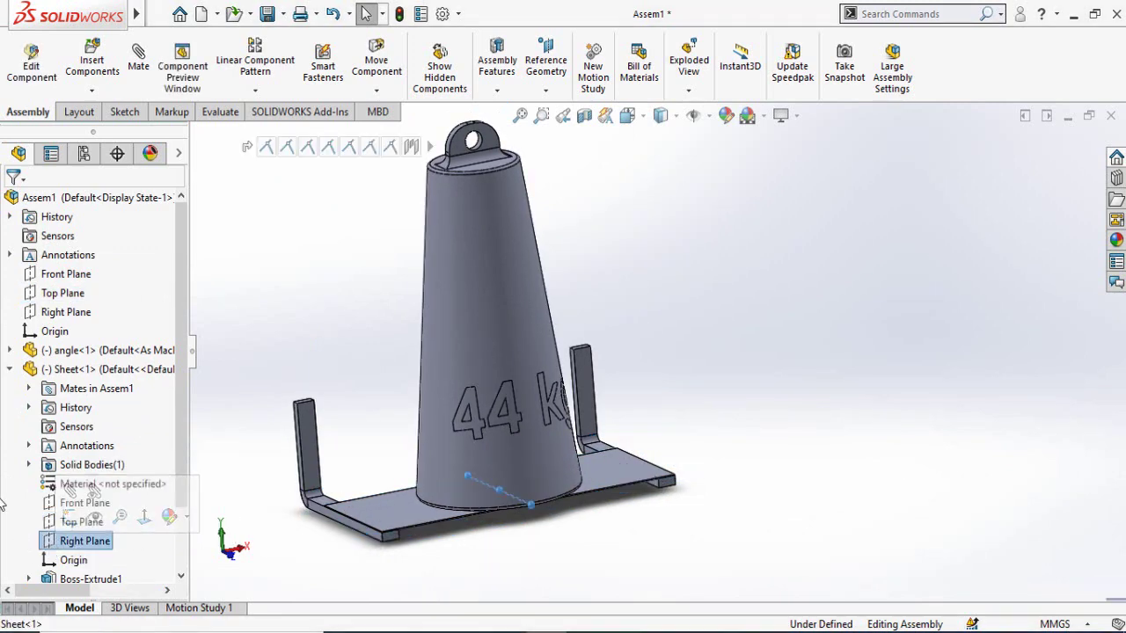
ctrl+click(61, 312)
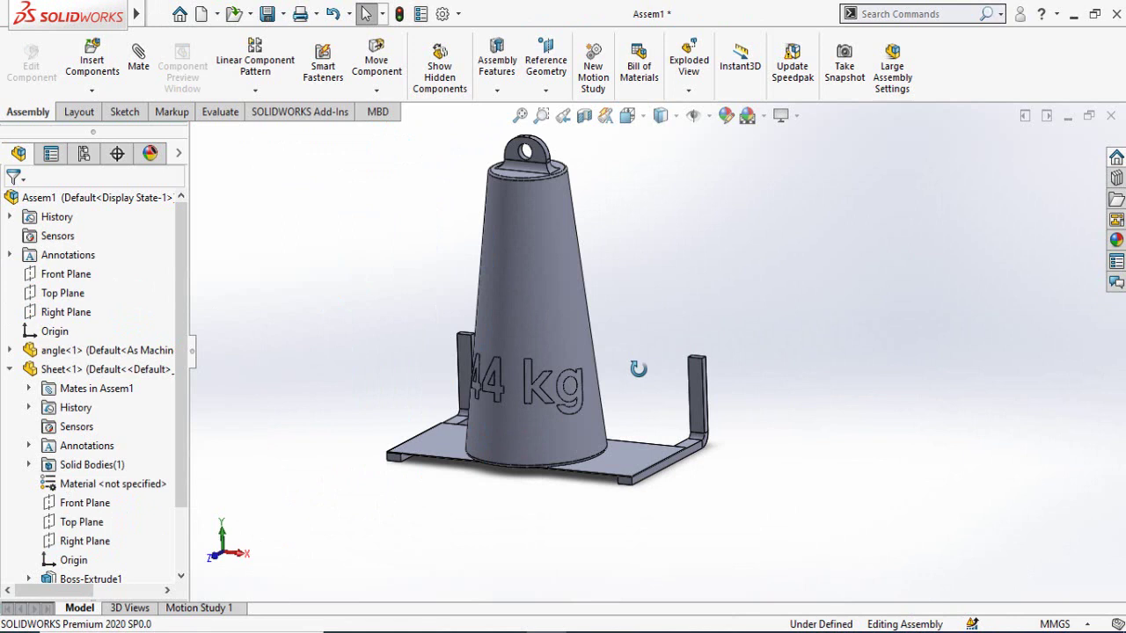
scroll(530, 411, down, 2)
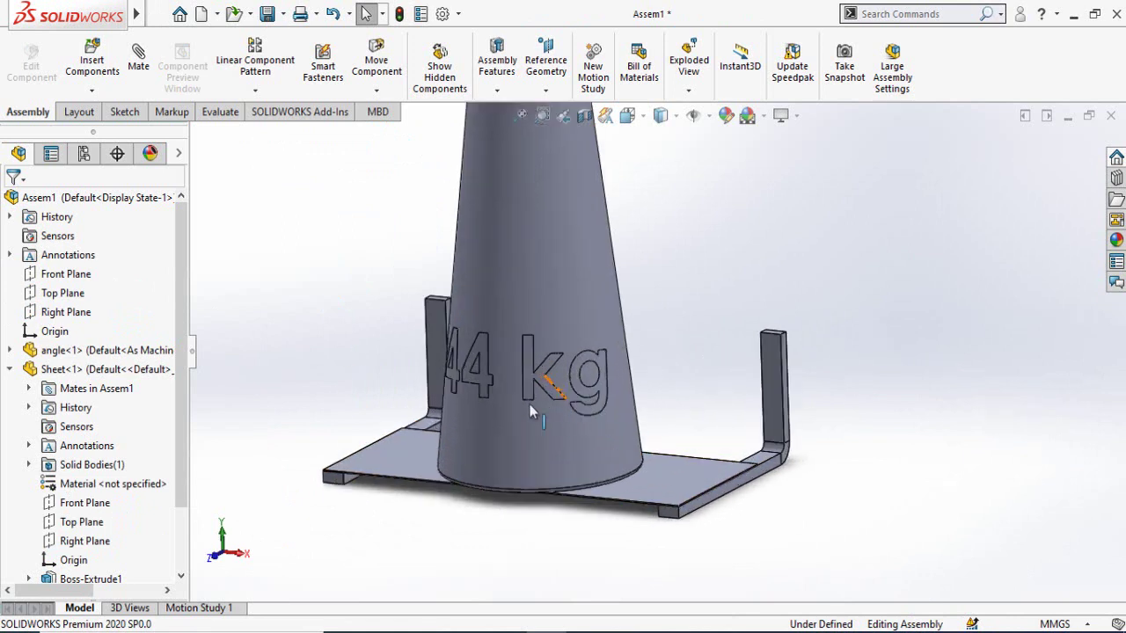
scroll(541, 413, up, 4)
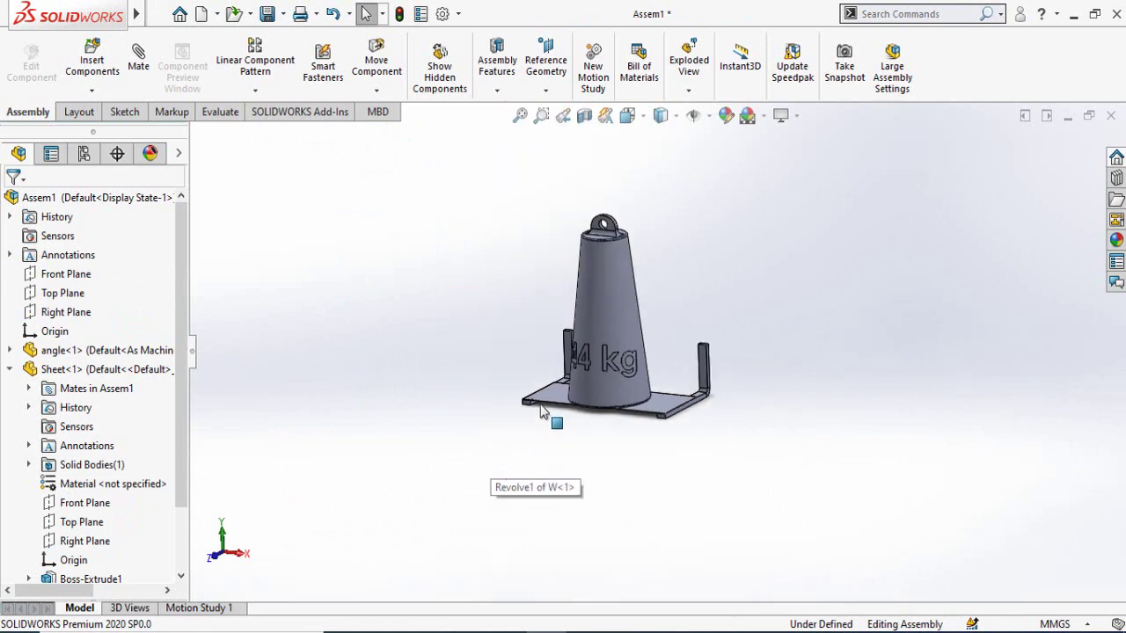
Assign AISI 304 steel as the material of the 44 kg weight
scroll(542, 414, down, 4)
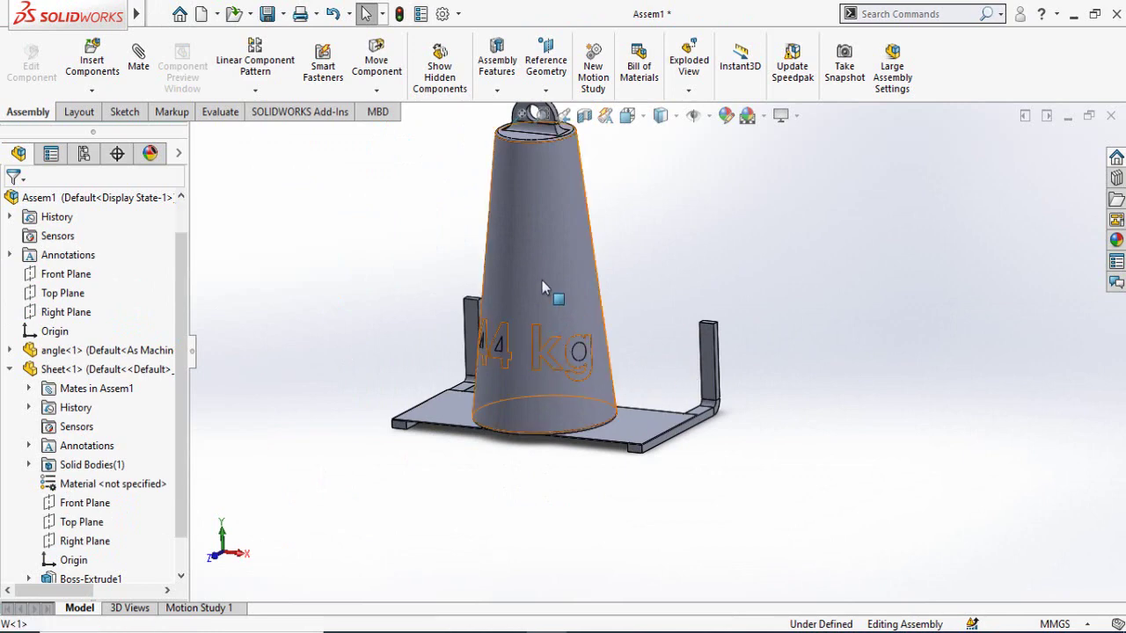
right_click(542, 287)
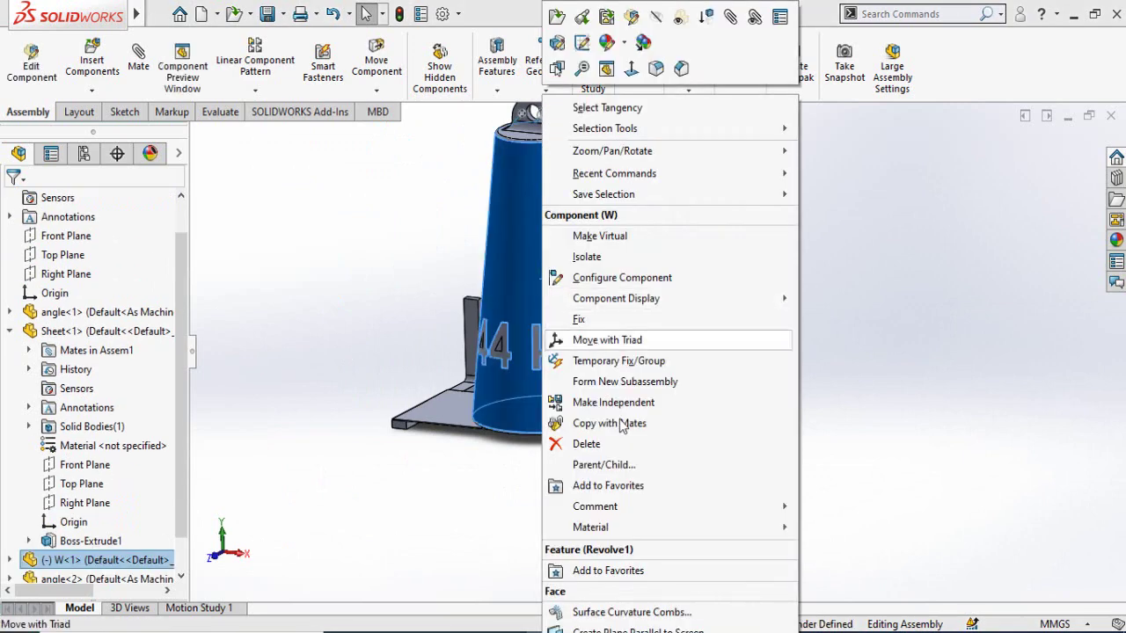
mouse_move(652, 531)
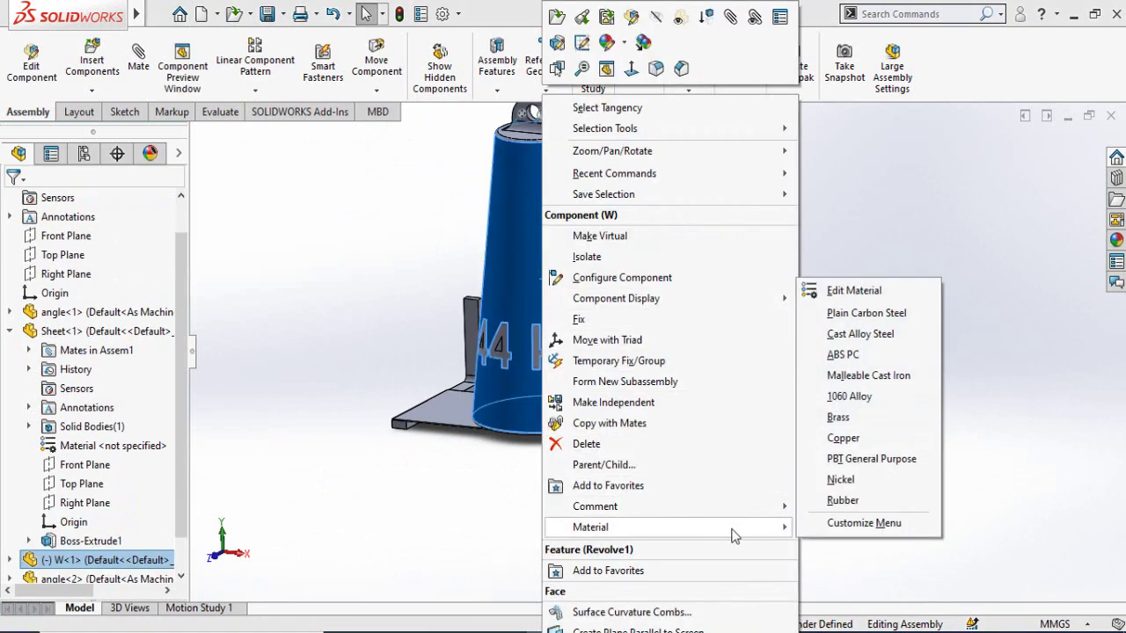
click(844, 291)
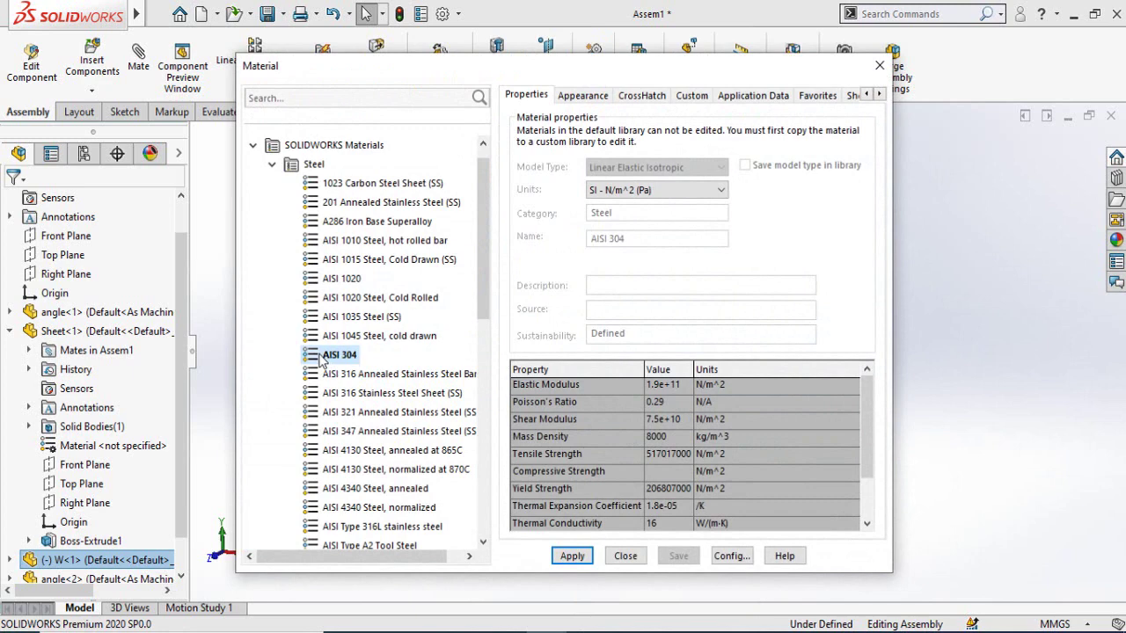
click(572, 556)
click(626, 555)
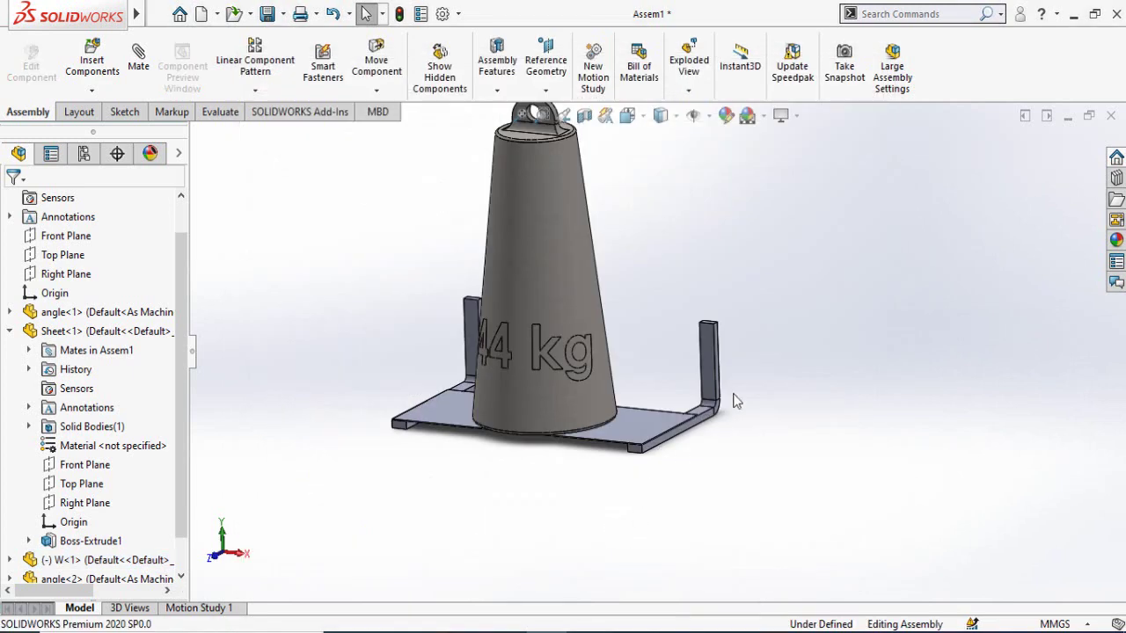
Assign AISI 304 steel as the material of both angle components together
click(712, 366)
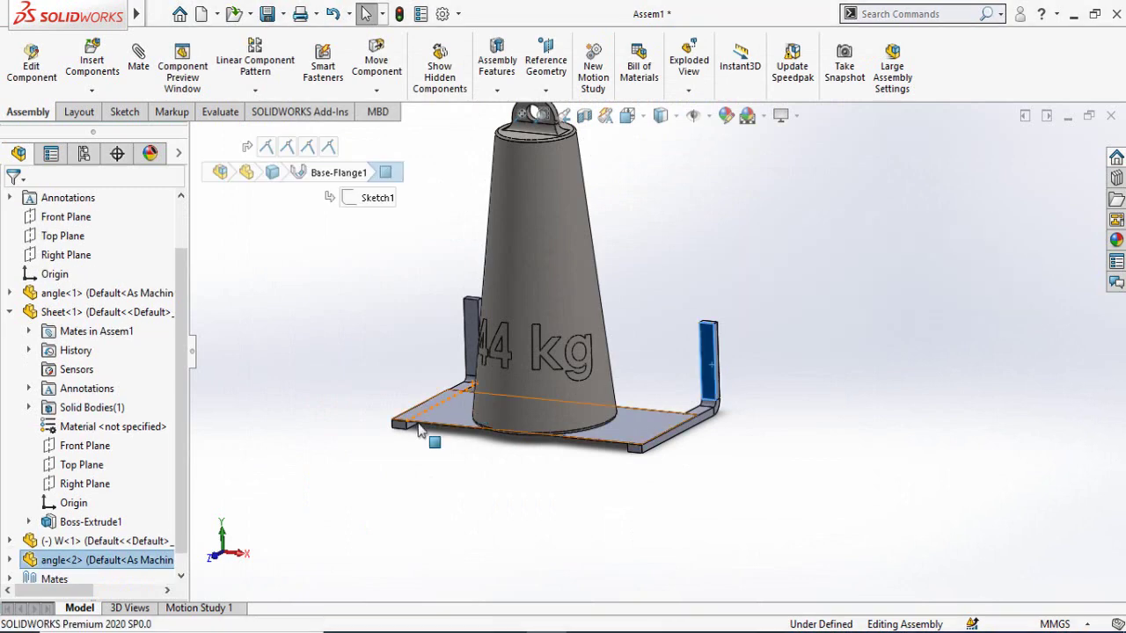
middle_drag(428, 373, 407, 406)
scroll(8, 559, down, 1)
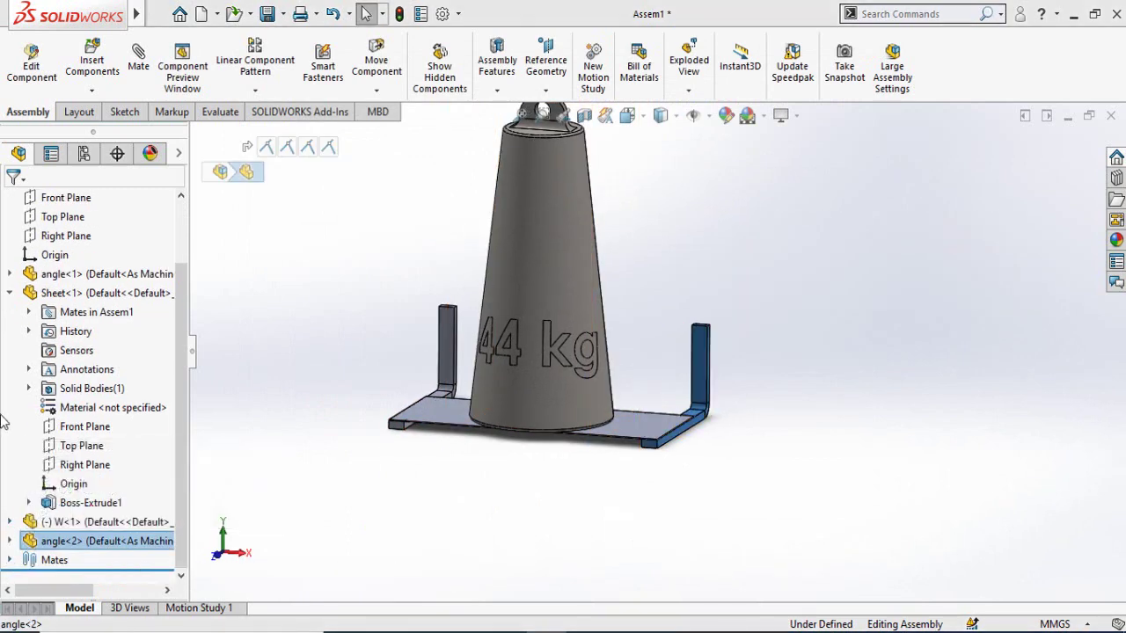
ctrl+click(32, 277)
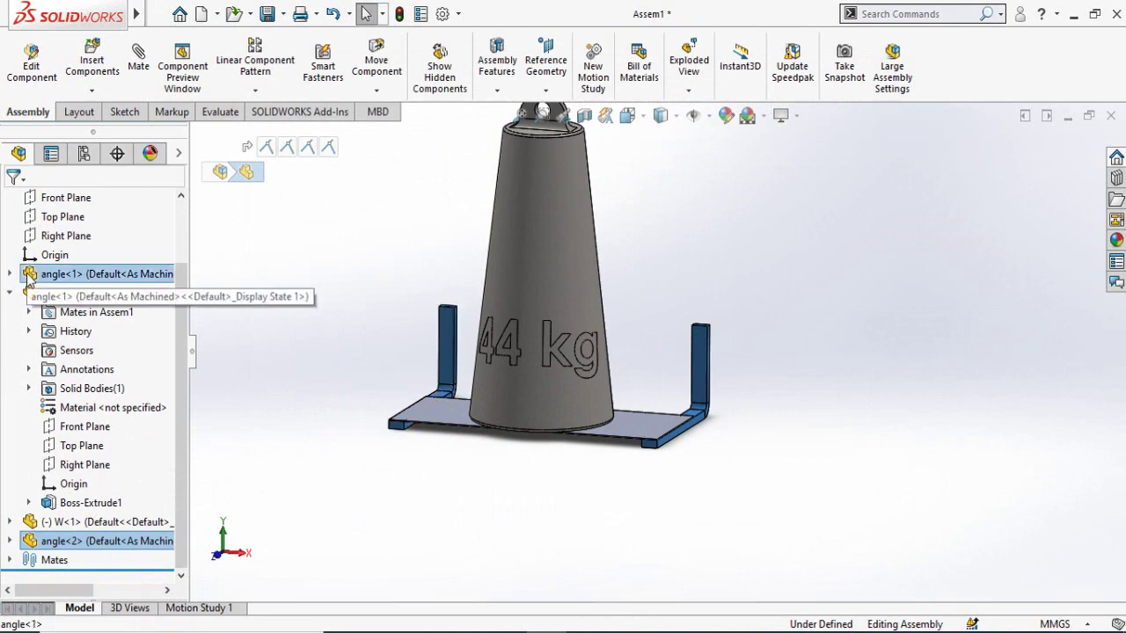
right_click(31, 276)
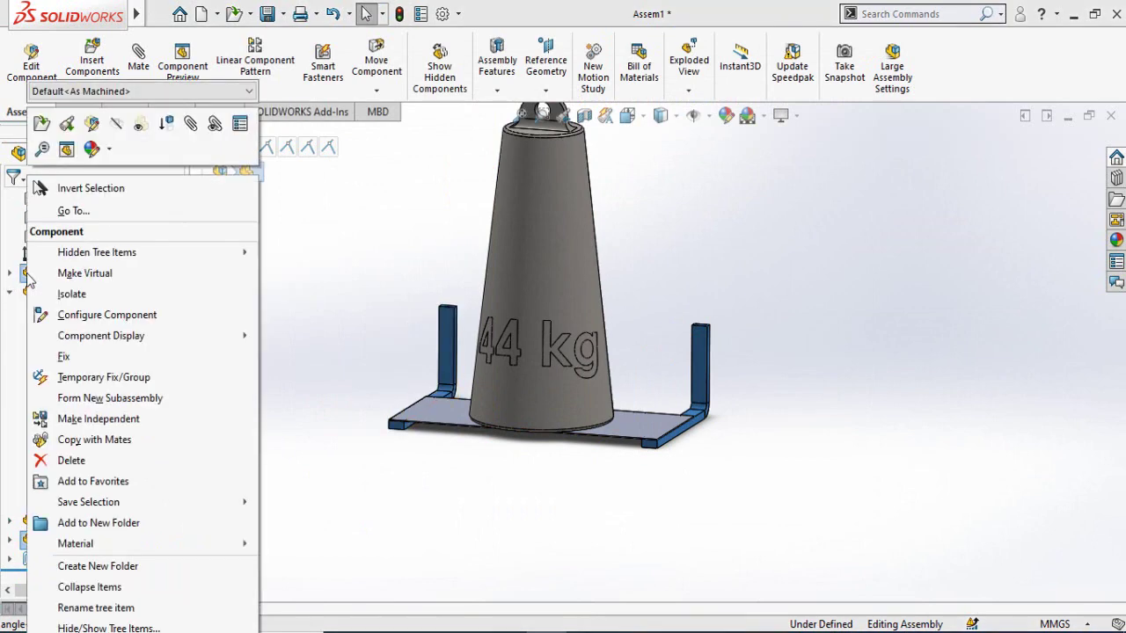
mouse_move(143, 543)
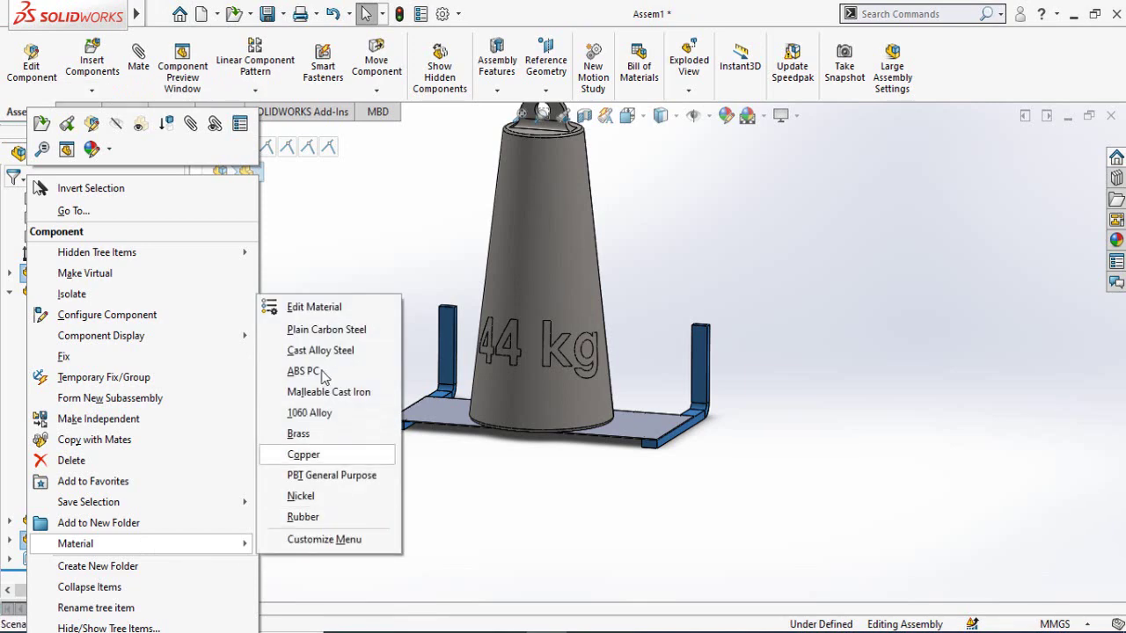
click(316, 307)
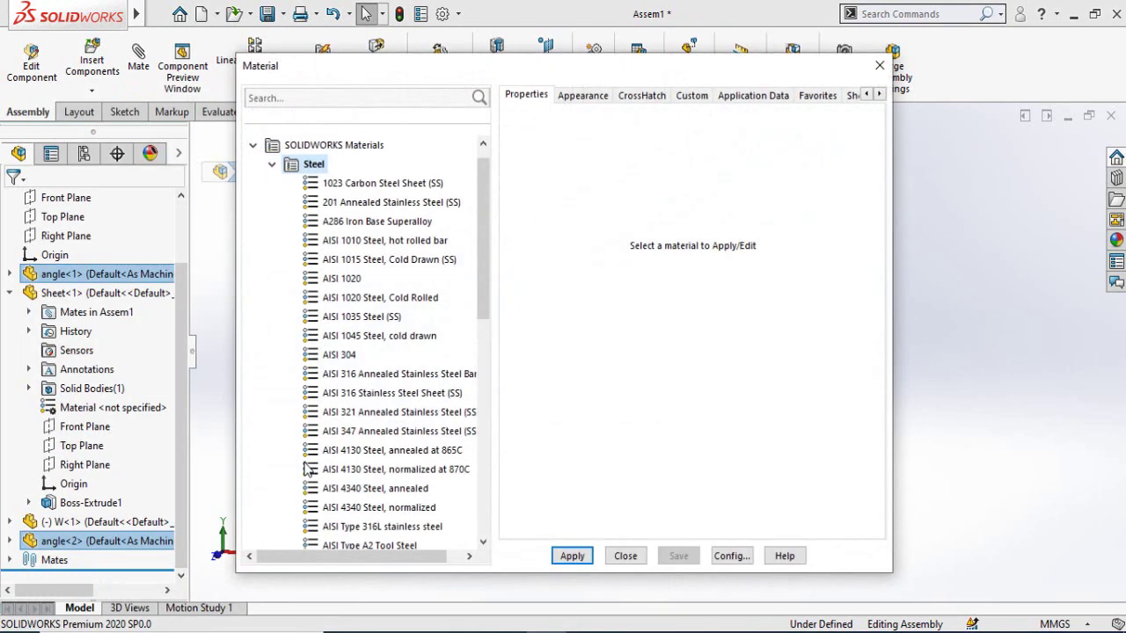
click(340, 355)
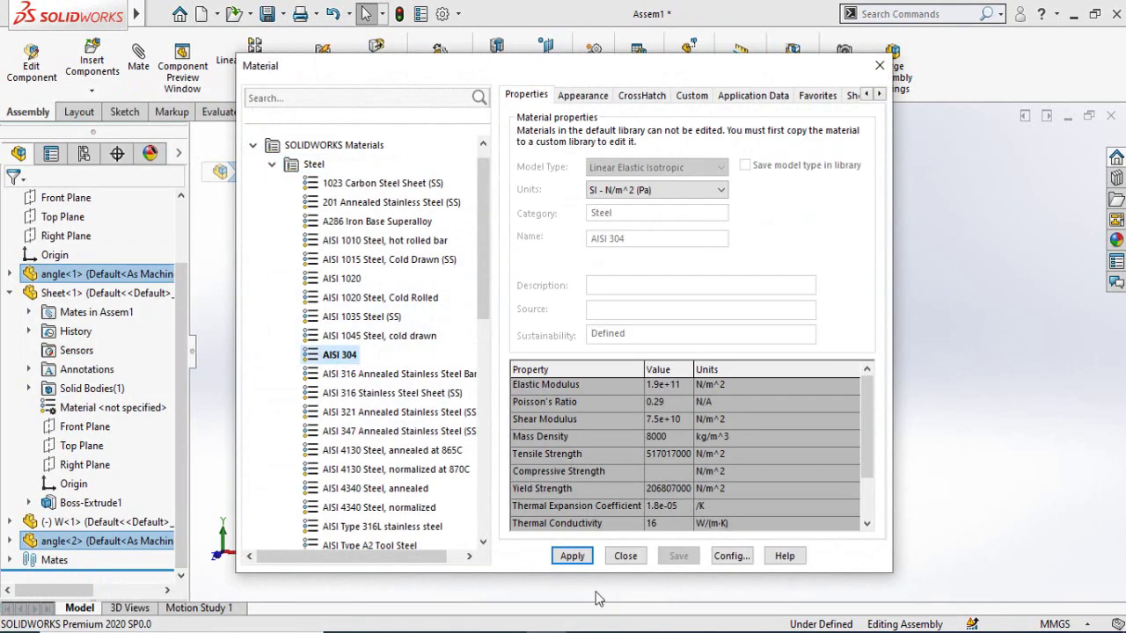
click(624, 555)
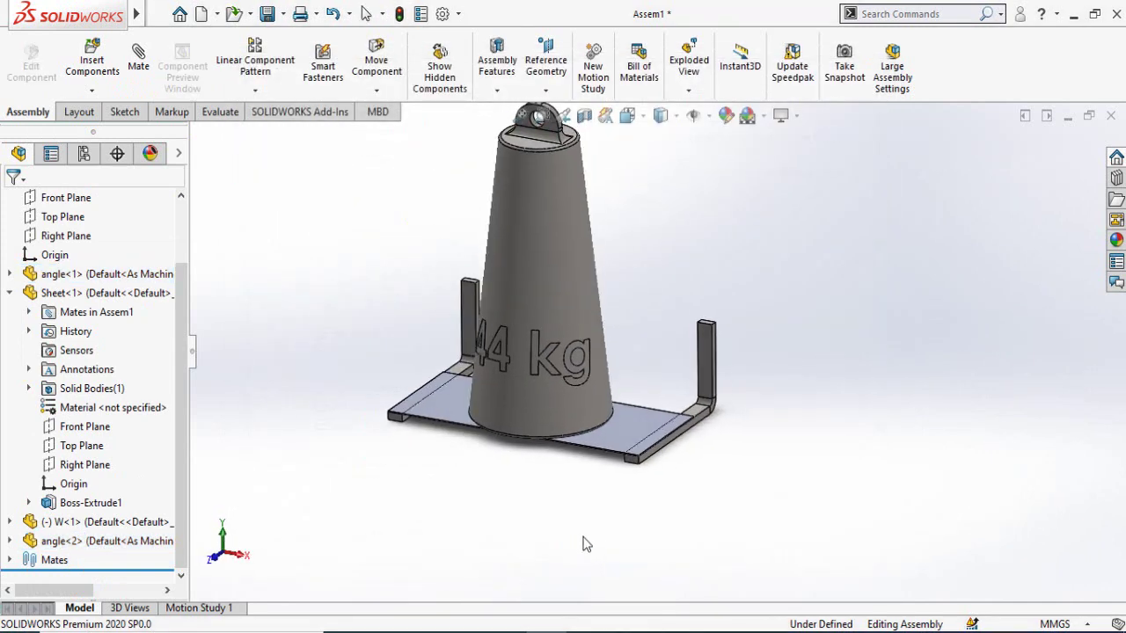
Assign the plastic Acrylic (Medium-high impact) as the material of the sheet
scroll(566, 444, down, 3)
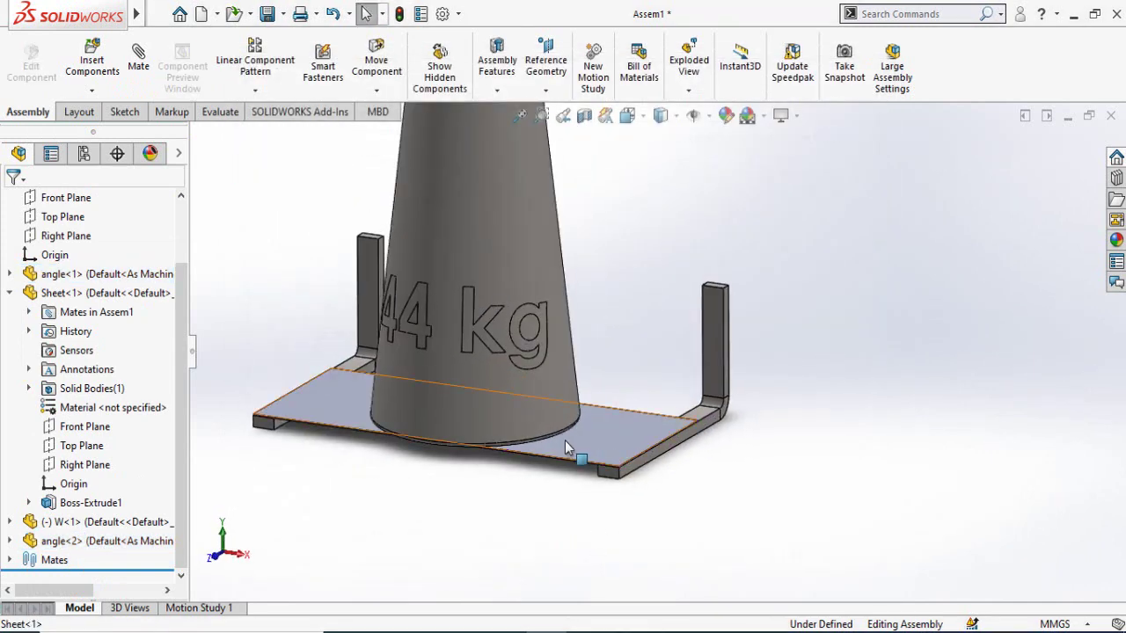
right_click(565, 446)
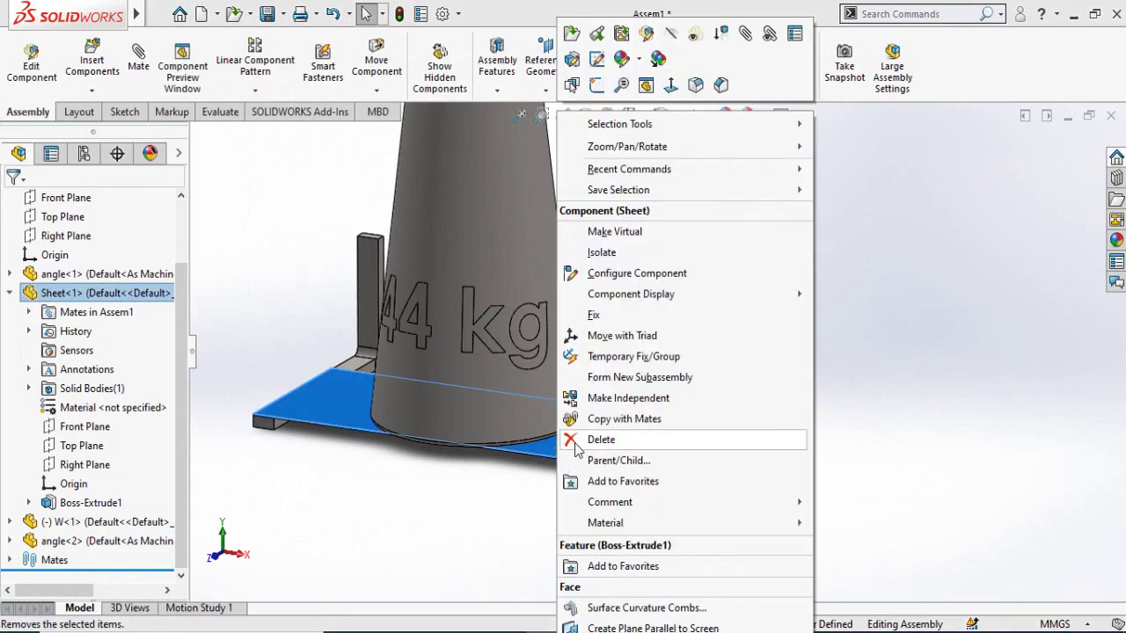
mouse_move(708, 528)
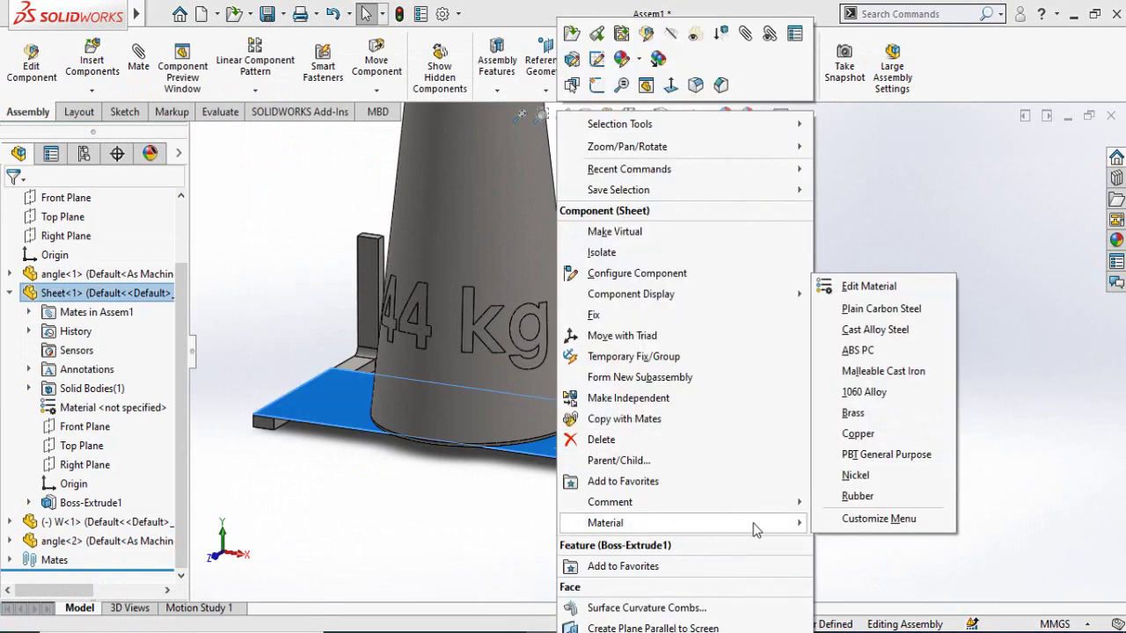
click(869, 287)
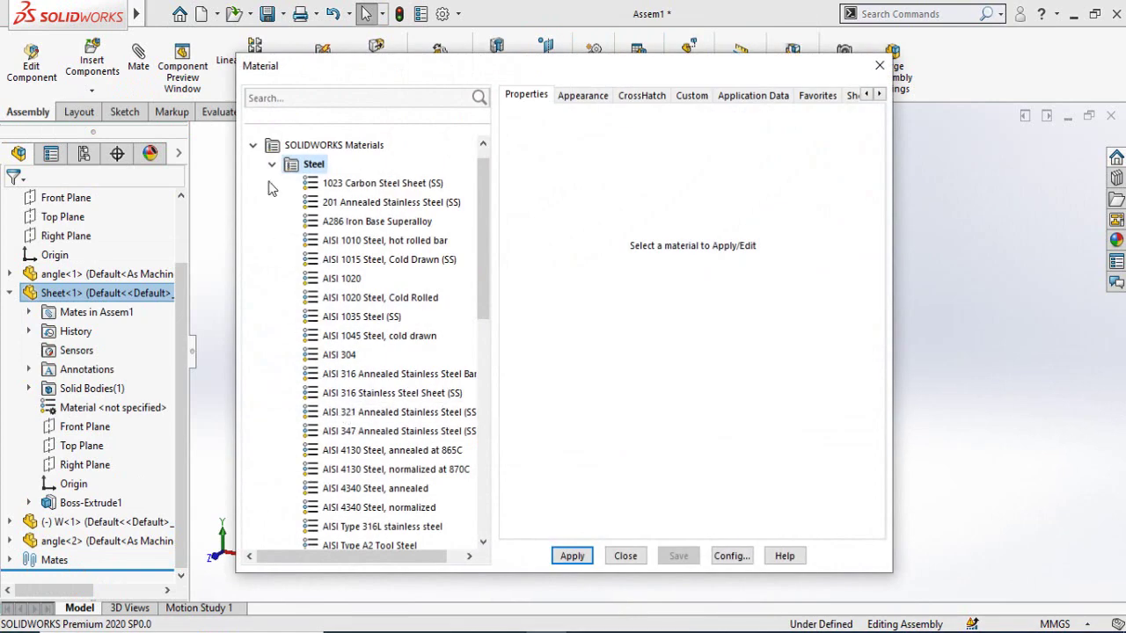
click(272, 165)
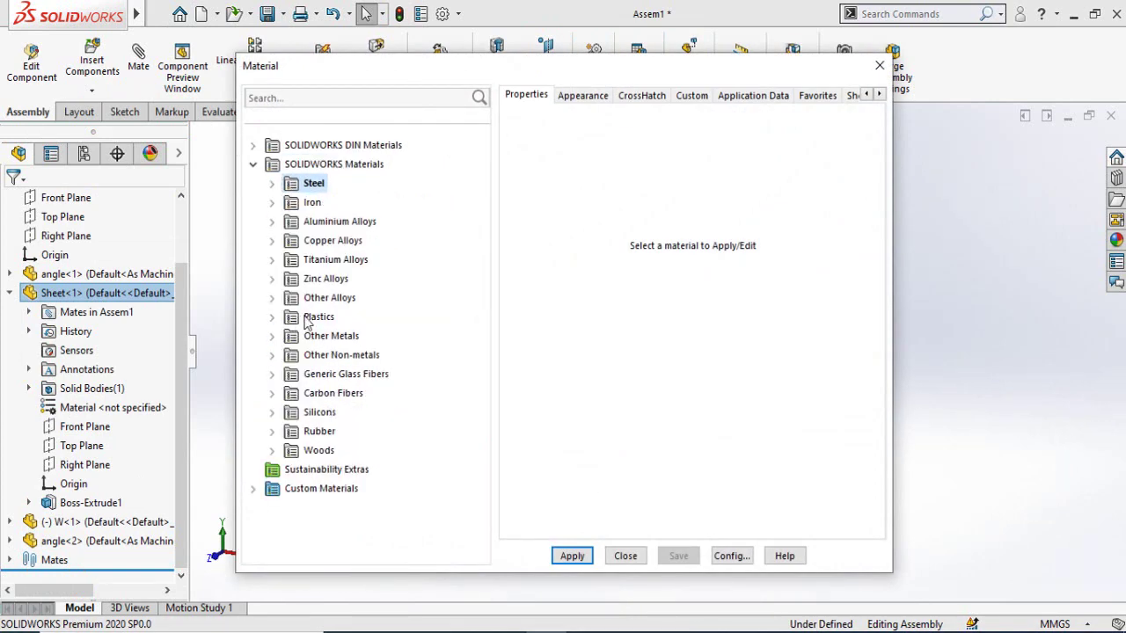
click(274, 318)
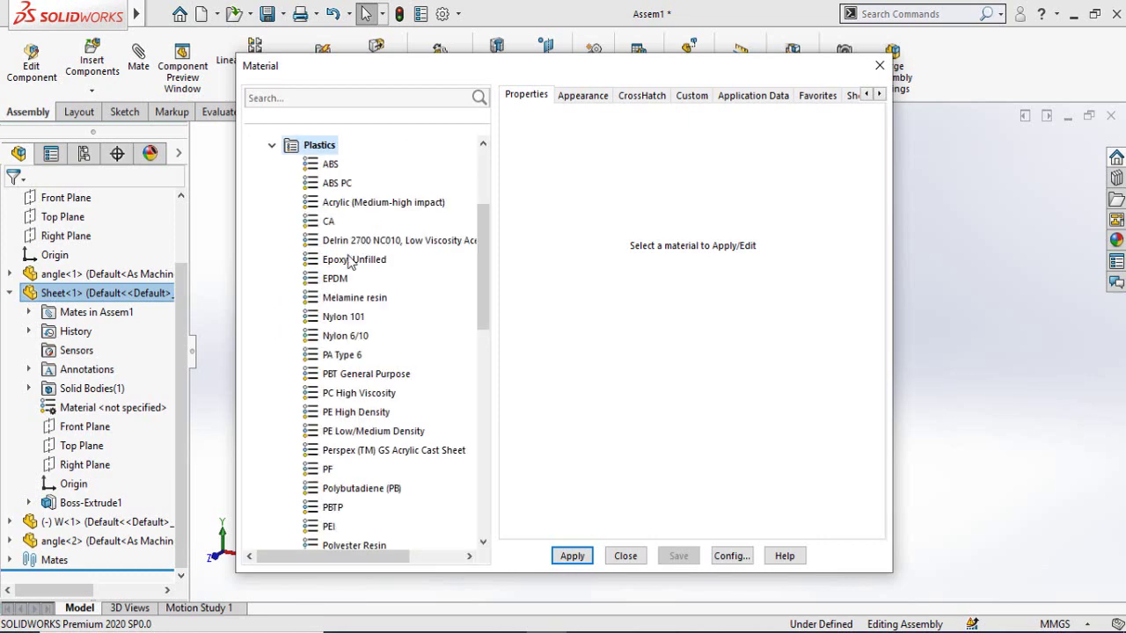
click(350, 204)
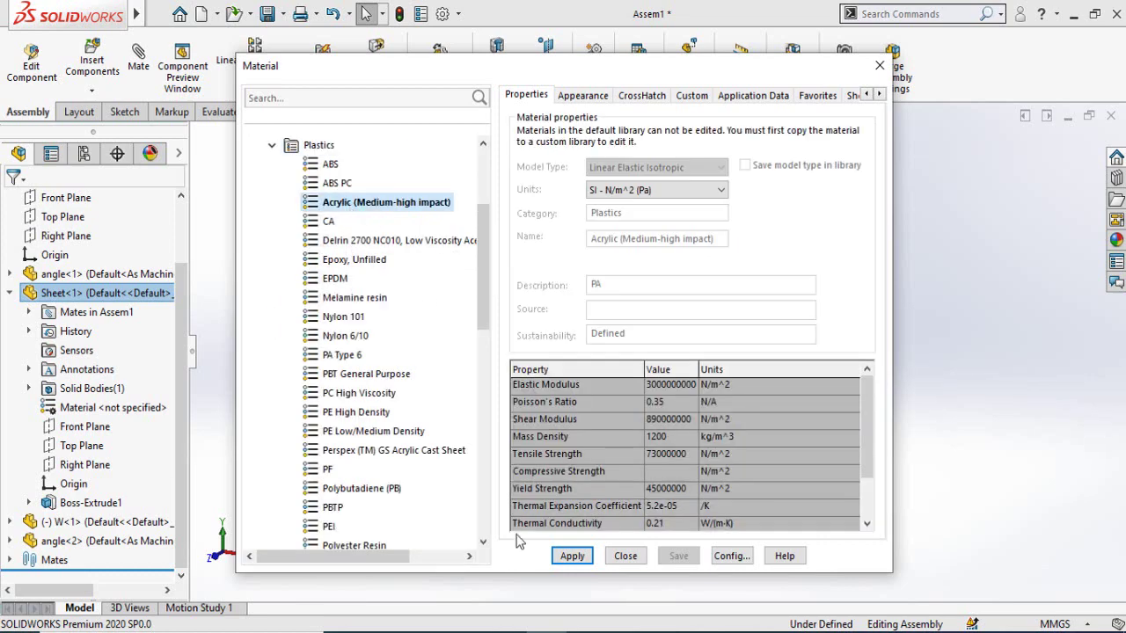
click(569, 559)
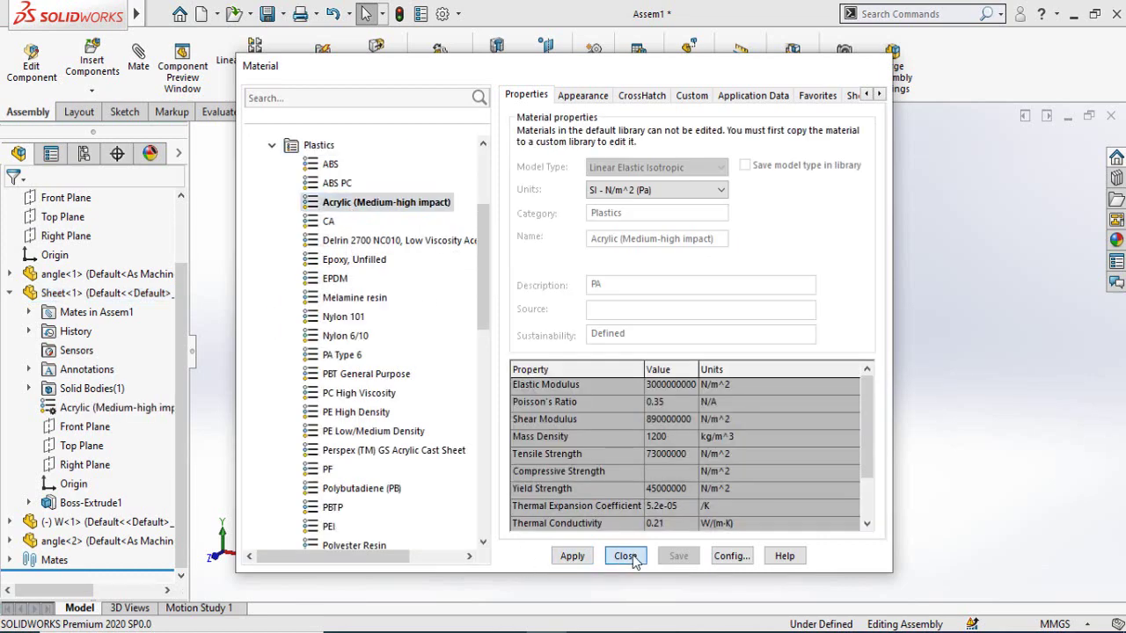
click(625, 556)
scroll(585, 535, up, 3)
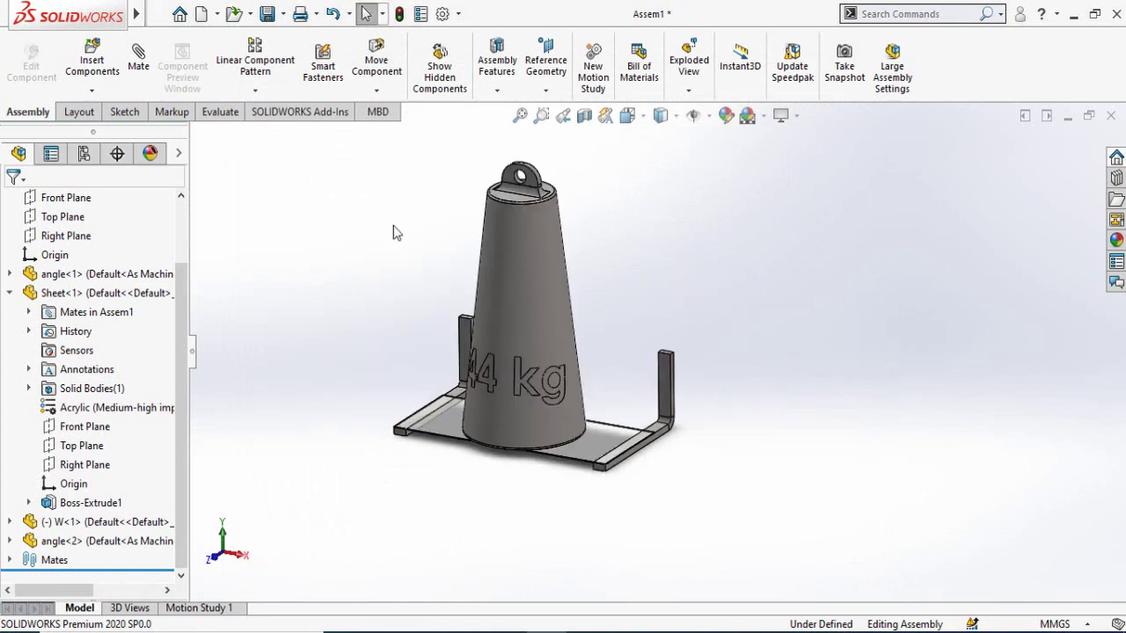
Display the available SOLIDWORKS add-ins
click(296, 118)
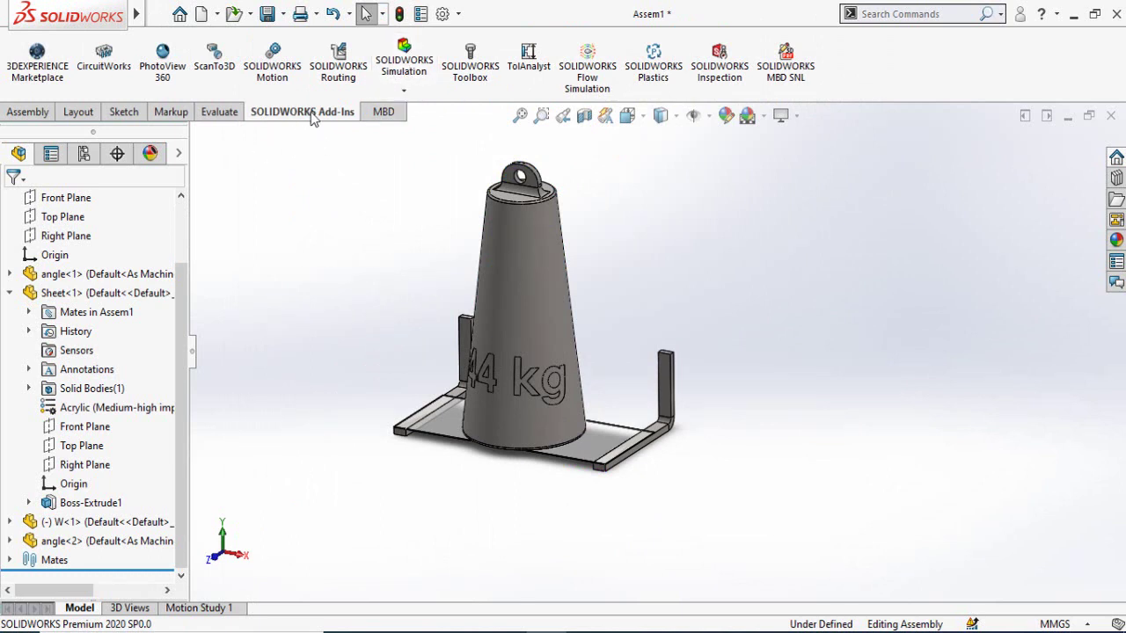
click(458, 16)
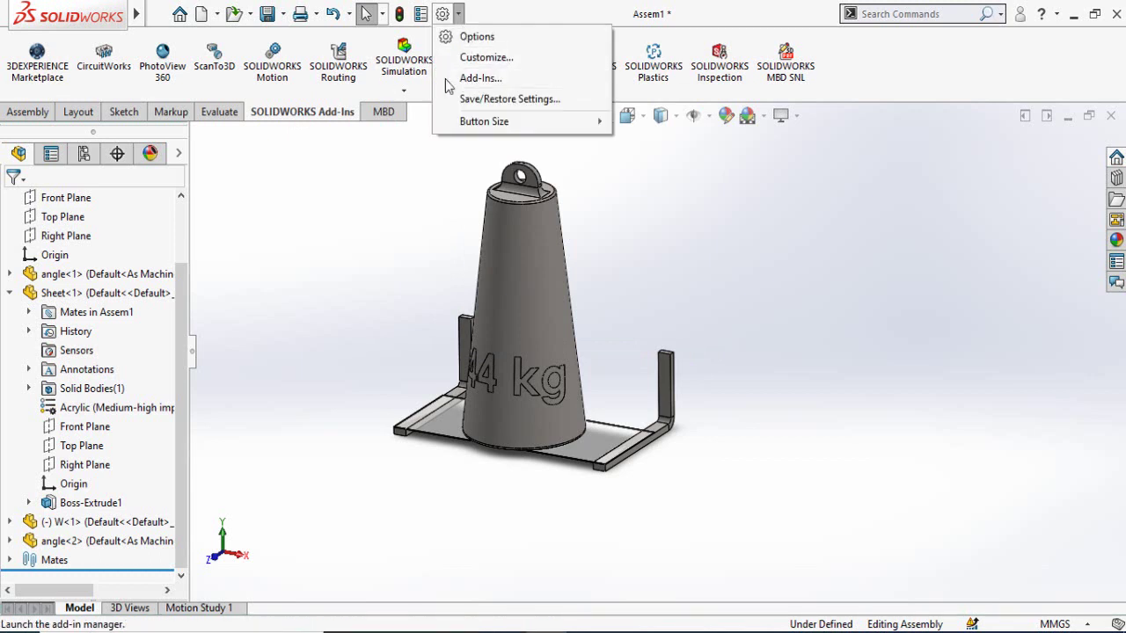
click(522, 78)
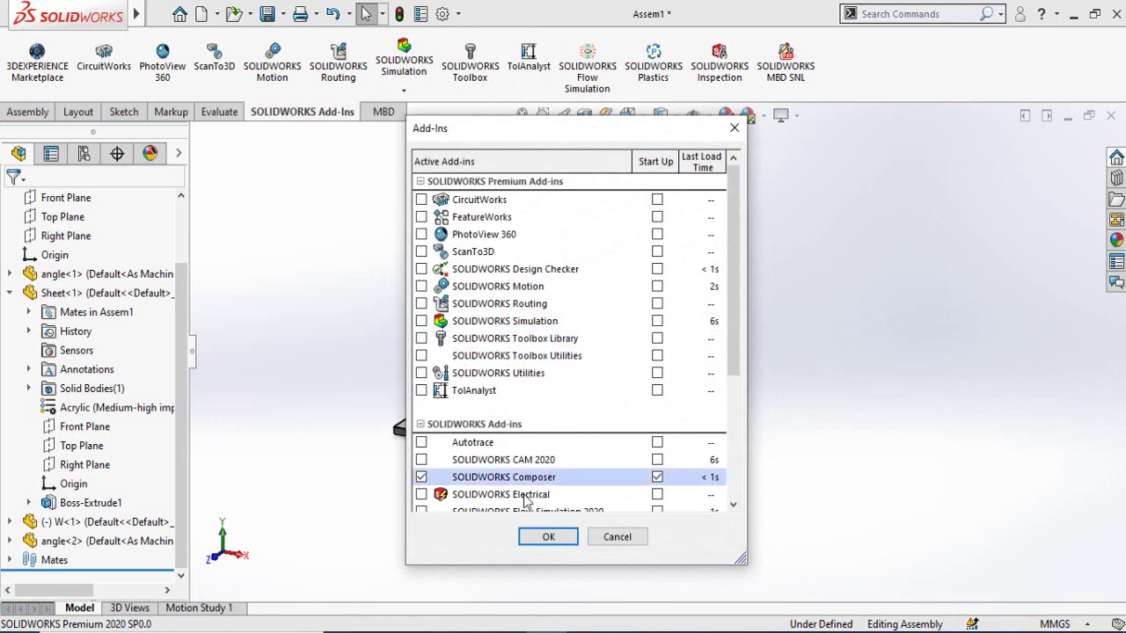
click(616, 537)
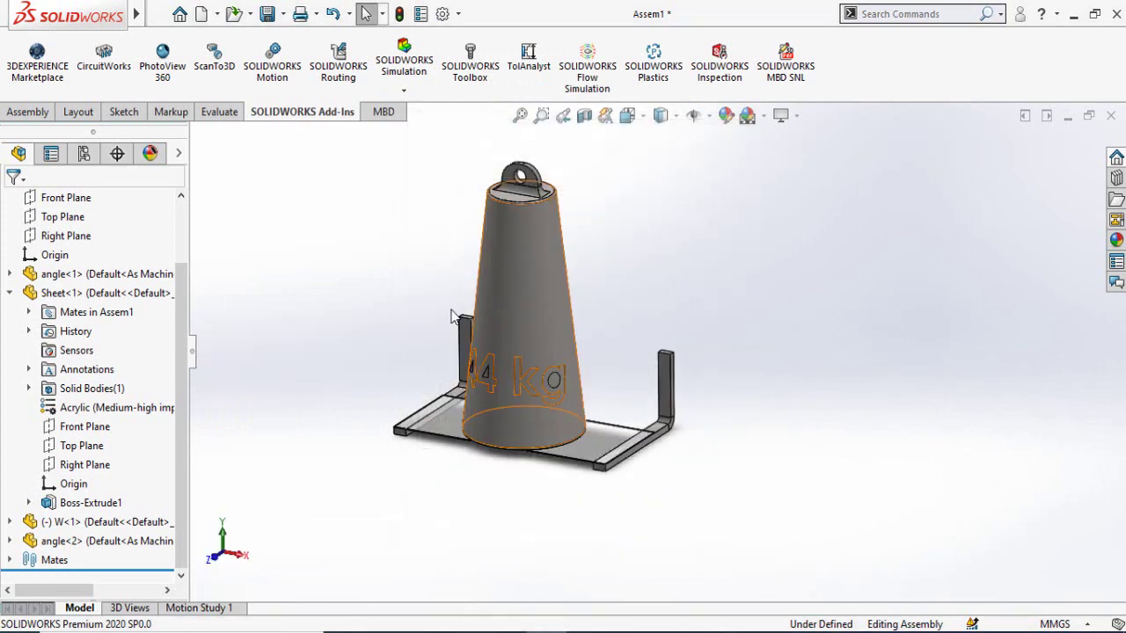
Load the SOLIDWORKS Simulation add-in and set up a new static study named Static 1
click(409, 69)
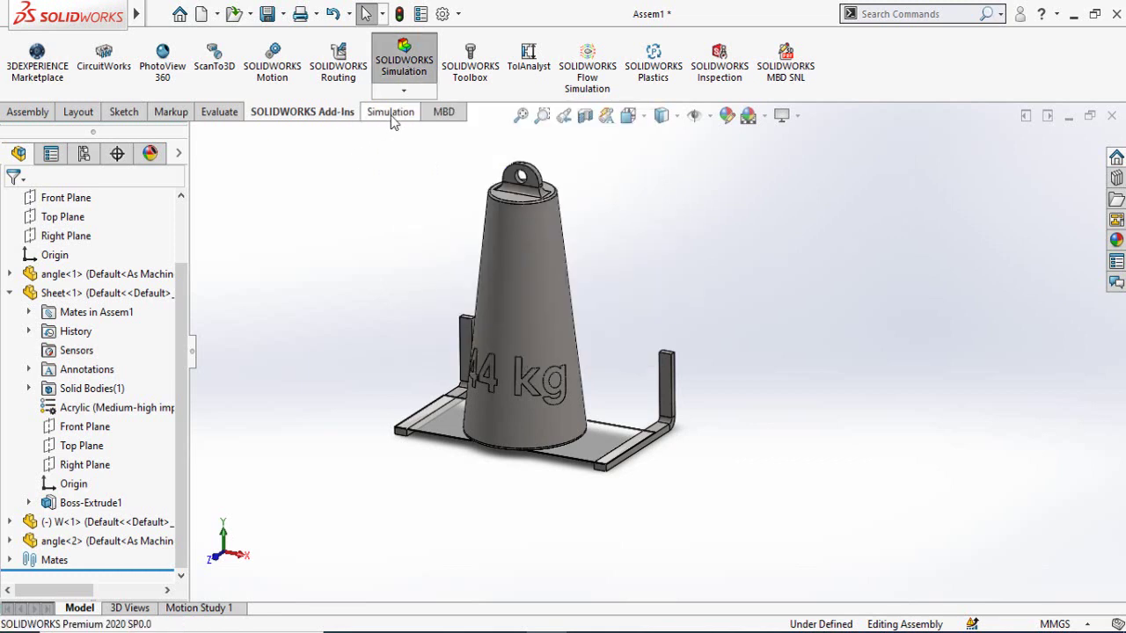
click(390, 112)
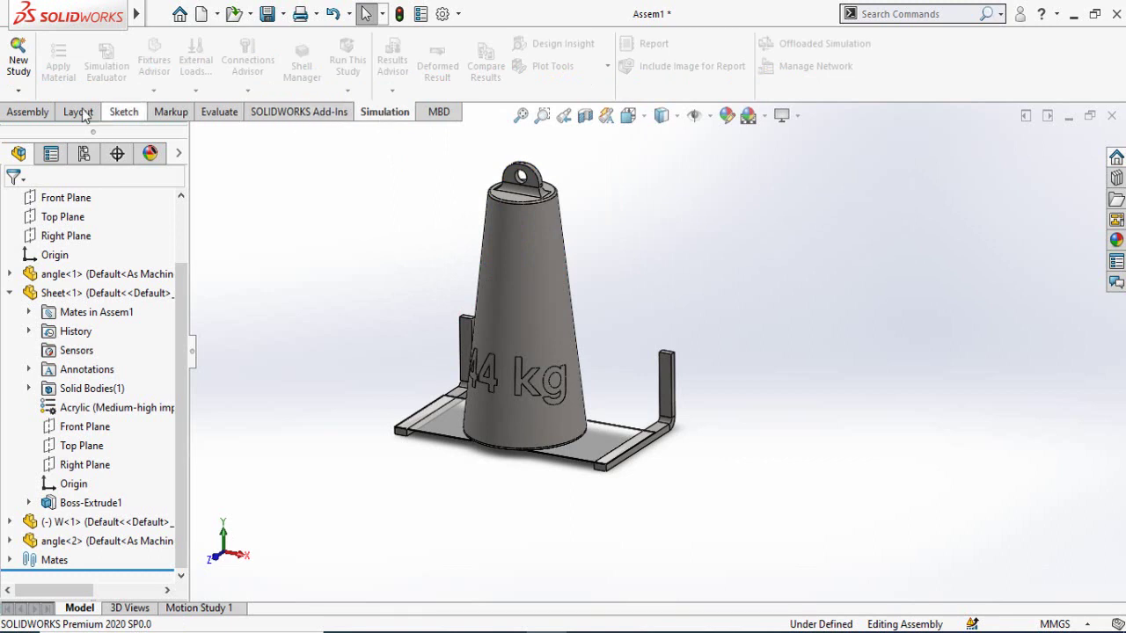
click(18, 68)
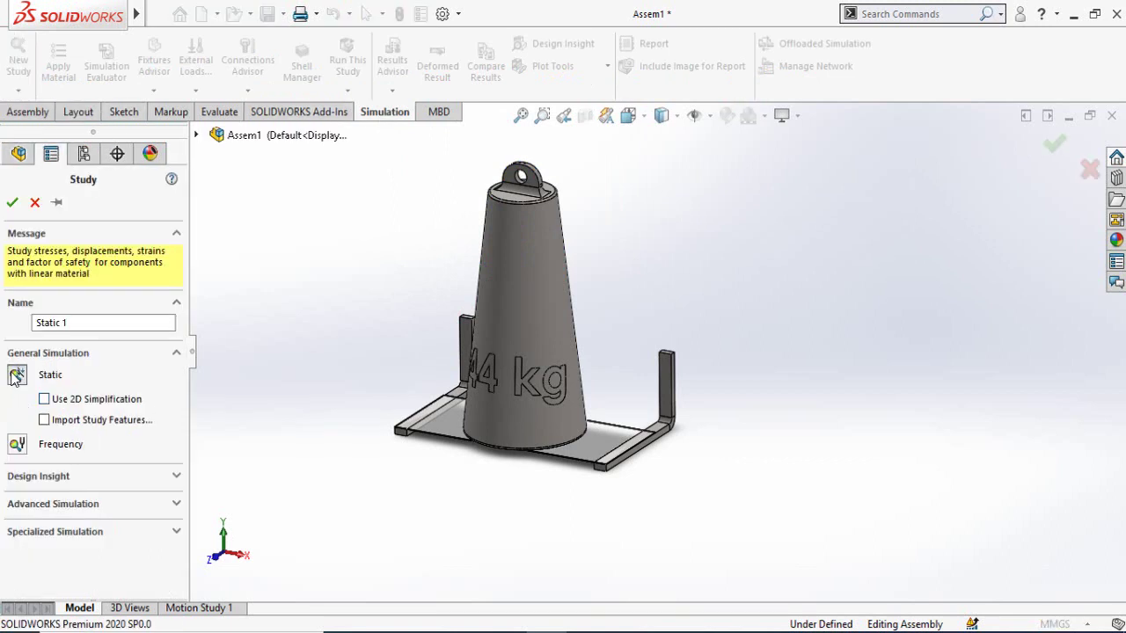
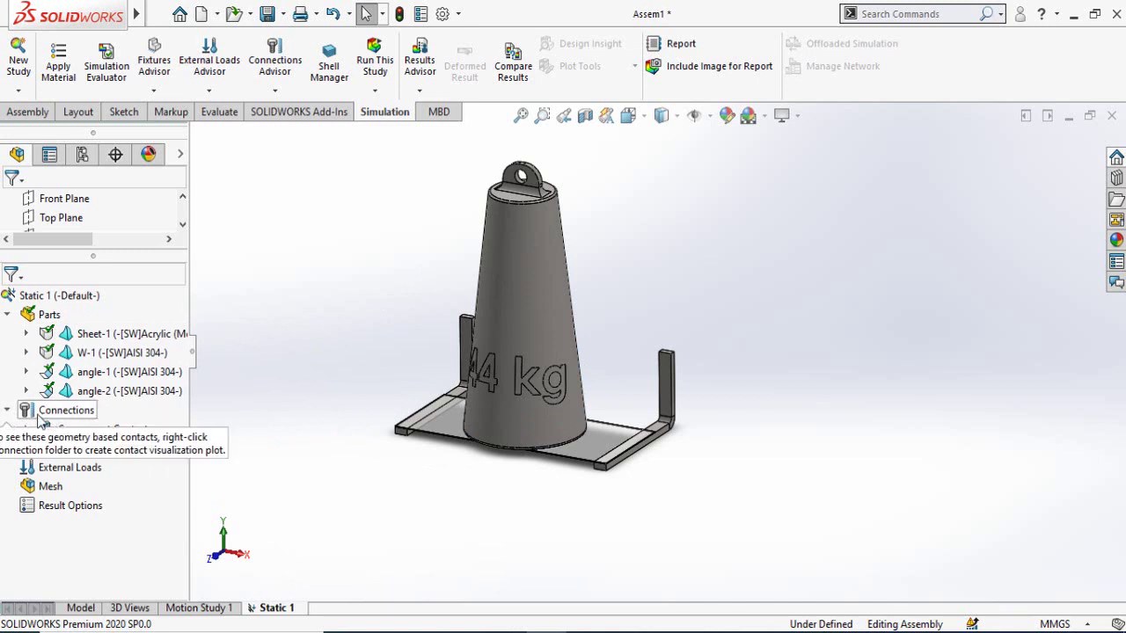
Define a bonded component contact between the acrylic sheet and the angle-1 component, using a compatible mesh
middle_drag(288, 376, 451, 239)
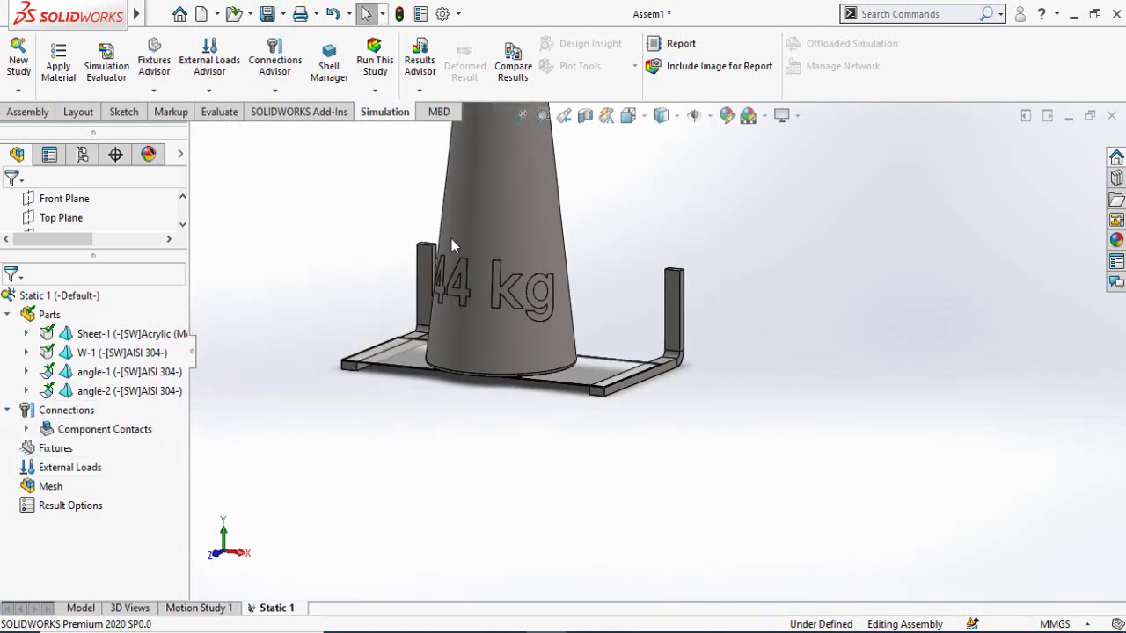
right_click(41, 415)
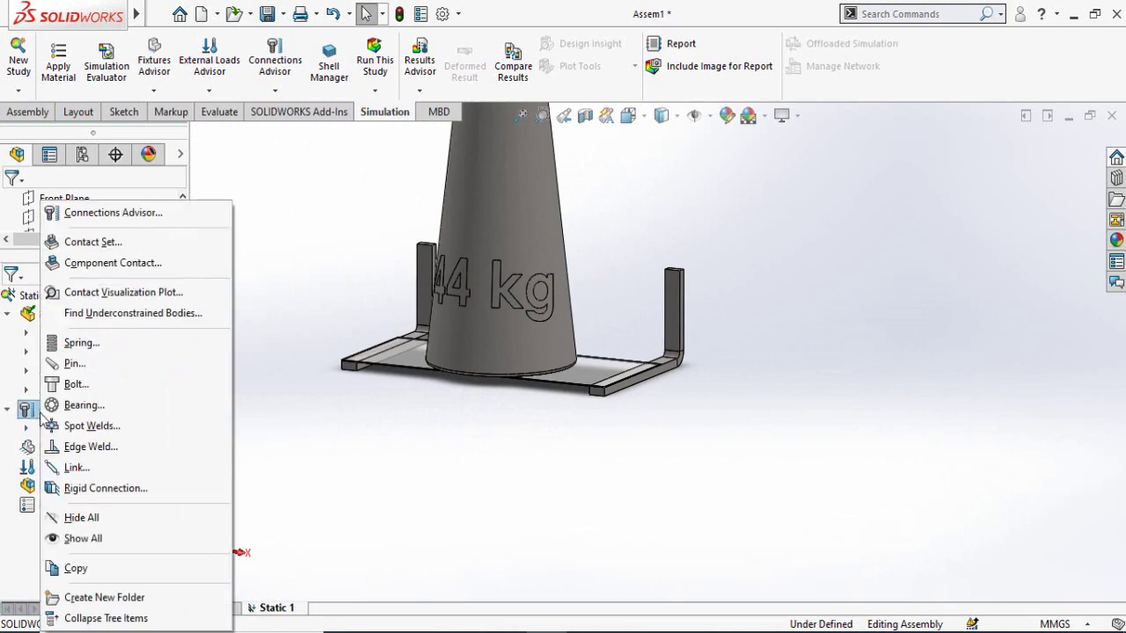
click(132, 267)
scroll(579, 378, down, 5)
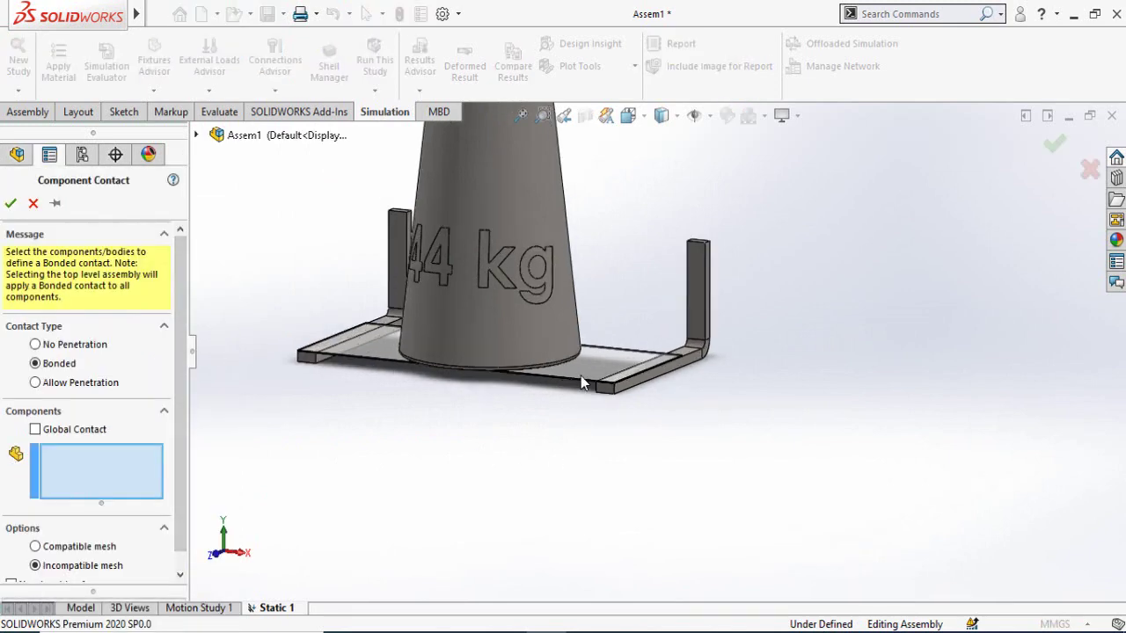
scroll(563, 381, up, 5)
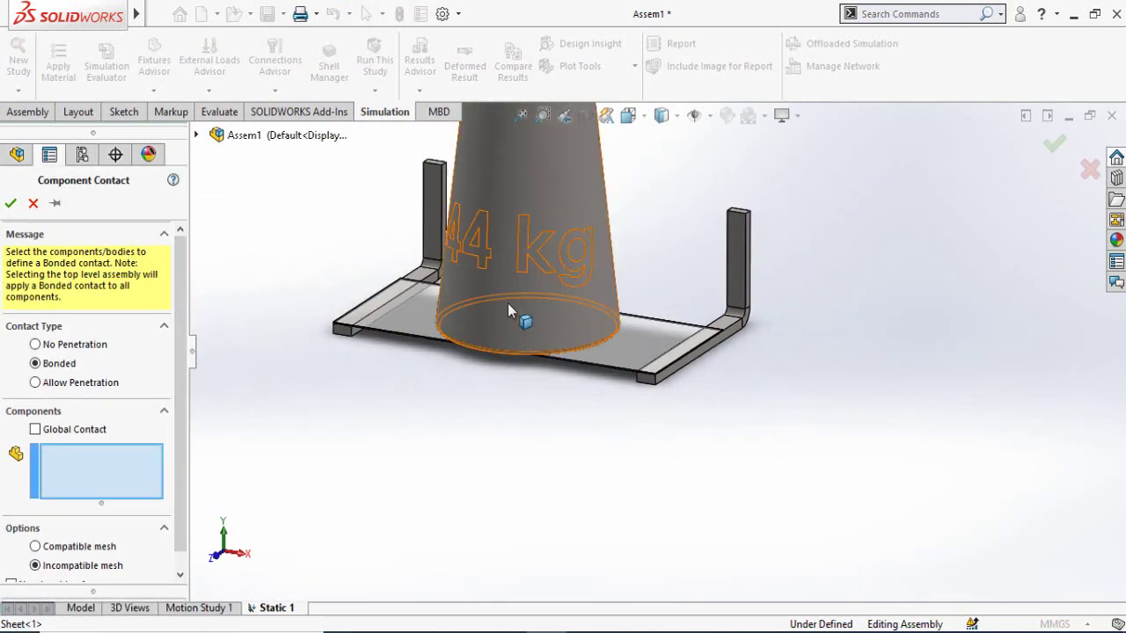
scroll(736, 354, down, 5)
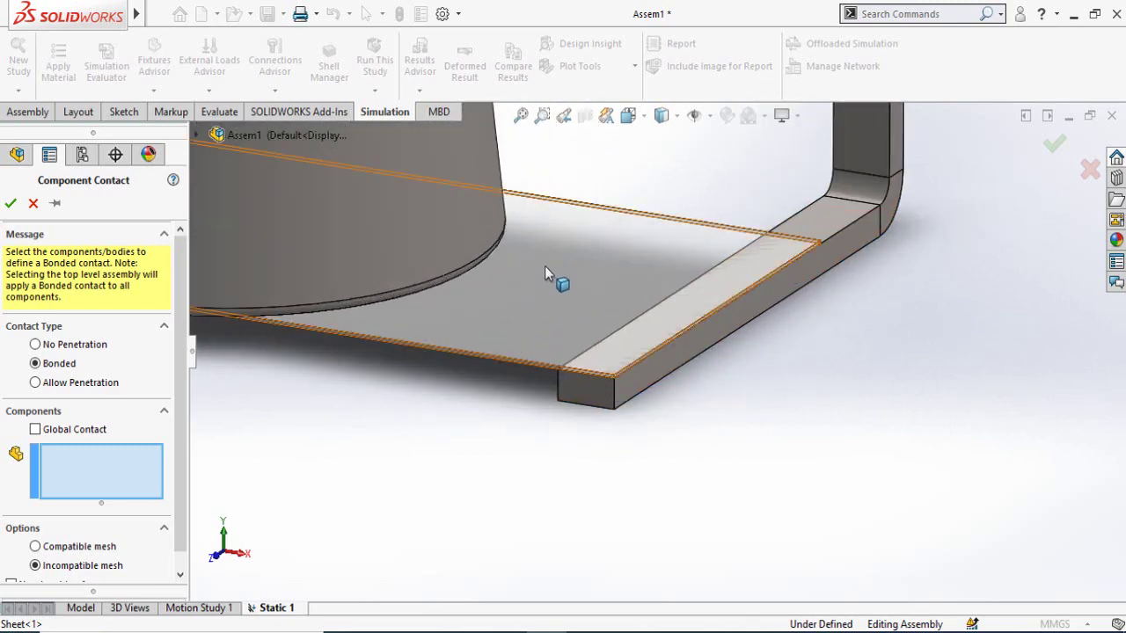
scroll(779, 288, up, 4)
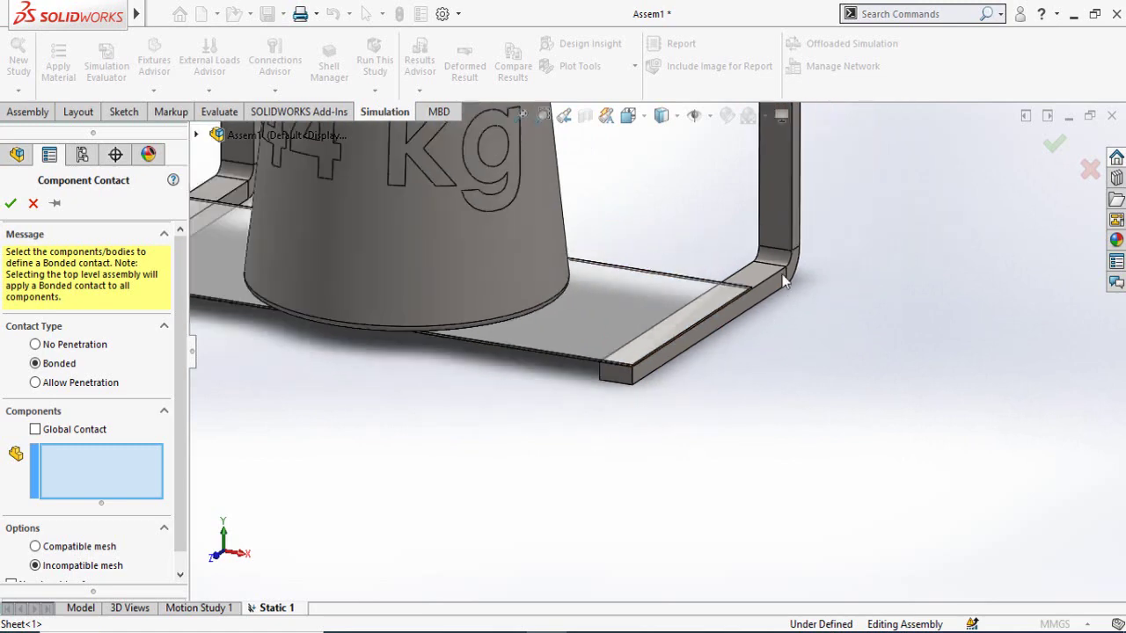
scroll(674, 377, down, 3)
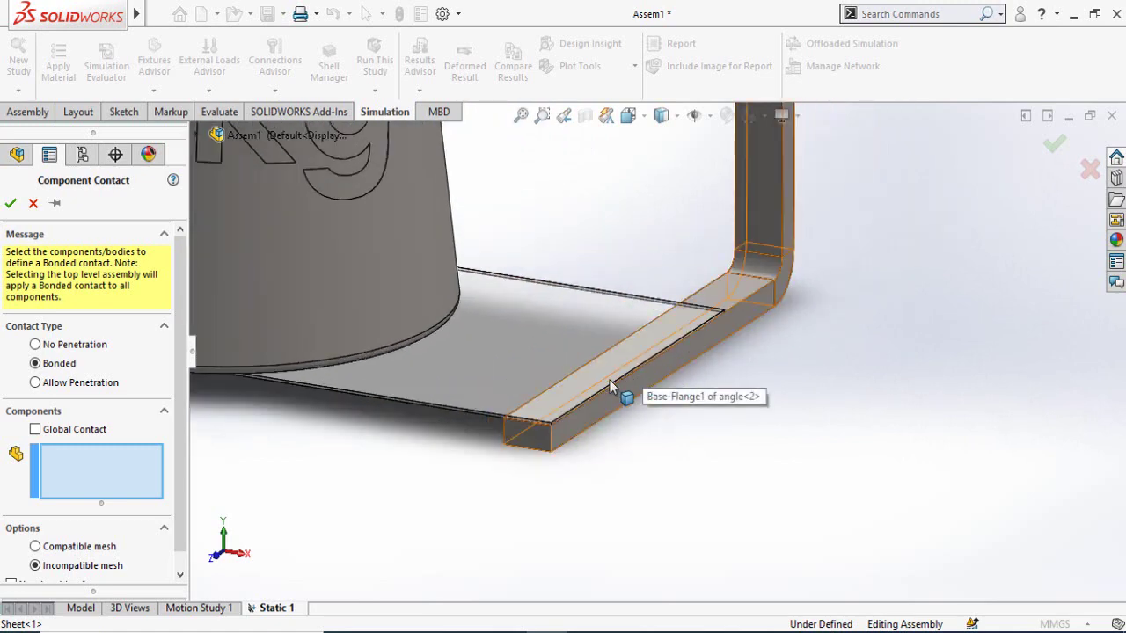
scroll(607, 403, up, 4)
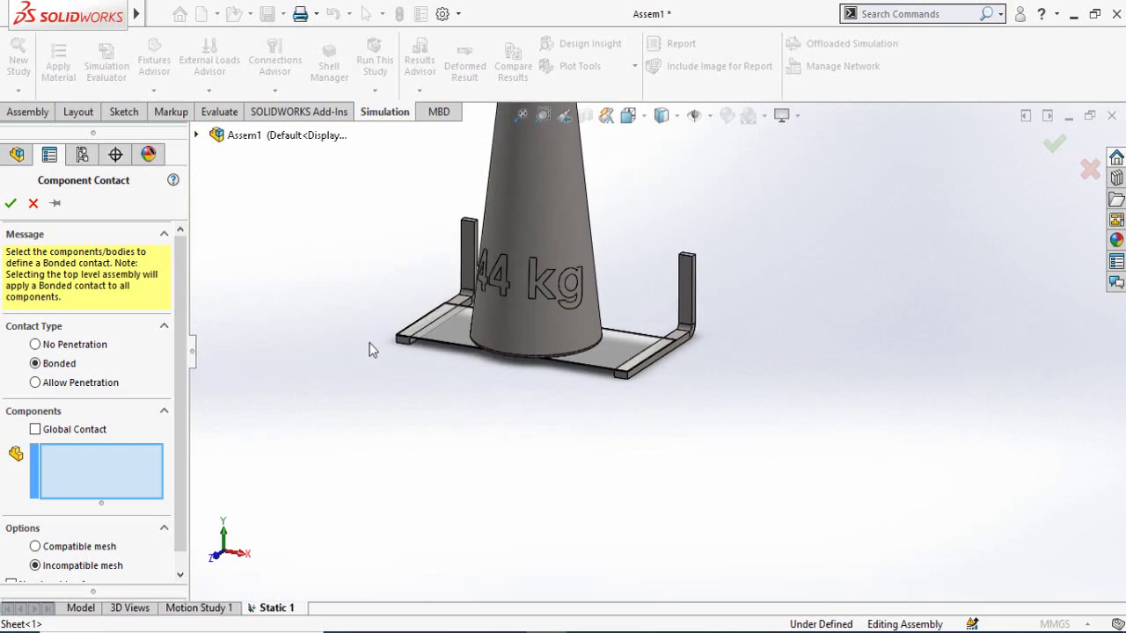
scroll(482, 378, down, 1)
scroll(444, 380, down, 1)
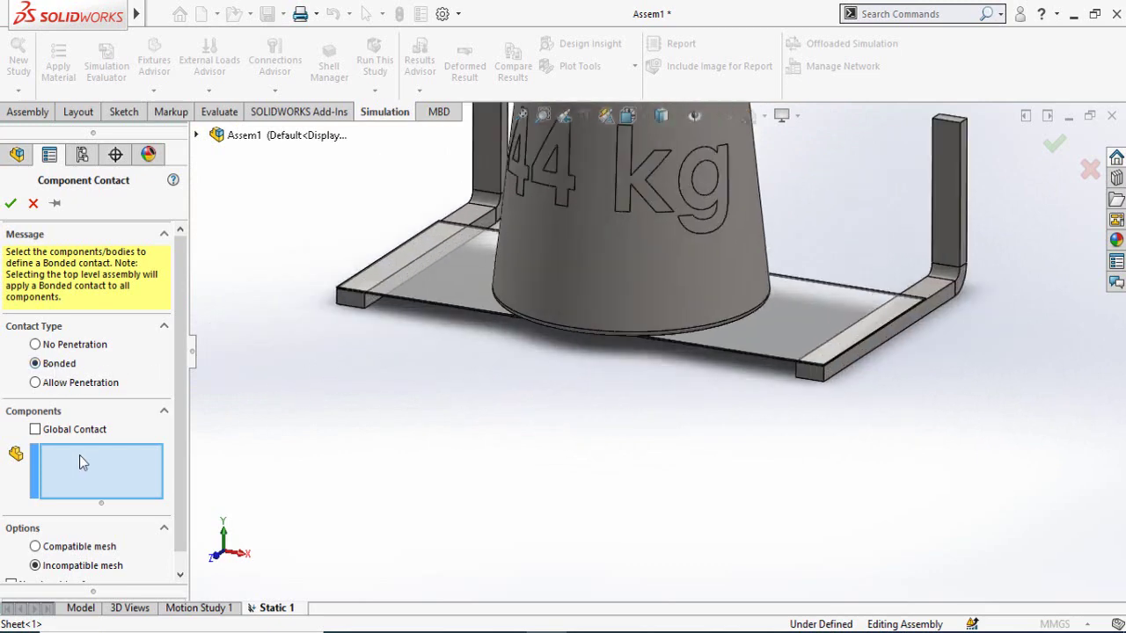
scroll(596, 400, up, 2)
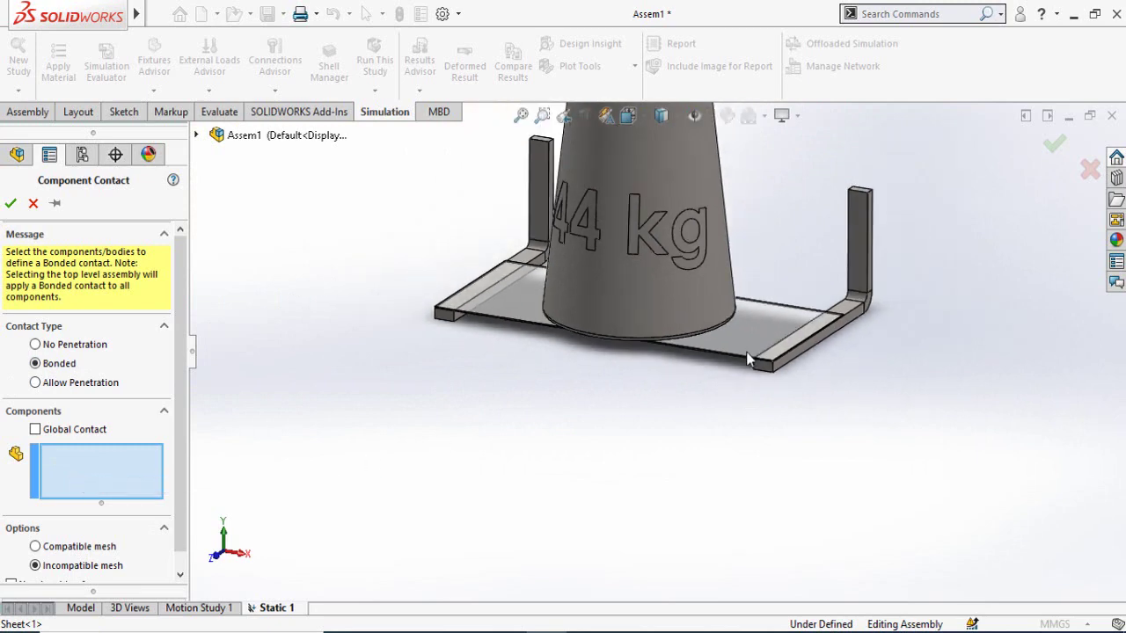
click(757, 352)
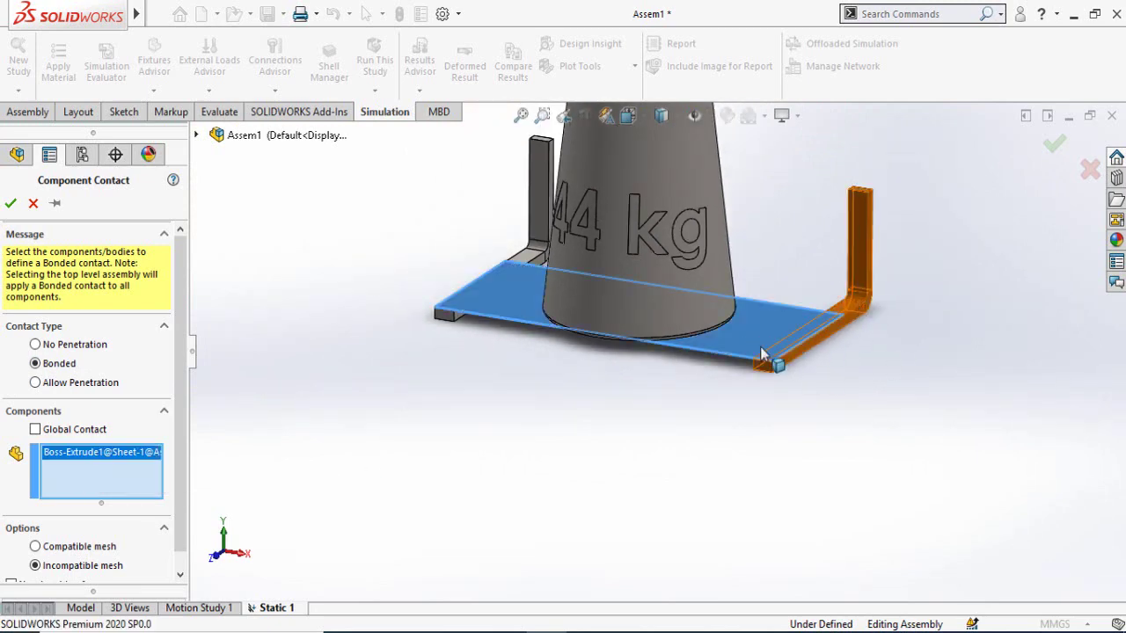
click(536, 238)
scroll(7, 422, down, 1)
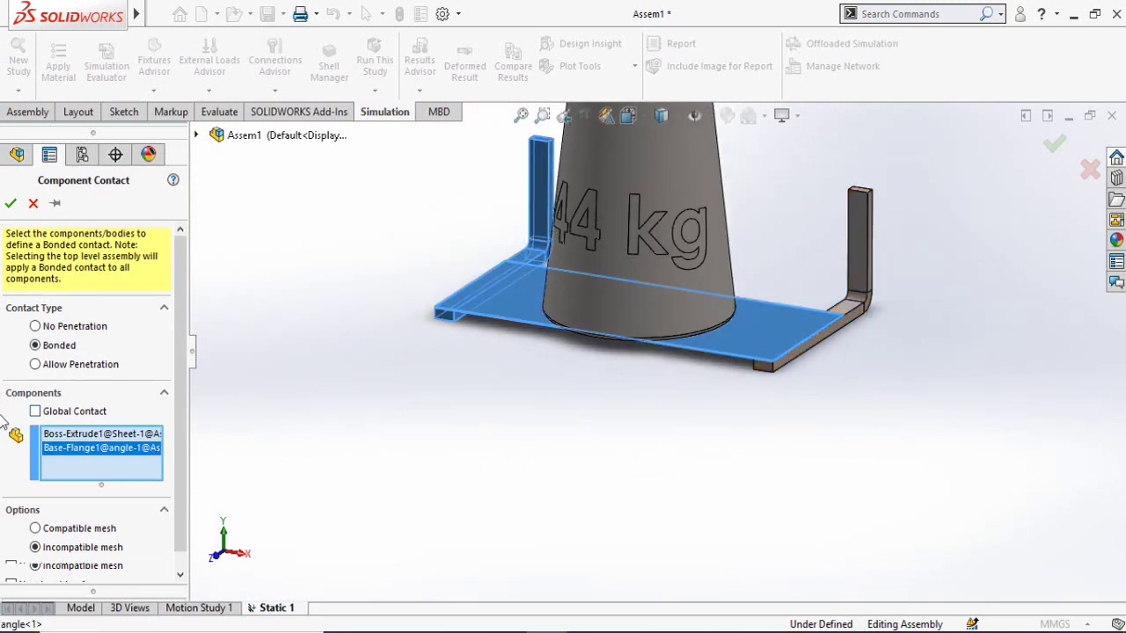
click(53, 532)
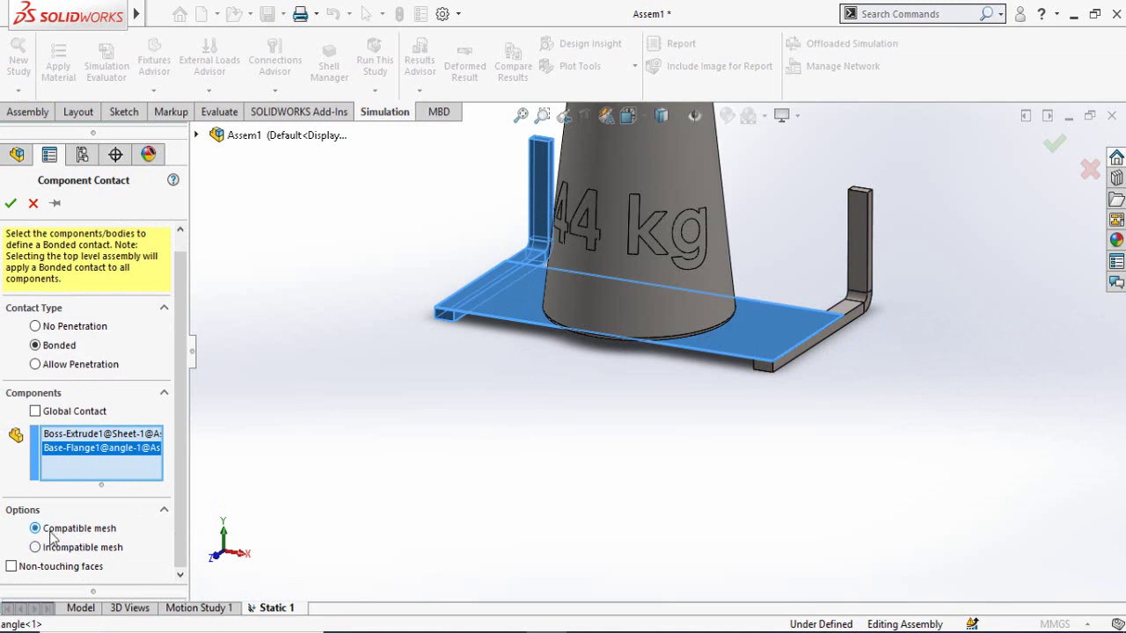
click(11, 203)
Examine the outer vertical faces of both angles and the fixture types available for the study
ctrl+middle_drag(888, 332, 665, 414)
scroll(573, 442, down, 3)
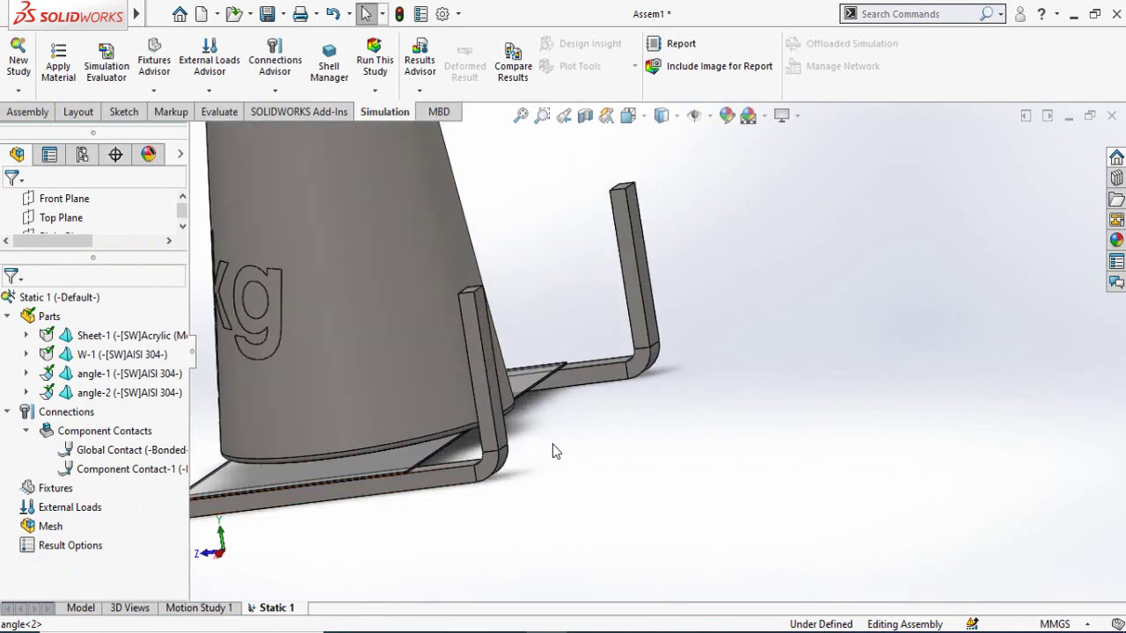
scroll(498, 404, down, 2)
click(484, 306)
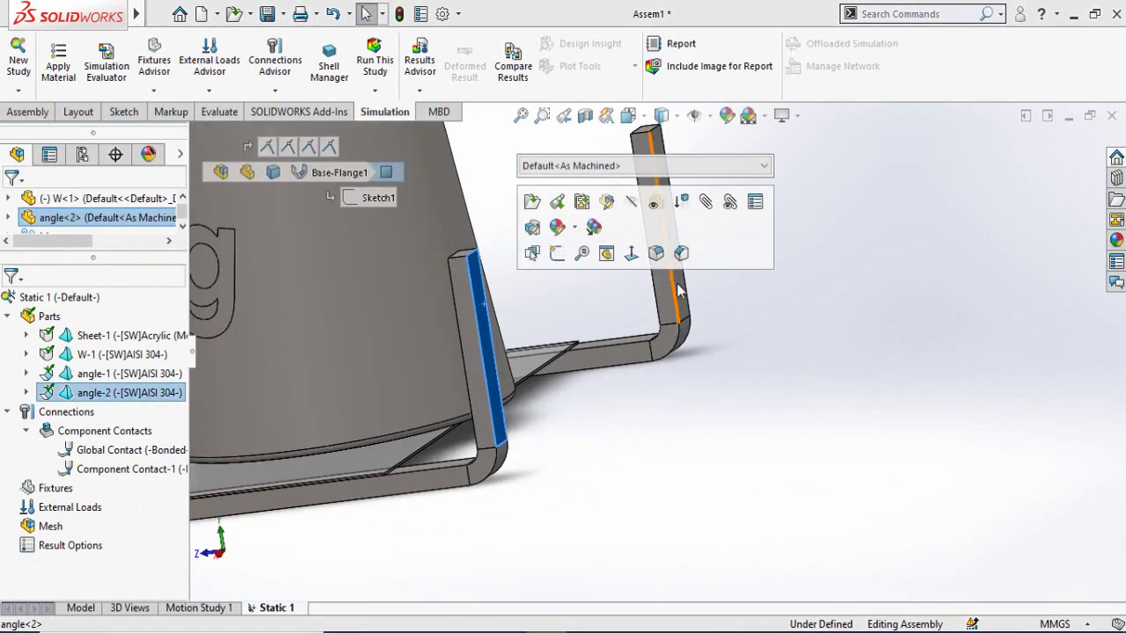
click(681, 290)
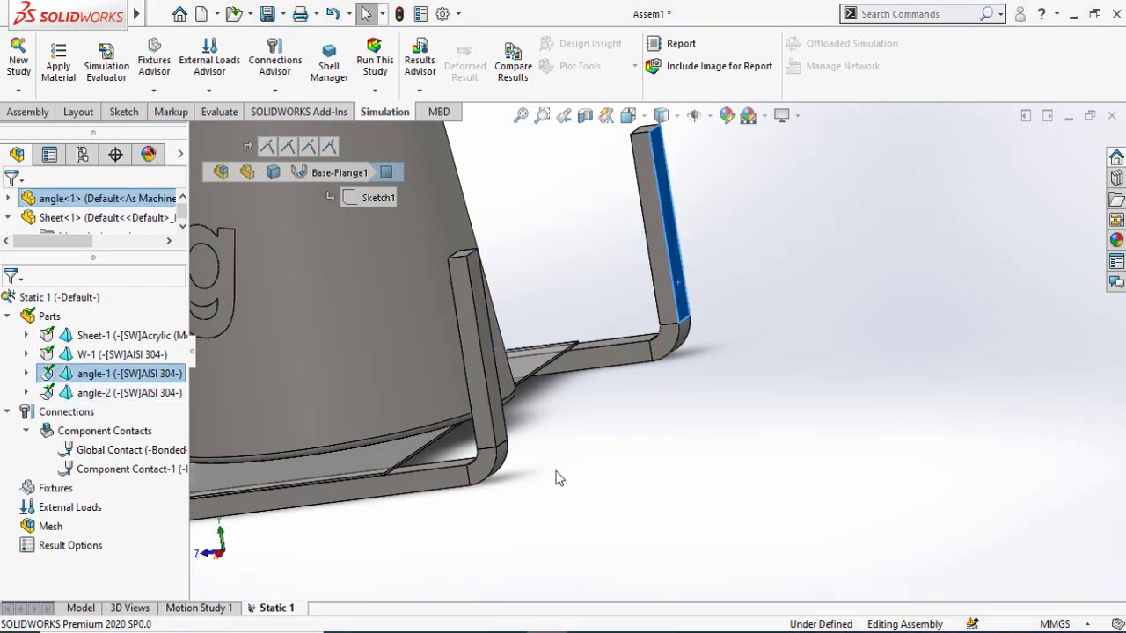
scroll(555, 477, up, 3)
click(382, 482)
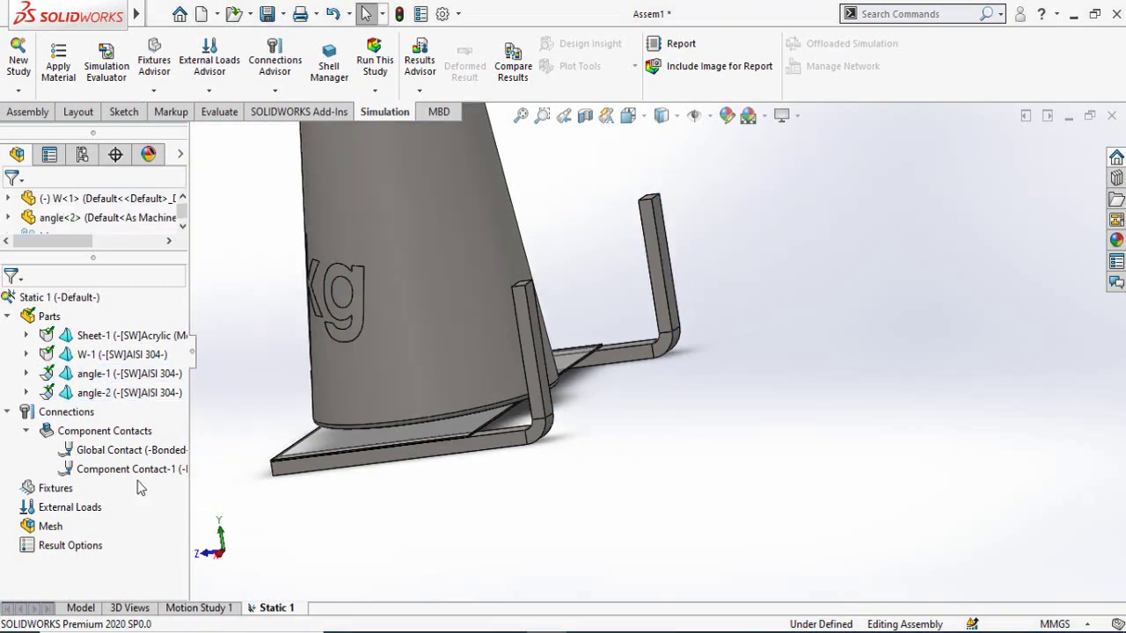
right_click(44, 490)
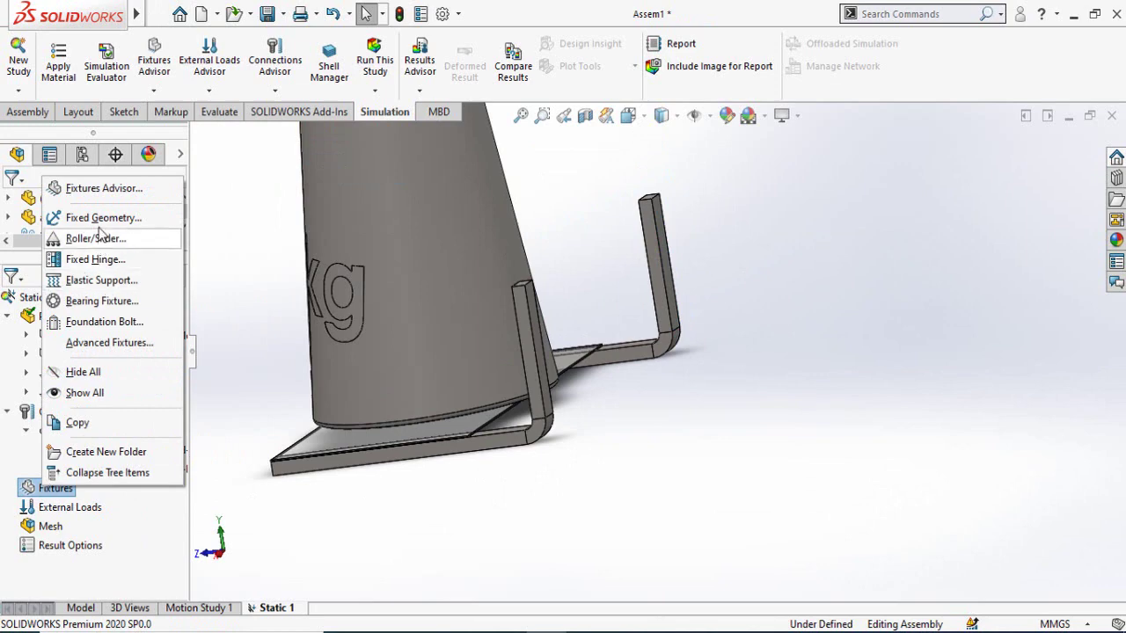
click(475, 550)
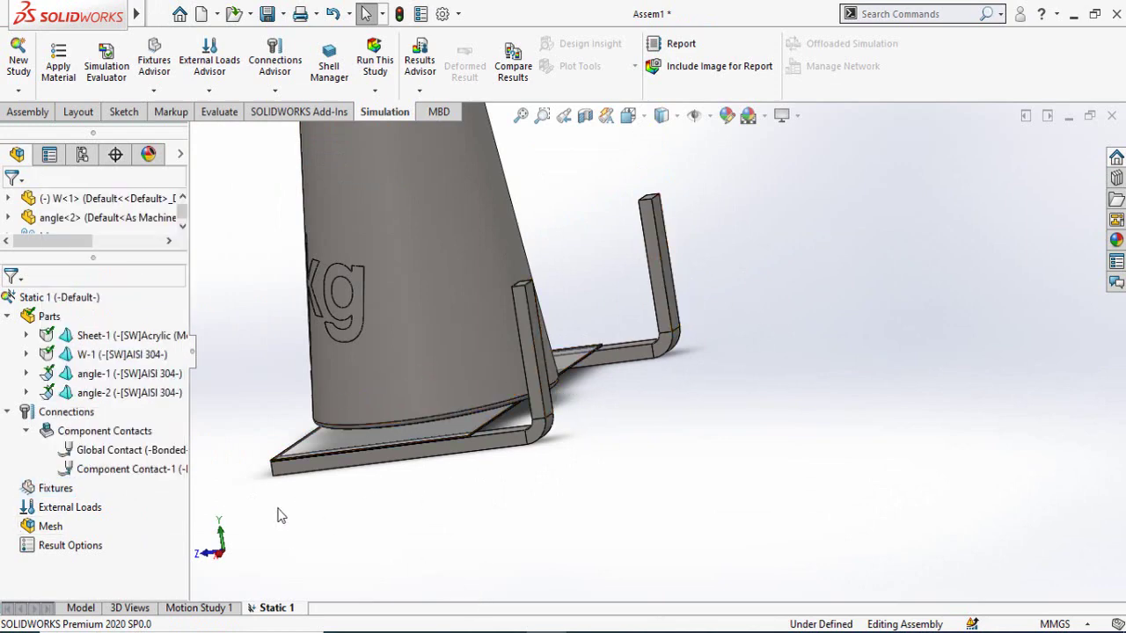
Apply a Fixed Geometry fixture to the outer vertical faces of both angles
right_click(26, 492)
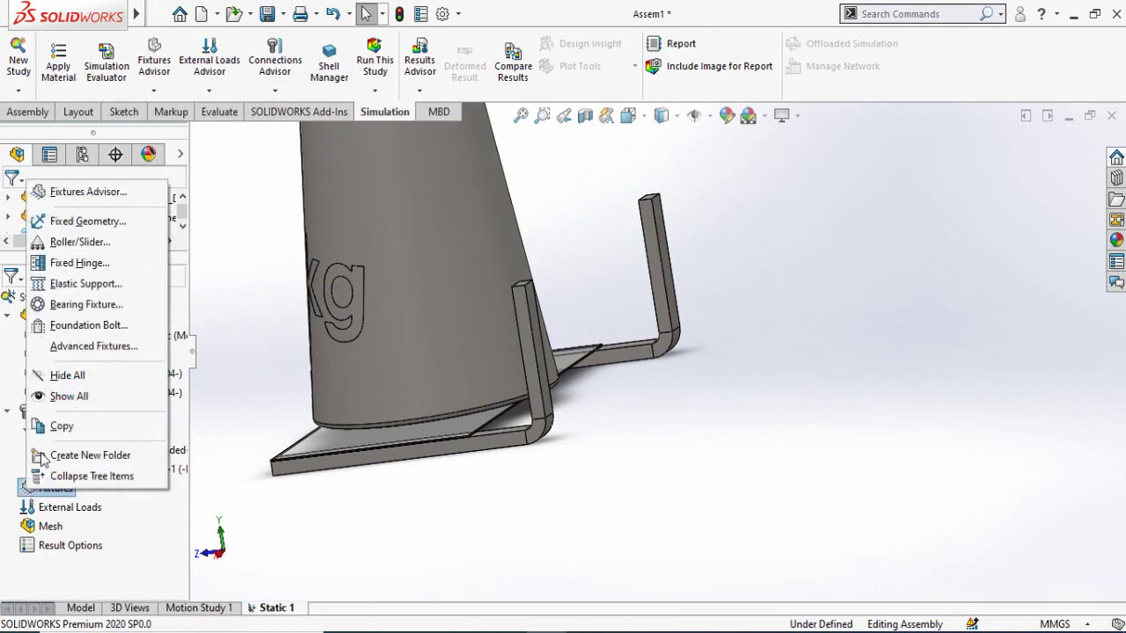
click(67, 222)
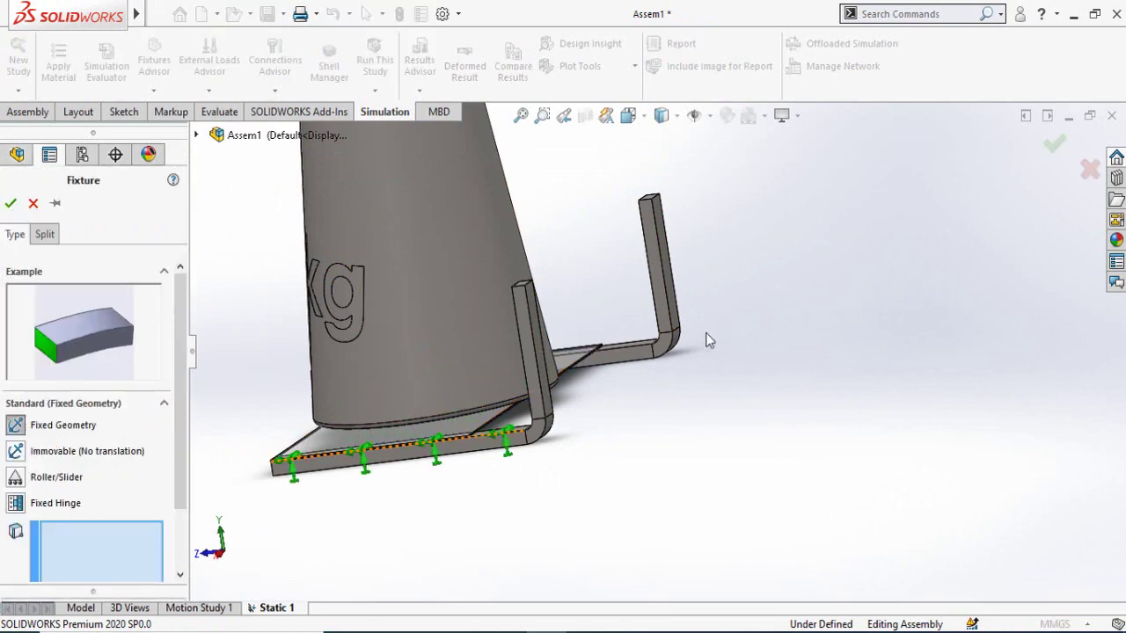
scroll(691, 304, down, 2)
click(651, 313)
click(455, 434)
click(457, 444)
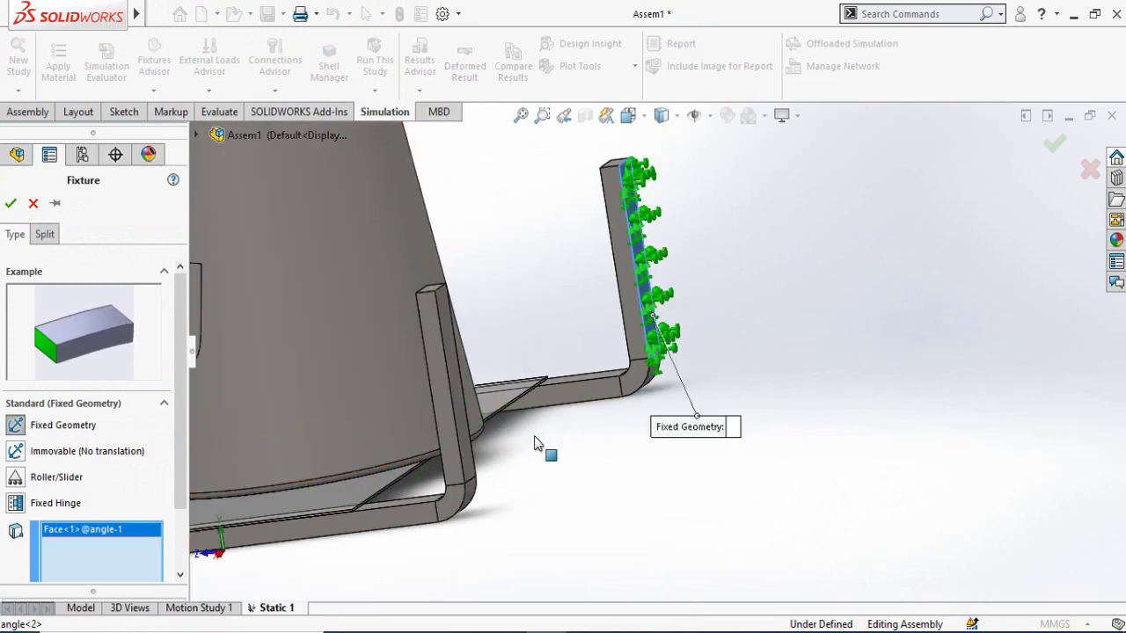
scroll(598, 452, up, 4)
middle_drag(455, 452, 383, 343)
middle_drag(592, 466, 545, 500)
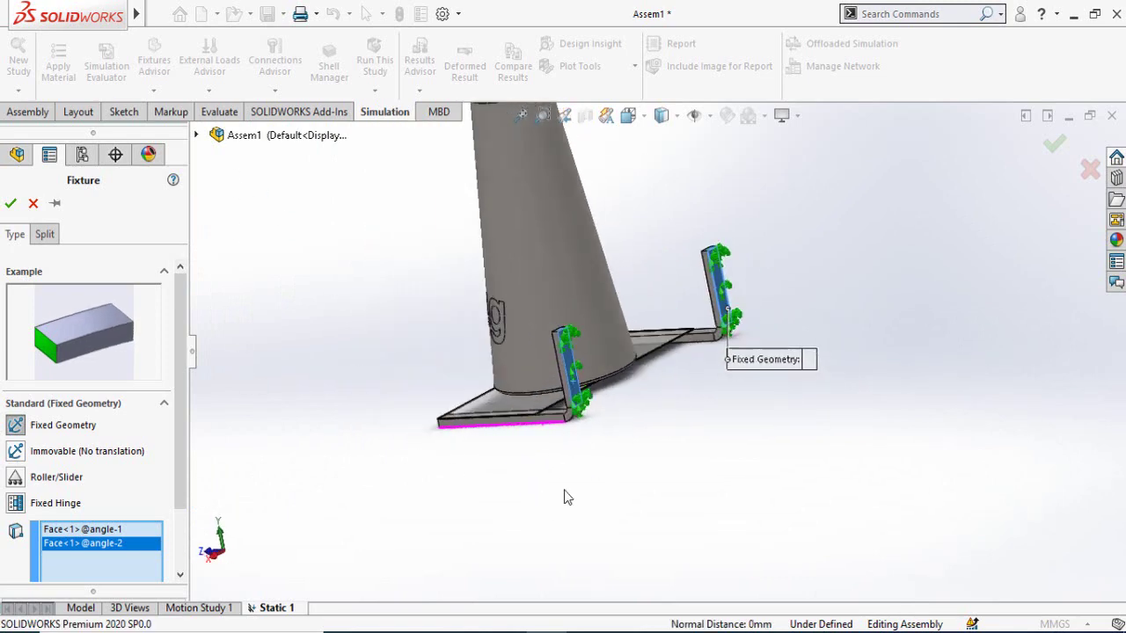
scroll(694, 291, down, 5)
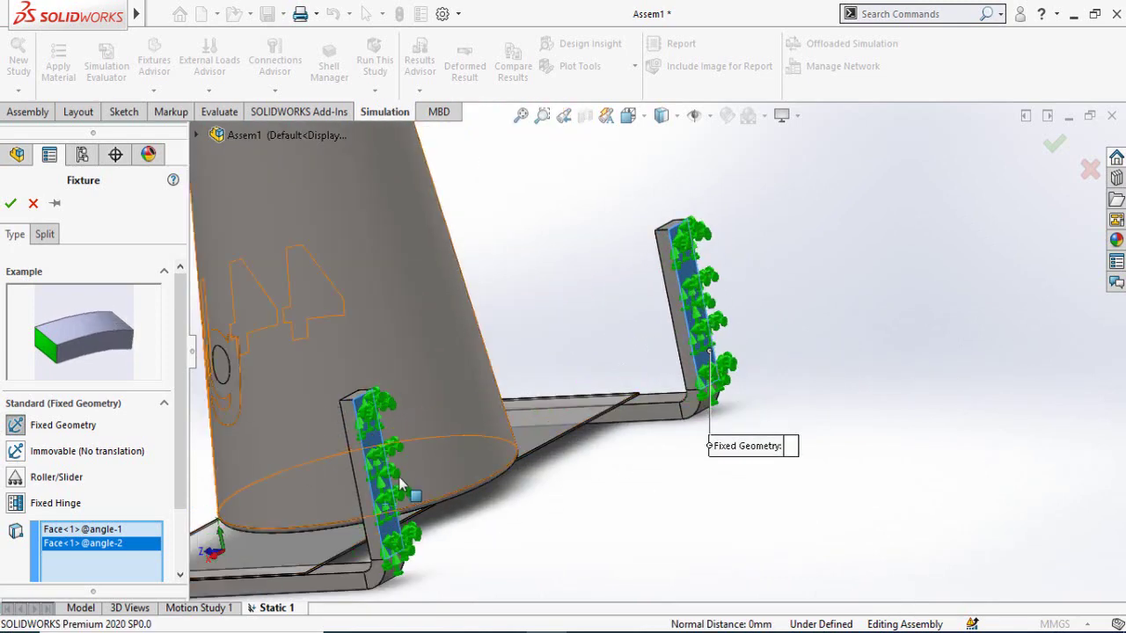
click(10, 203)
scroll(671, 460, up, 5)
middle_drag(604, 478, 615, 457)
scroll(478, 431, down, 3)
middle_drag(477, 431, 460, 397)
middle_drag(359, 400, 351, 448)
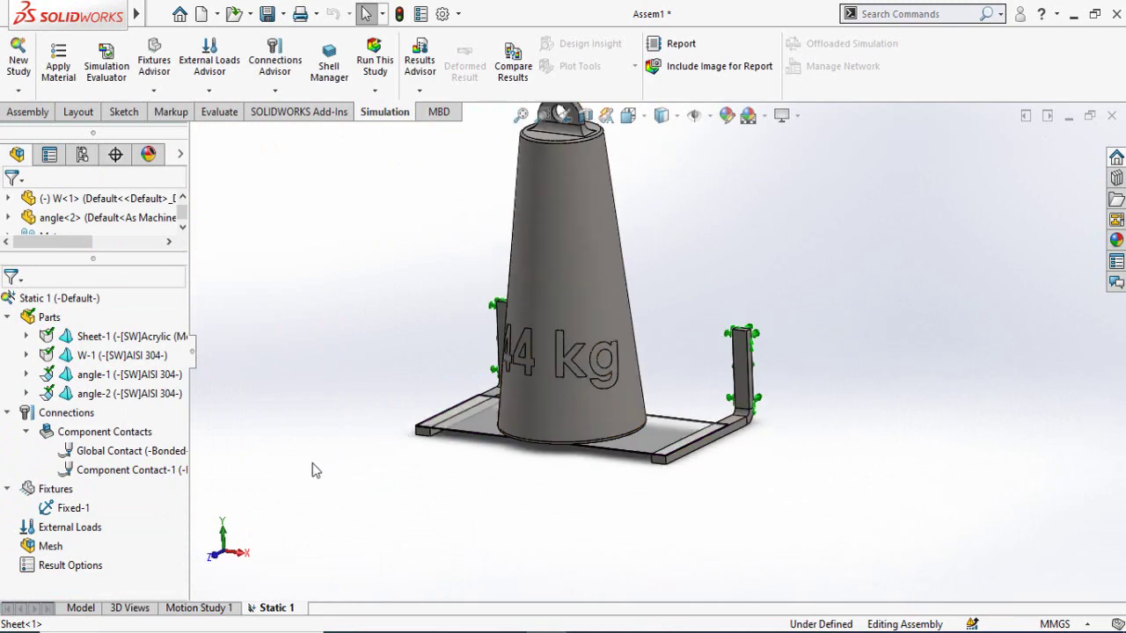
scroll(673, 513, up, 2)
middle_drag(627, 501, 627, 492)
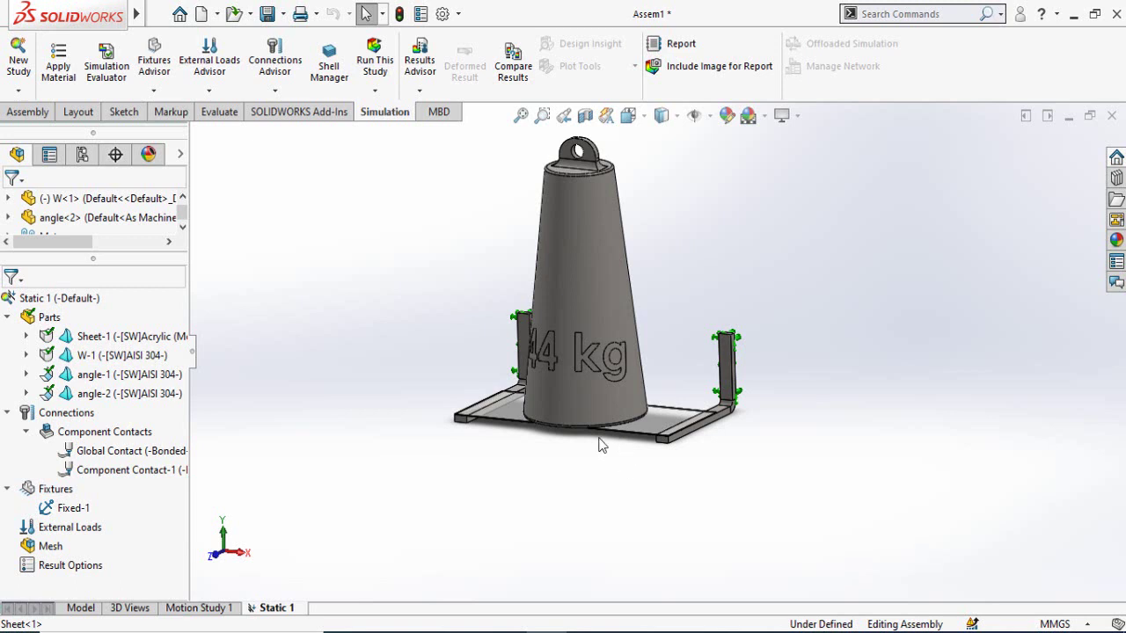
Start a gravity load for the study and clear its default assembly Top Plane reference
right_click(30, 528)
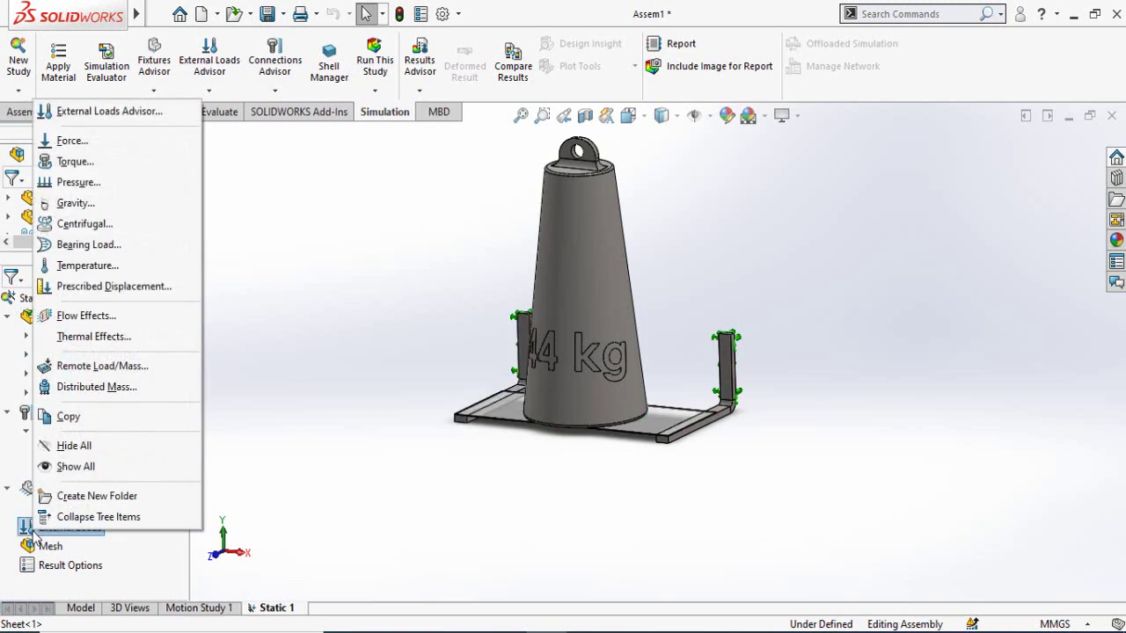
click(75, 204)
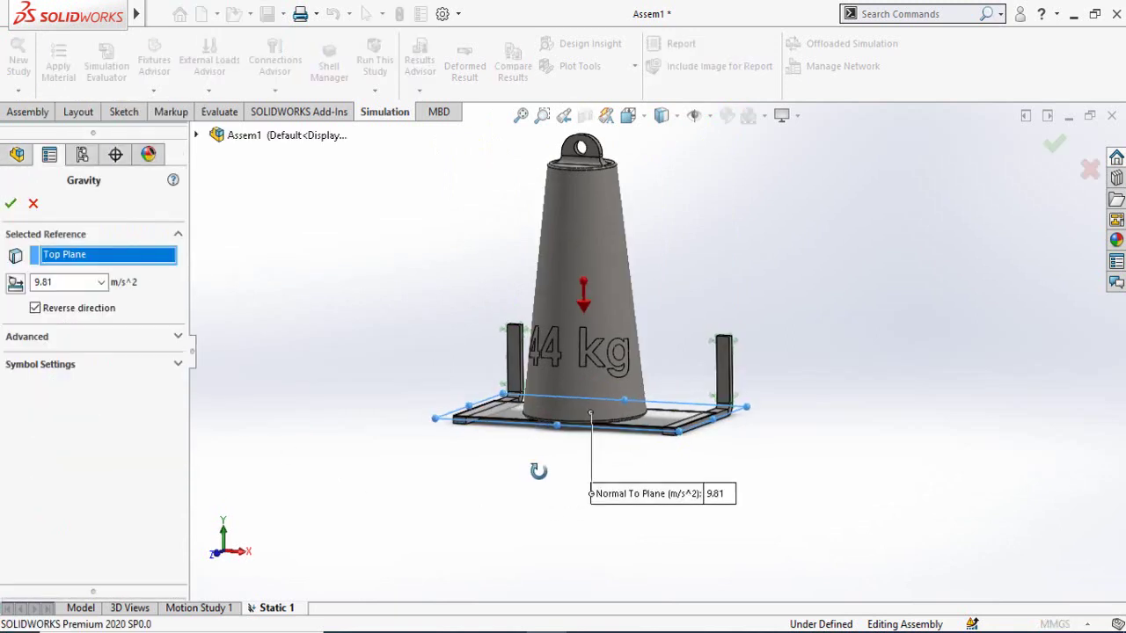
scroll(585, 376, down, 2)
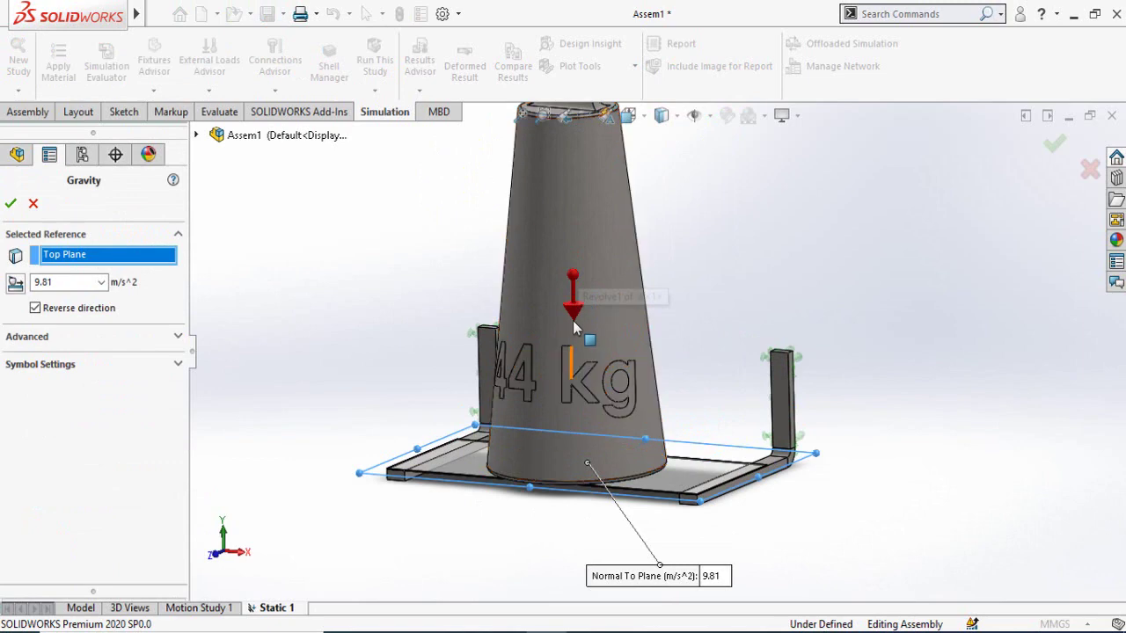
key(f)
right_click(105, 266)
click(143, 270)
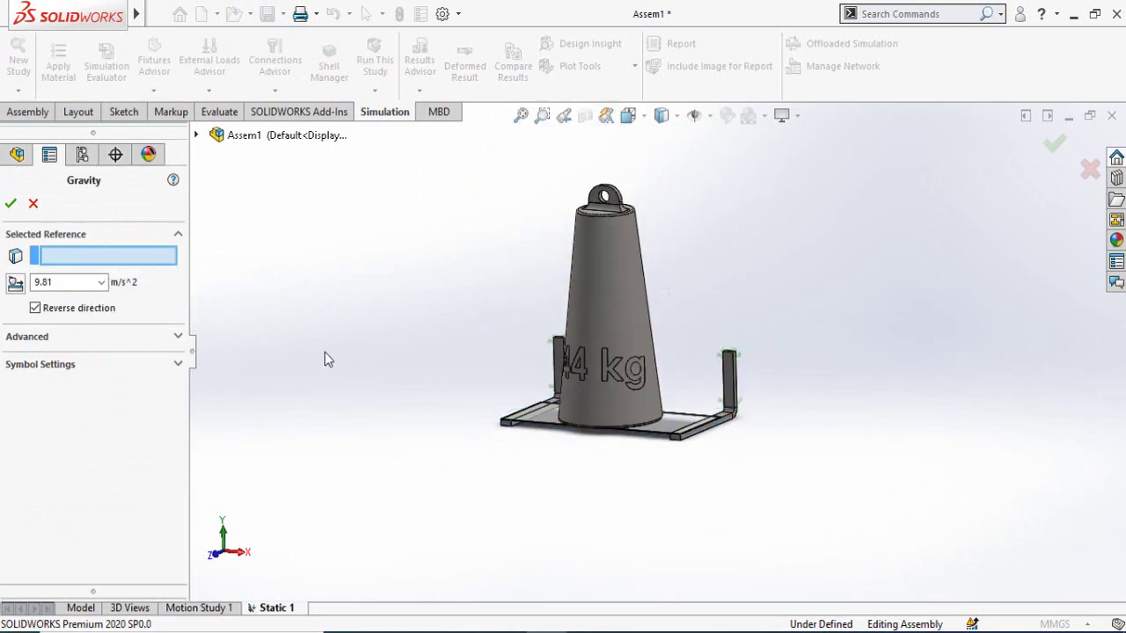
Apply 9.81 m/s^2 gravity normal to the acrylic sheet's own Top Plane, with the direction reversed to point downward
scroll(380, 277, down, 2)
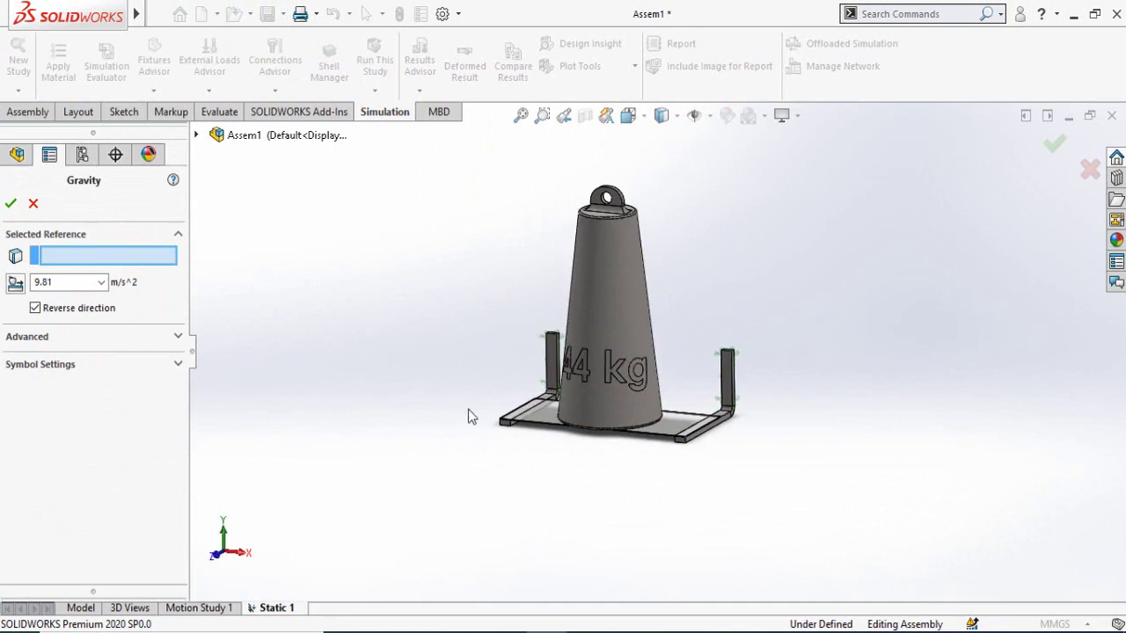
scroll(264, 316, down, 2)
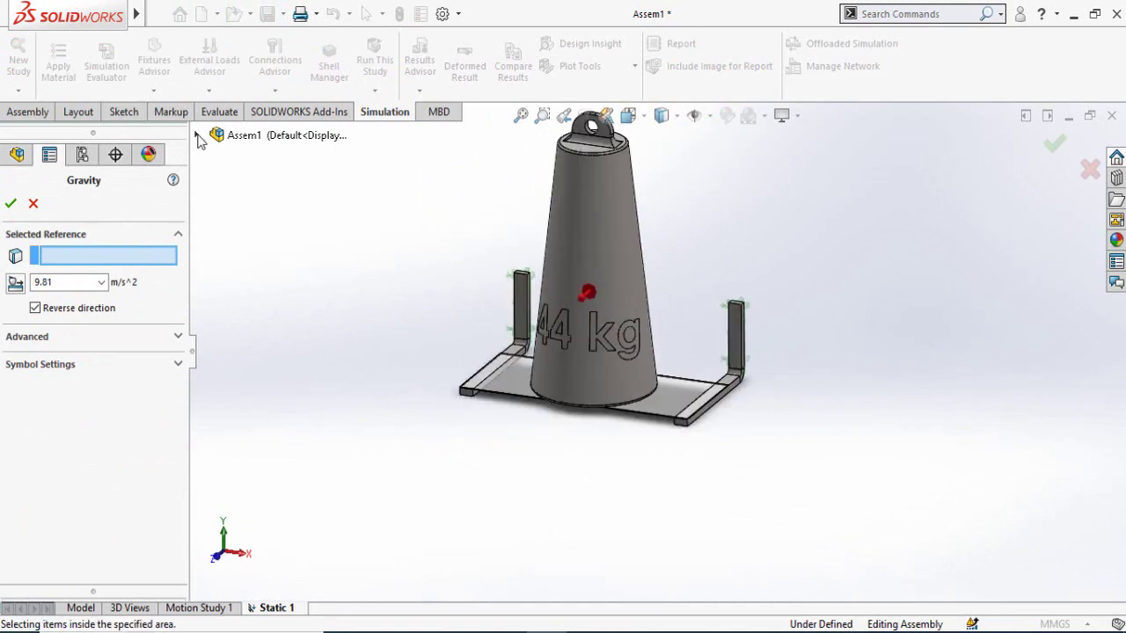
click(198, 136)
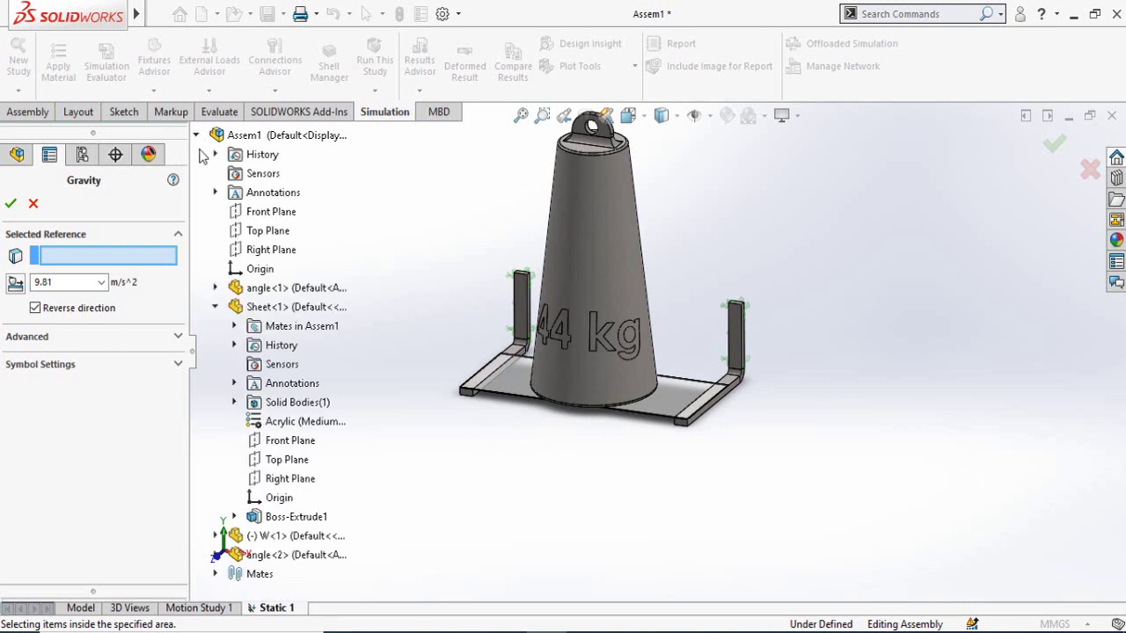
click(277, 460)
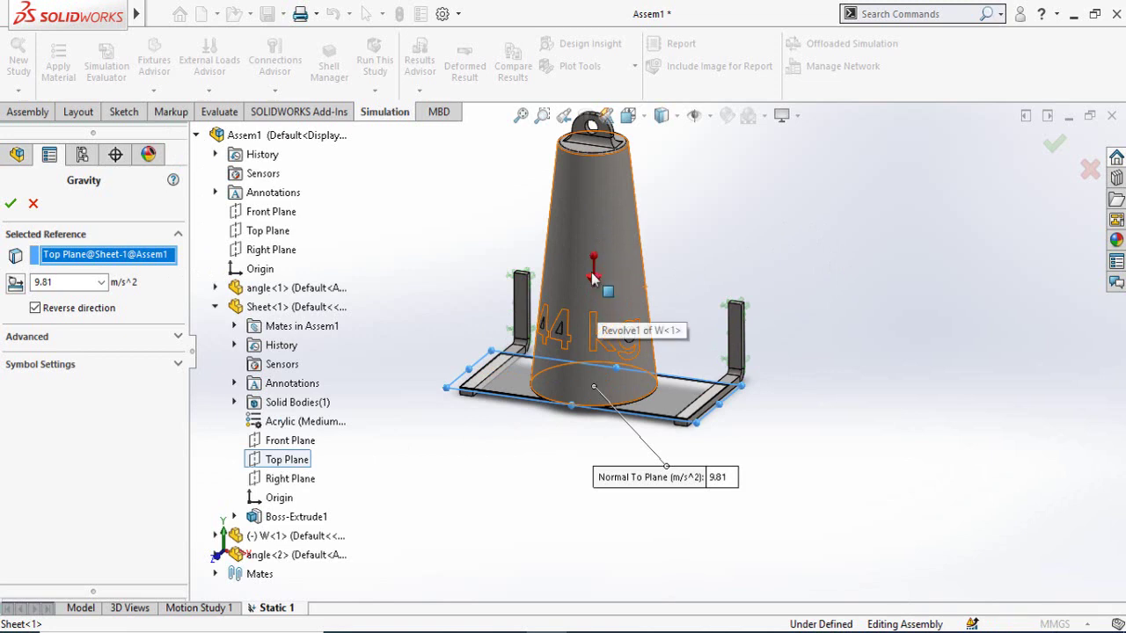
click(35, 308)
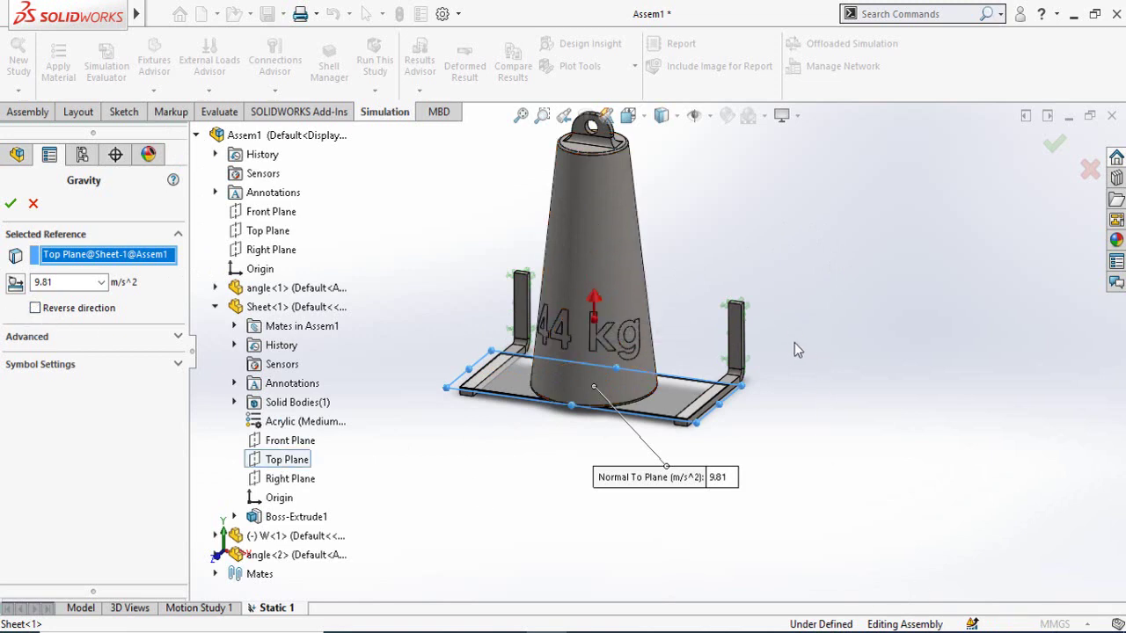
scroll(659, 332, down, 3)
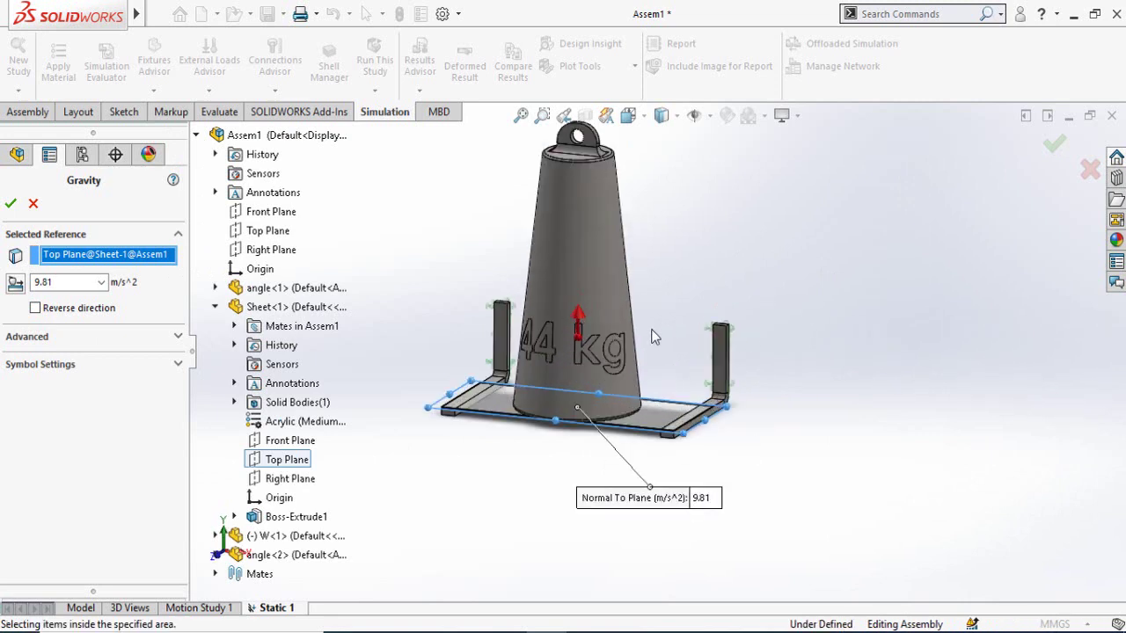
click(35, 309)
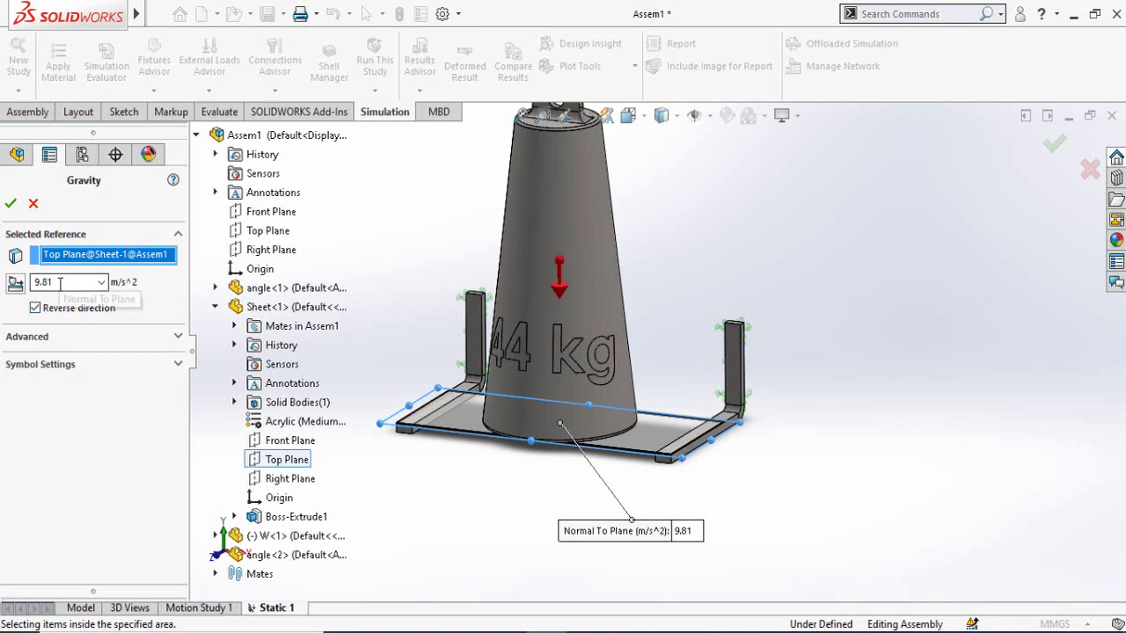
click(9, 205)
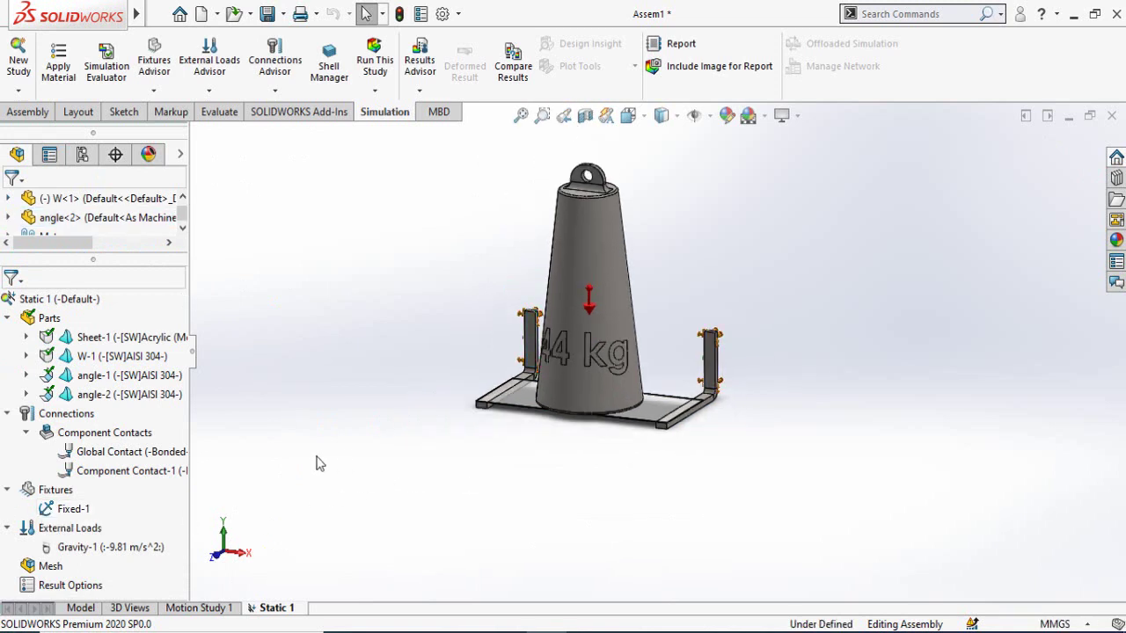
Mesh the assembly with the density about midway between coarse and fine, keeping the distorted elements check on
right_click(34, 573)
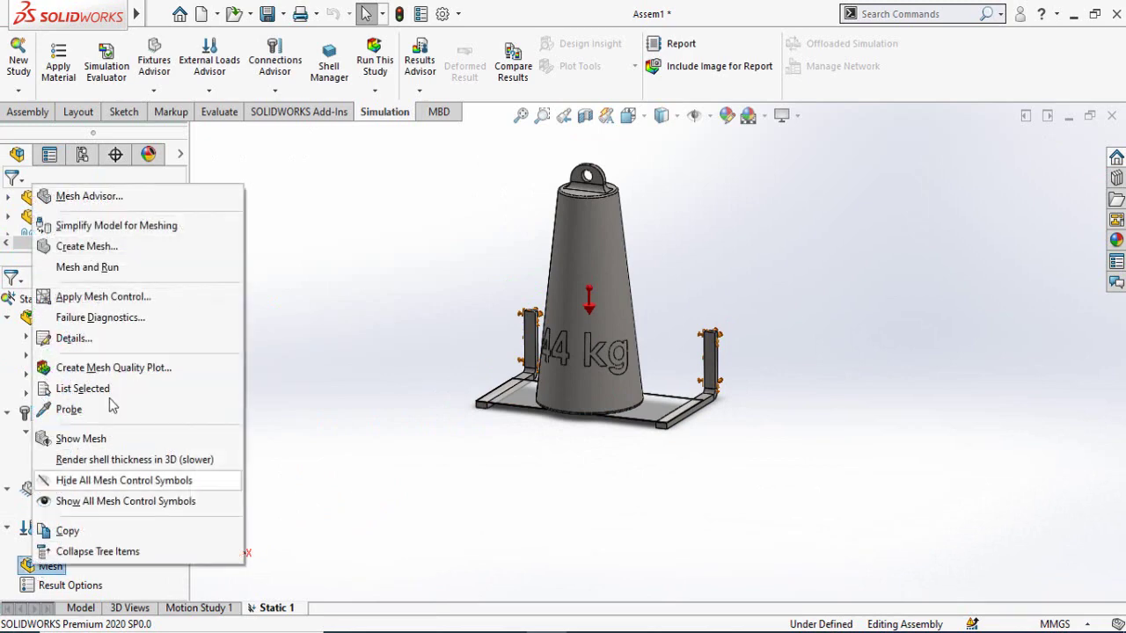
click(88, 247)
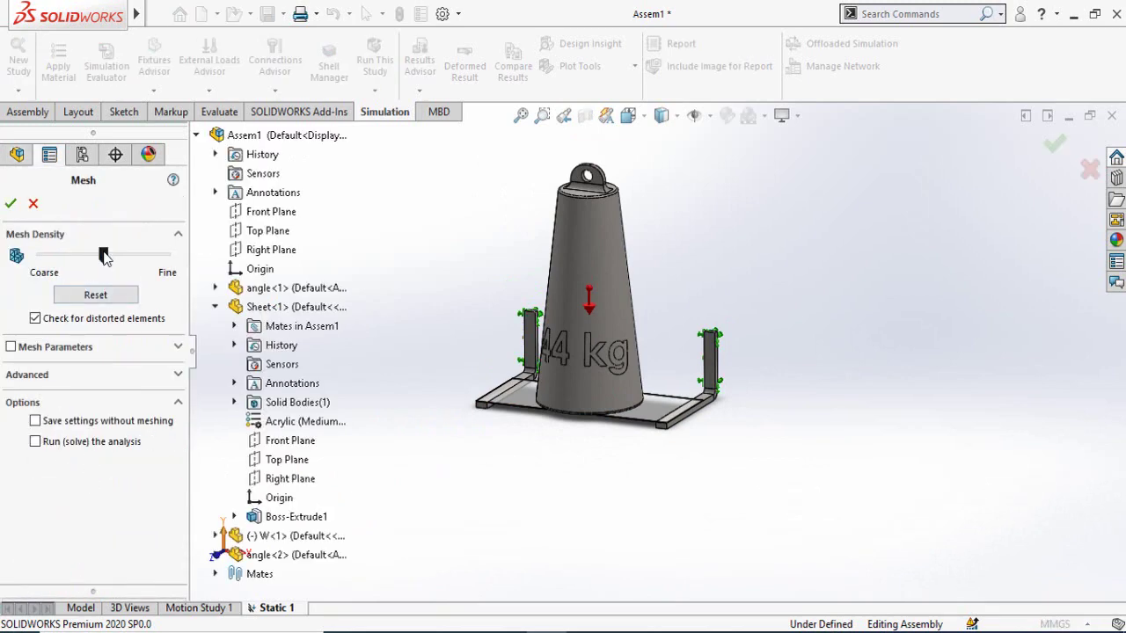
drag(104, 255, 161, 275)
drag(160, 271, 99, 268)
click(10, 204)
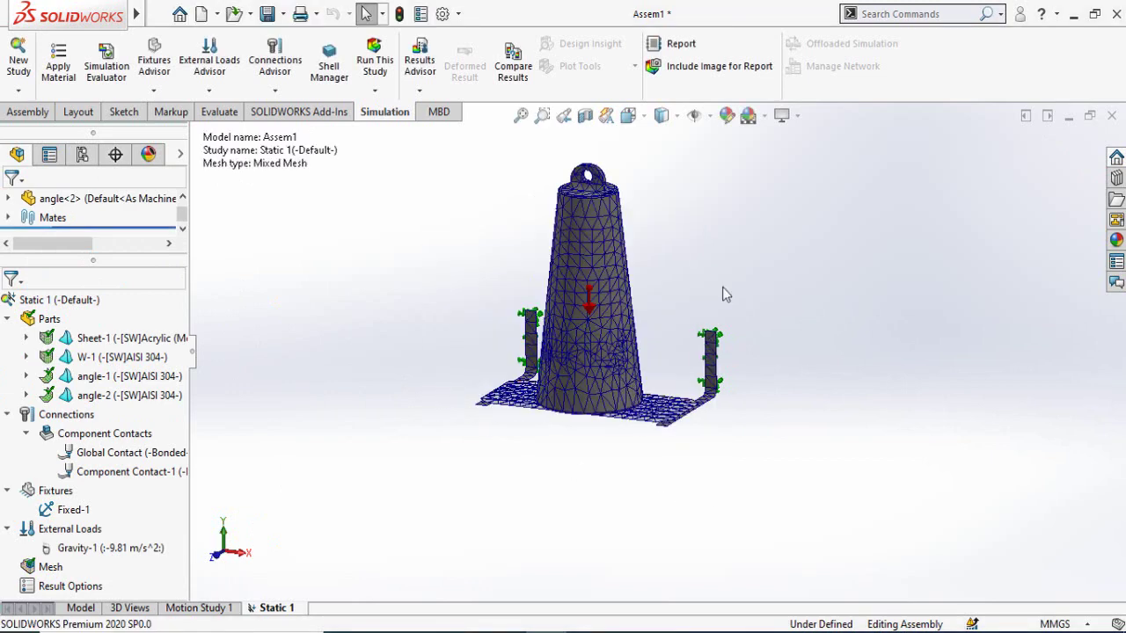
scroll(767, 333, up, 2)
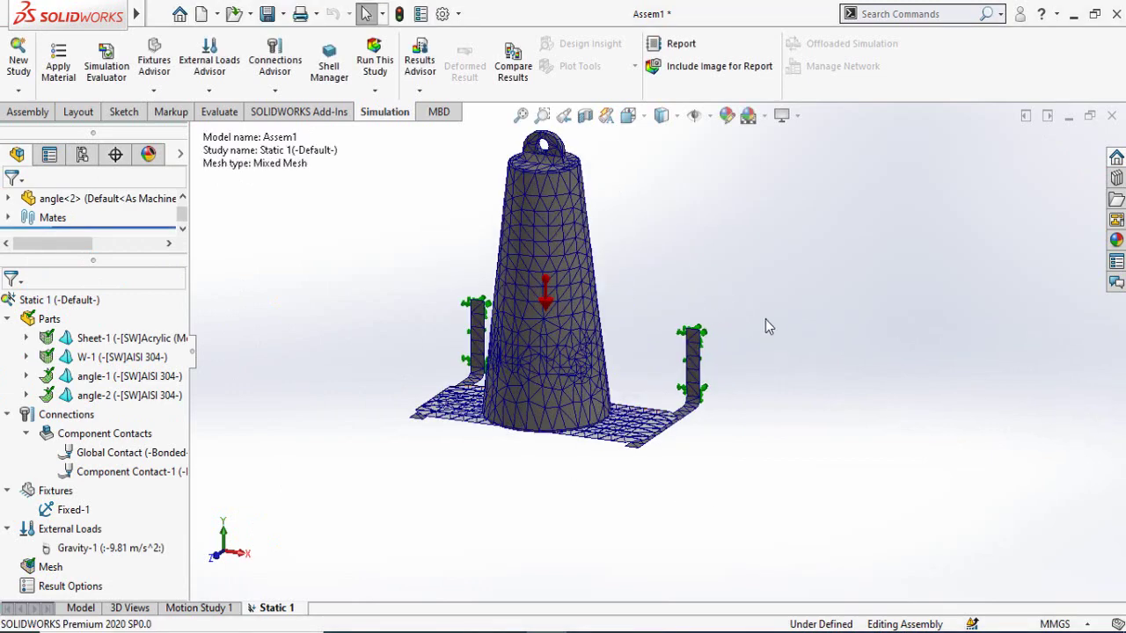
Run the static study with the Large Displacement option and inspect the von Mises stress on the sheet and angles
click(378, 66)
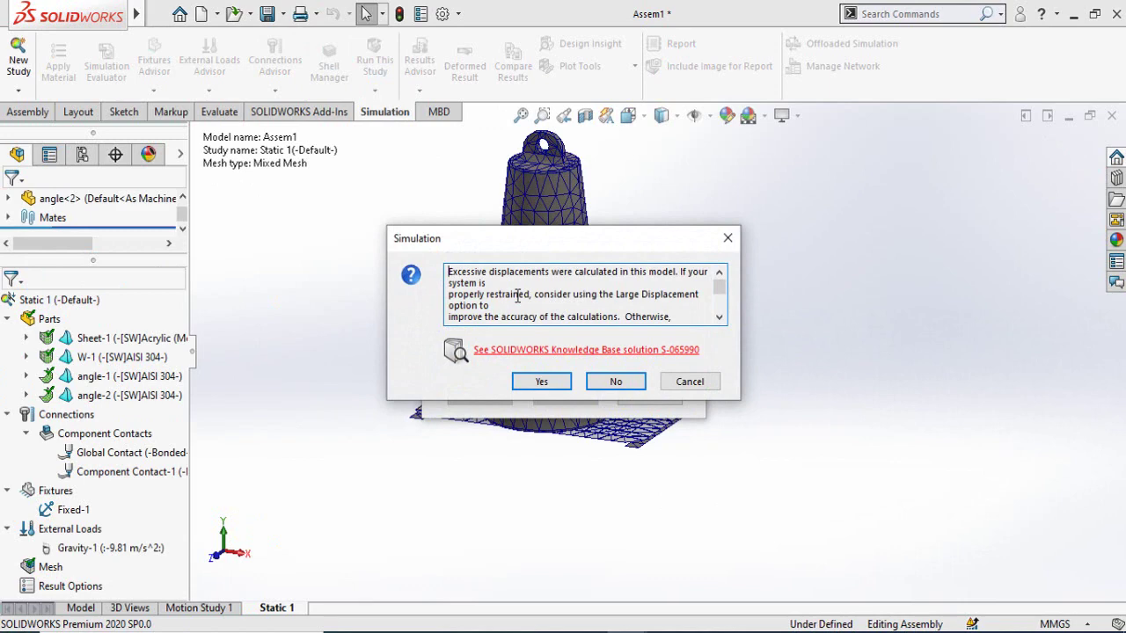
click(529, 388)
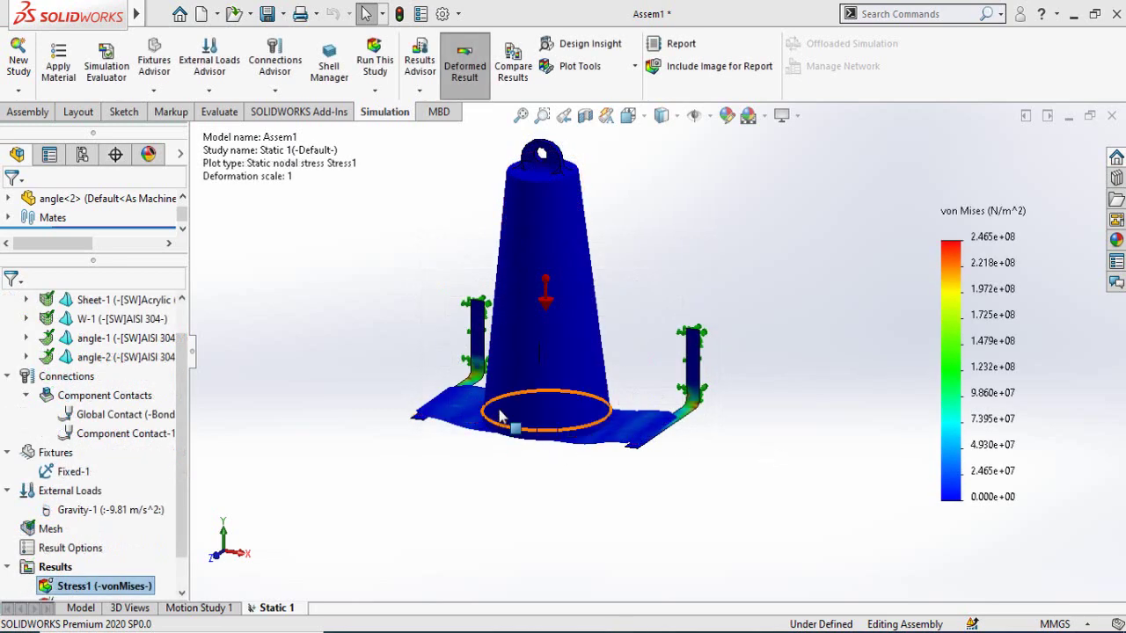
scroll(514, 483, down, 5)
middle_drag(511, 433, 440, 522)
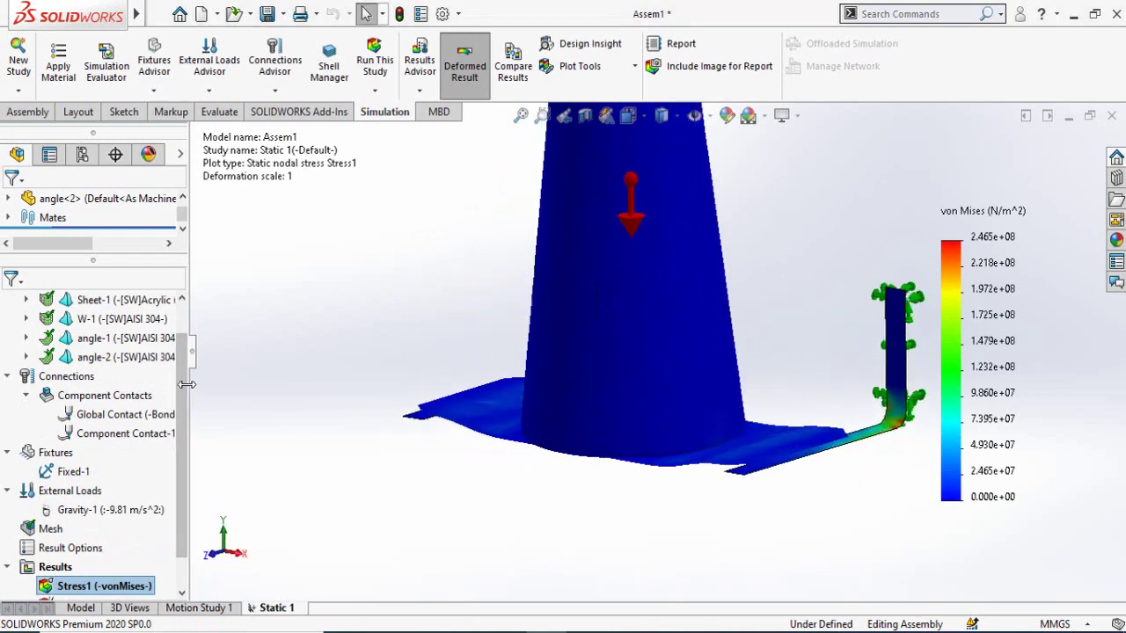
Show the resultant displacement plot and view the sheet's sag from the front and at an angle
scroll(175, 431, down, 2)
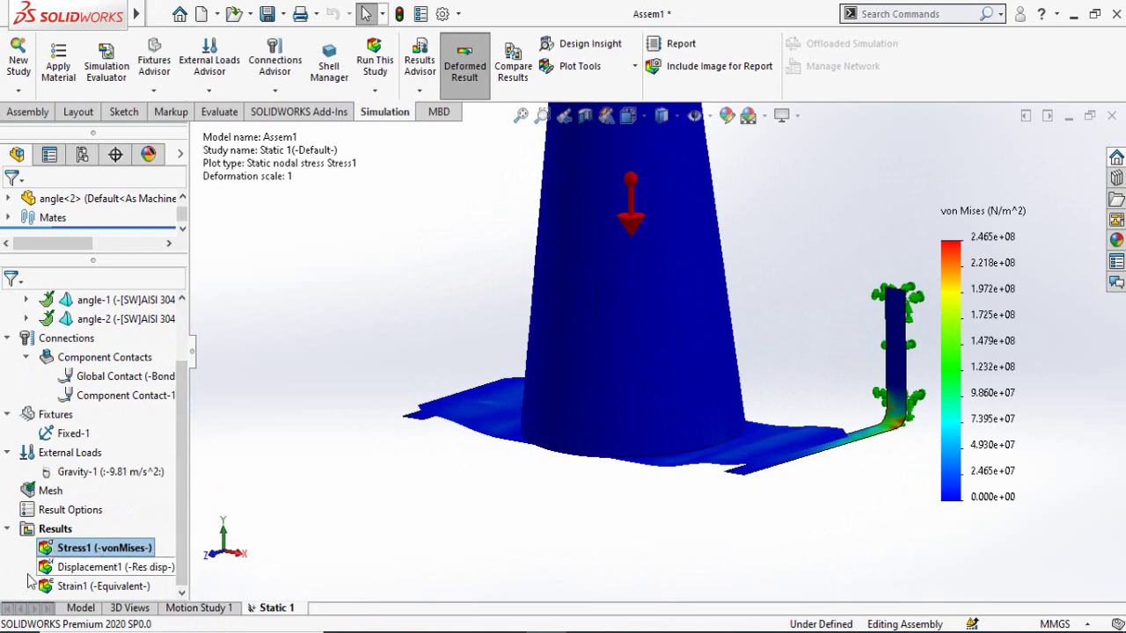
double_click(88, 567)
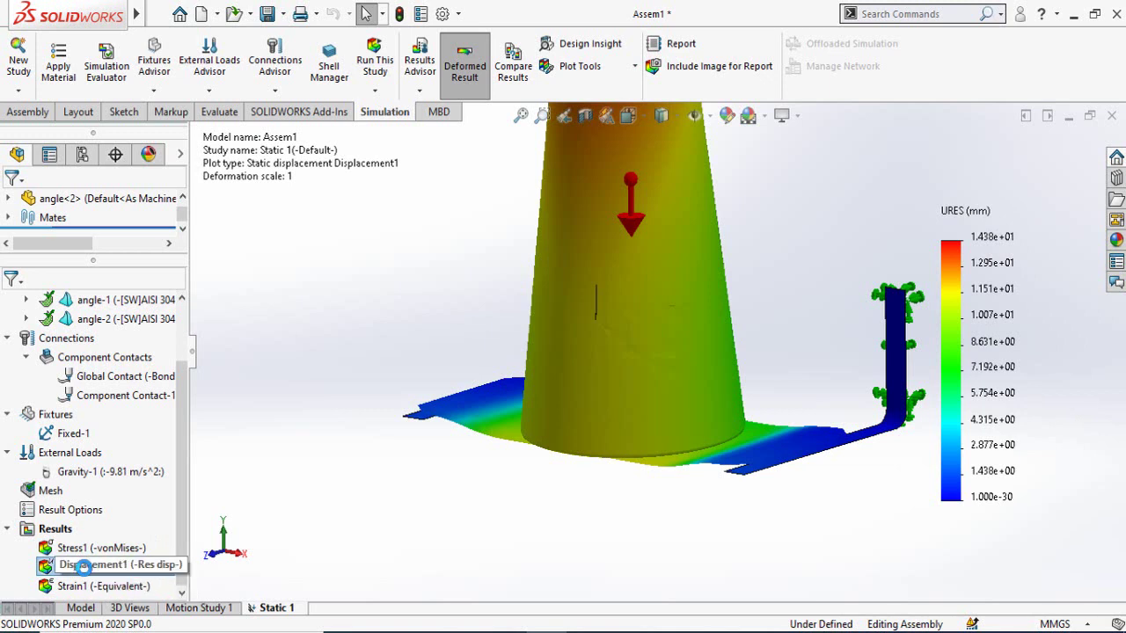
middle_drag(476, 510, 271, 284)
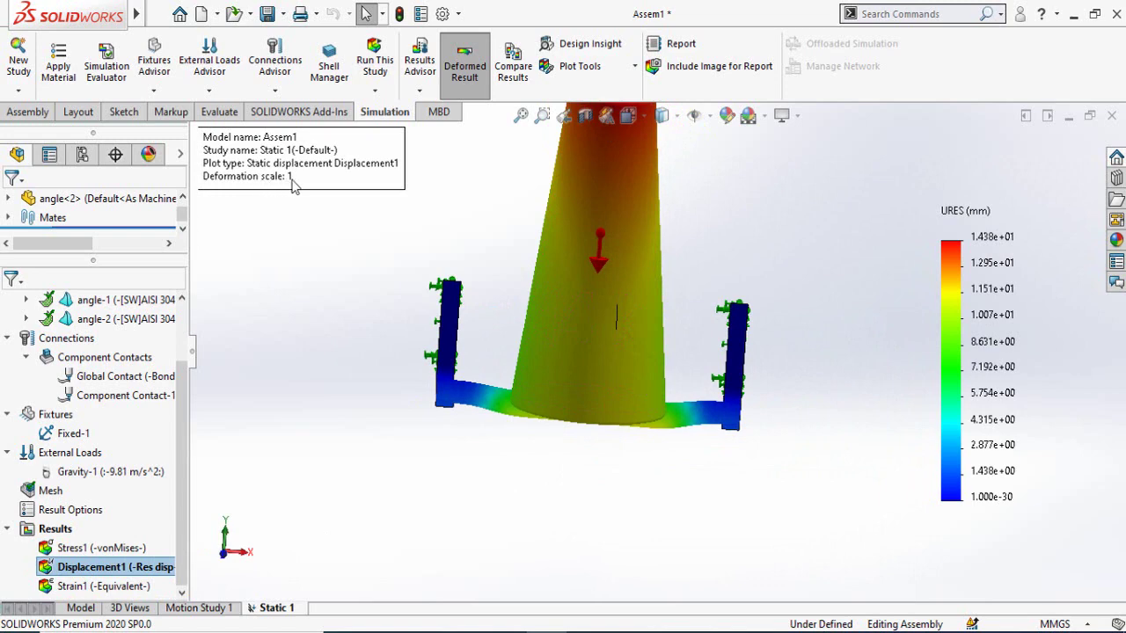
middle_drag(532, 435, 593, 436)
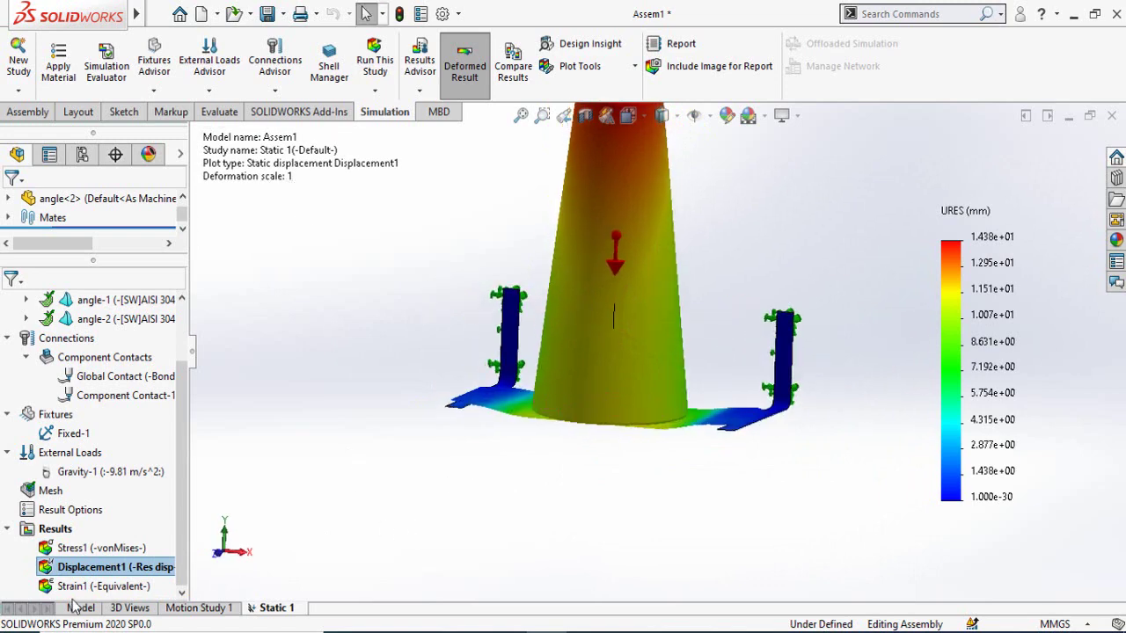
Animate the displacement result, view the sheet's deflection from the front, and close the animation
right_click(85, 566)
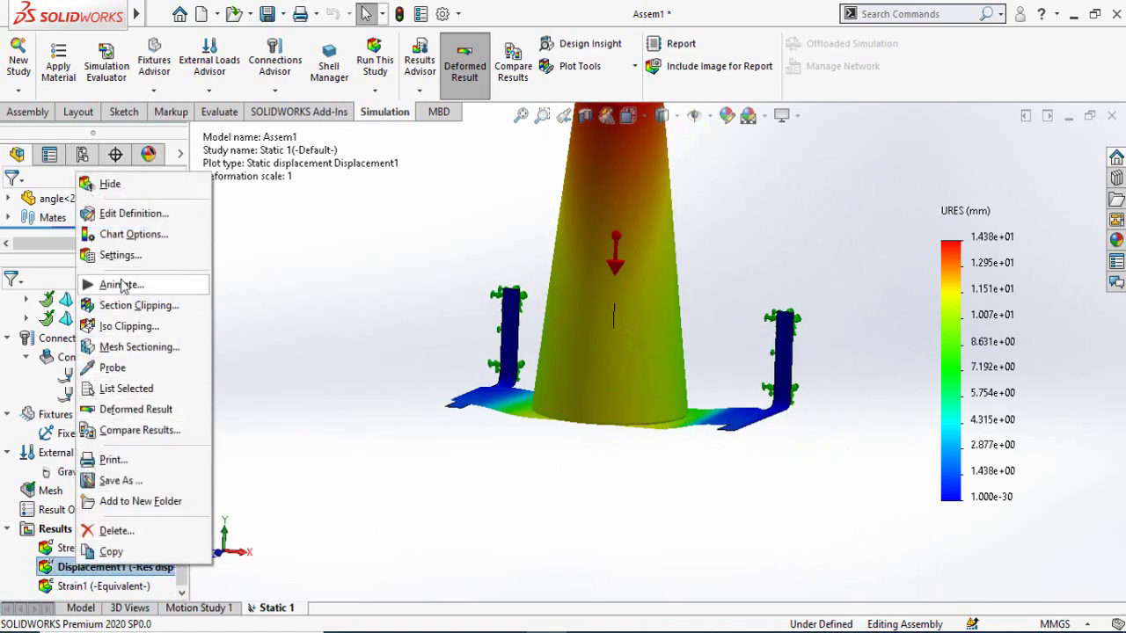
click(122, 285)
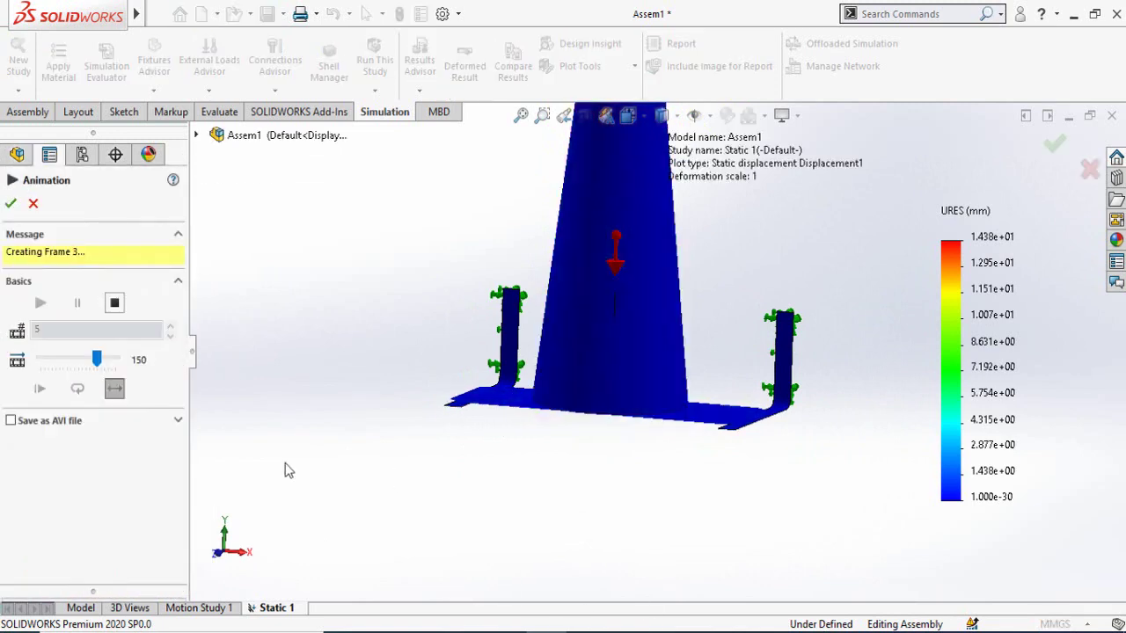
middle_drag(620, 402, 517, 490)
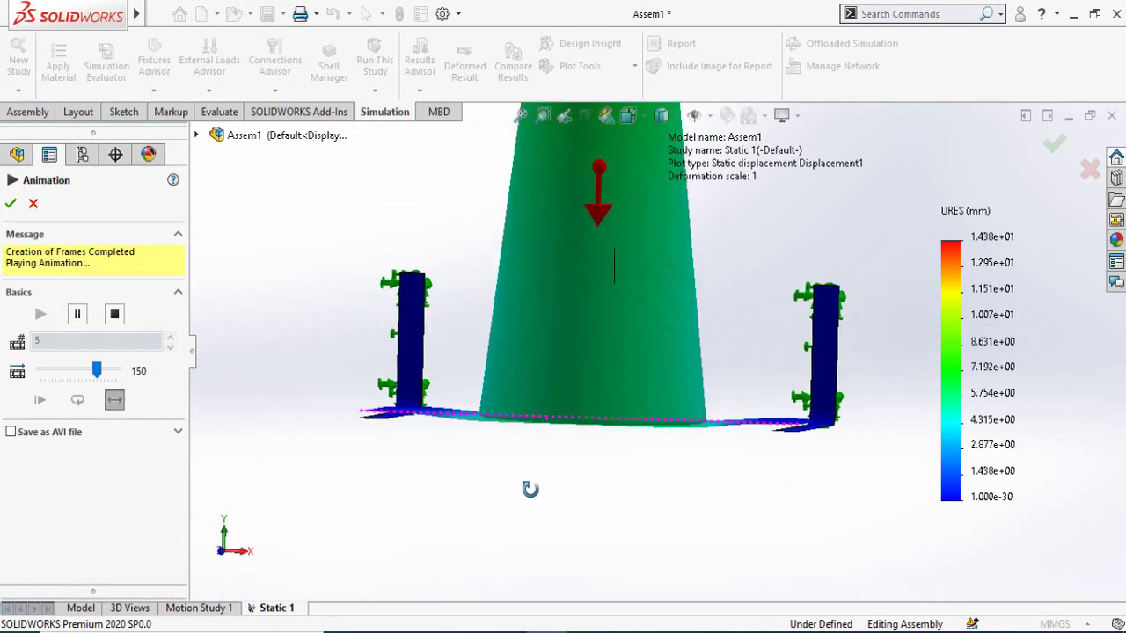
key(Escape)
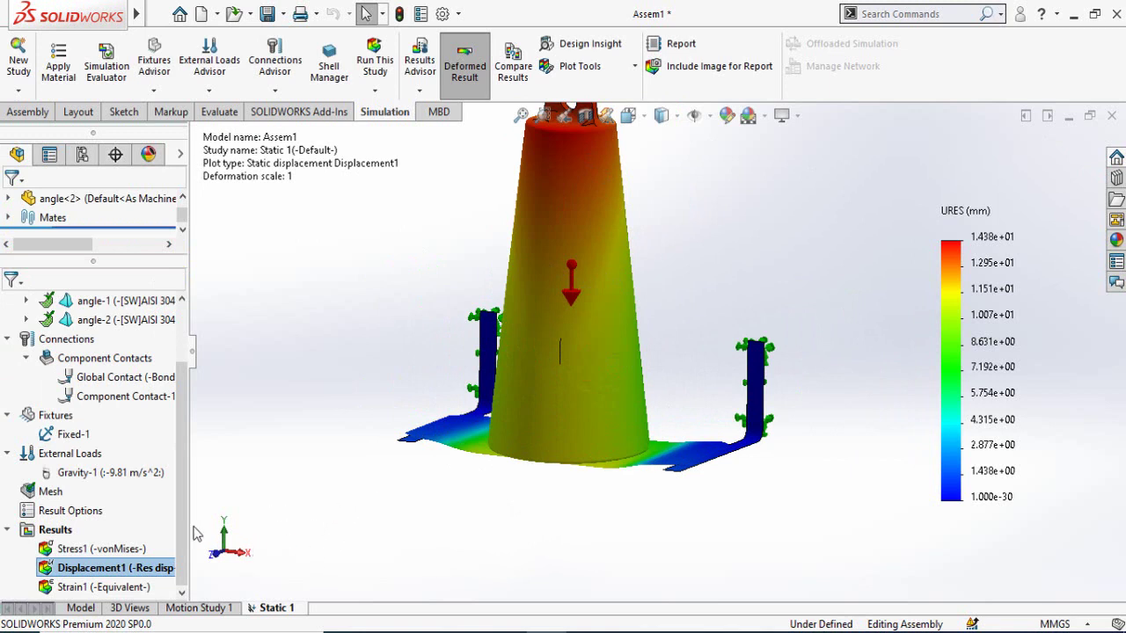
Create a factor of safety distribution plot for all bodies with the Automatic criterion and a multiplication factor of 1
right_click(39, 536)
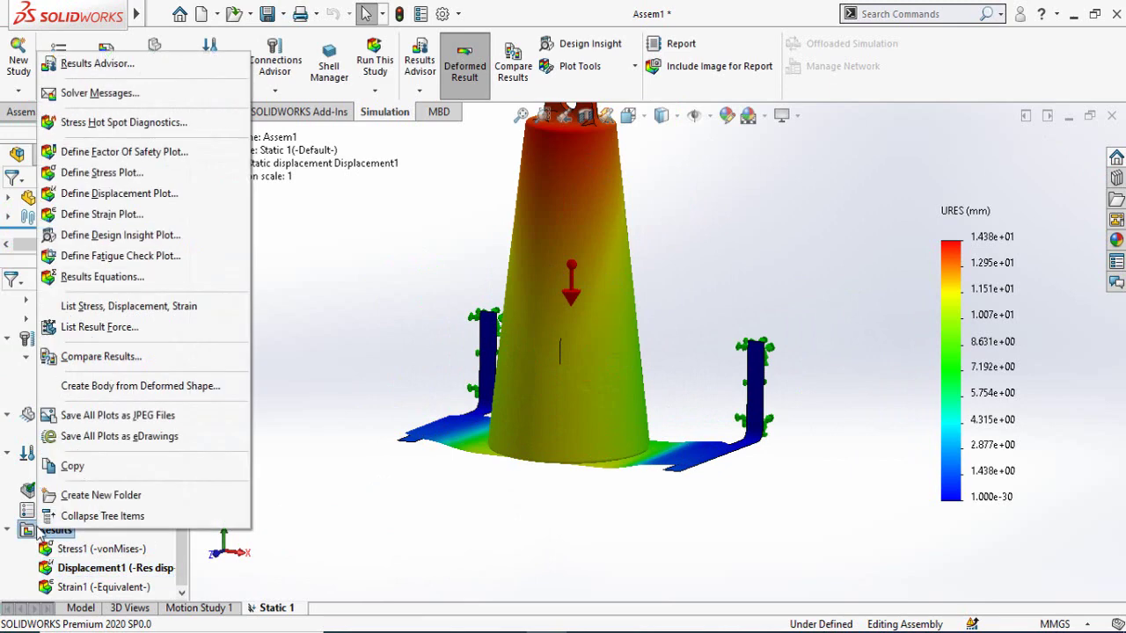
click(92, 153)
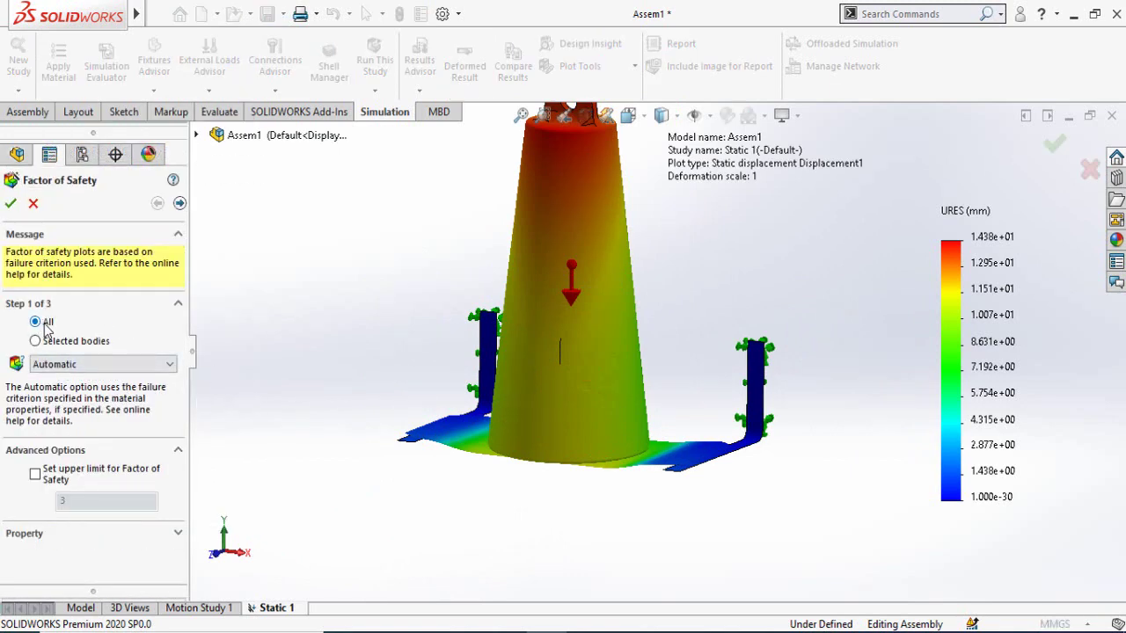
click(179, 204)
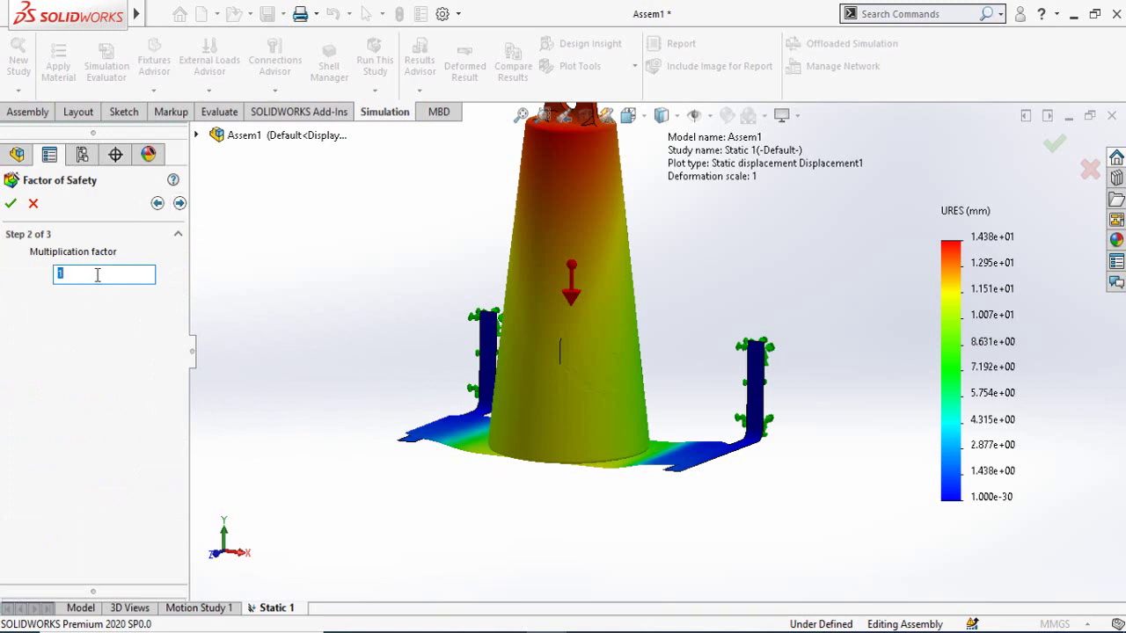
click(180, 203)
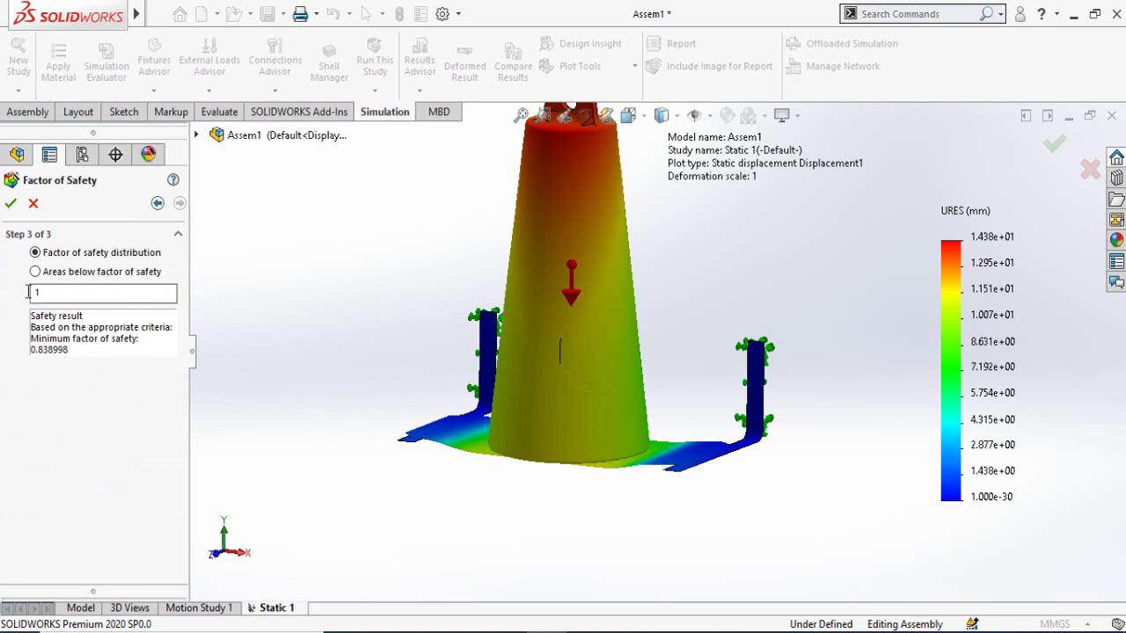
click(11, 204)
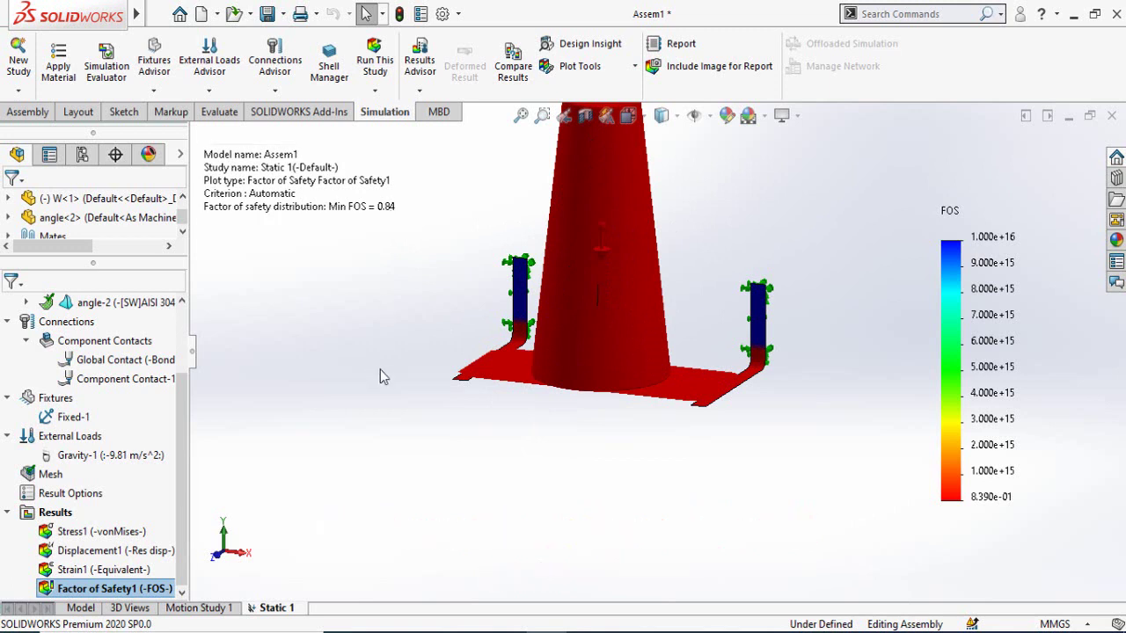
Examine the factor of safety plot on the angles, the weight and both sides of the acrylic sheet
scroll(530, 397, up, 2)
scroll(604, 356, down, 5)
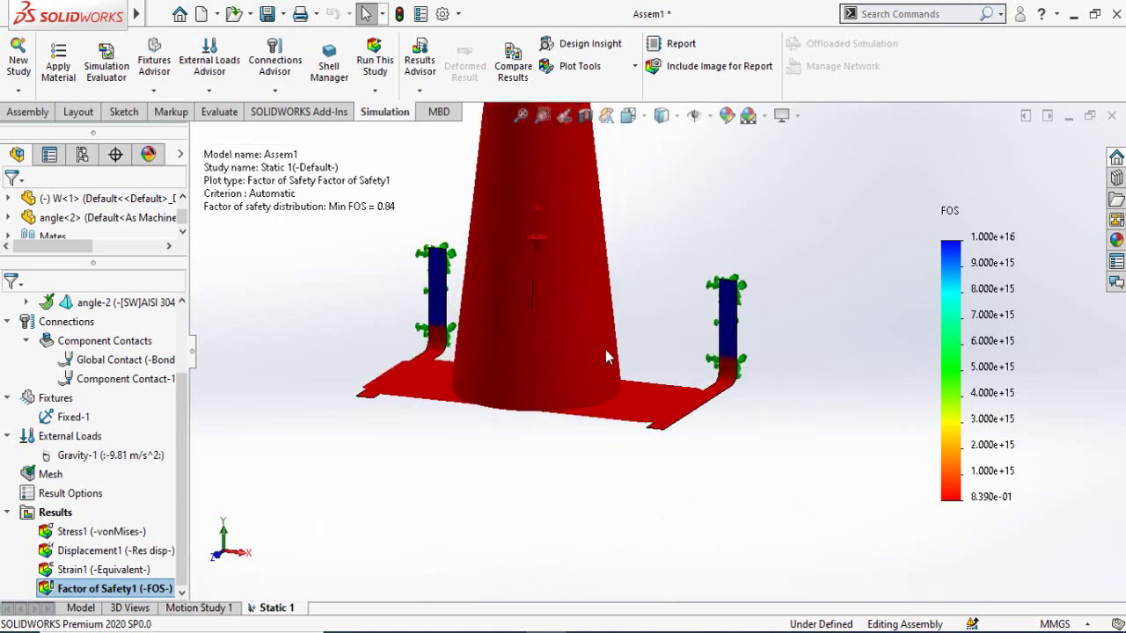
scroll(457, 264, up, 3)
scroll(400, 209, down, 3)
scroll(454, 324, up, 4)
scroll(702, 423, down, 5)
middle_drag(695, 457, 814, 345)
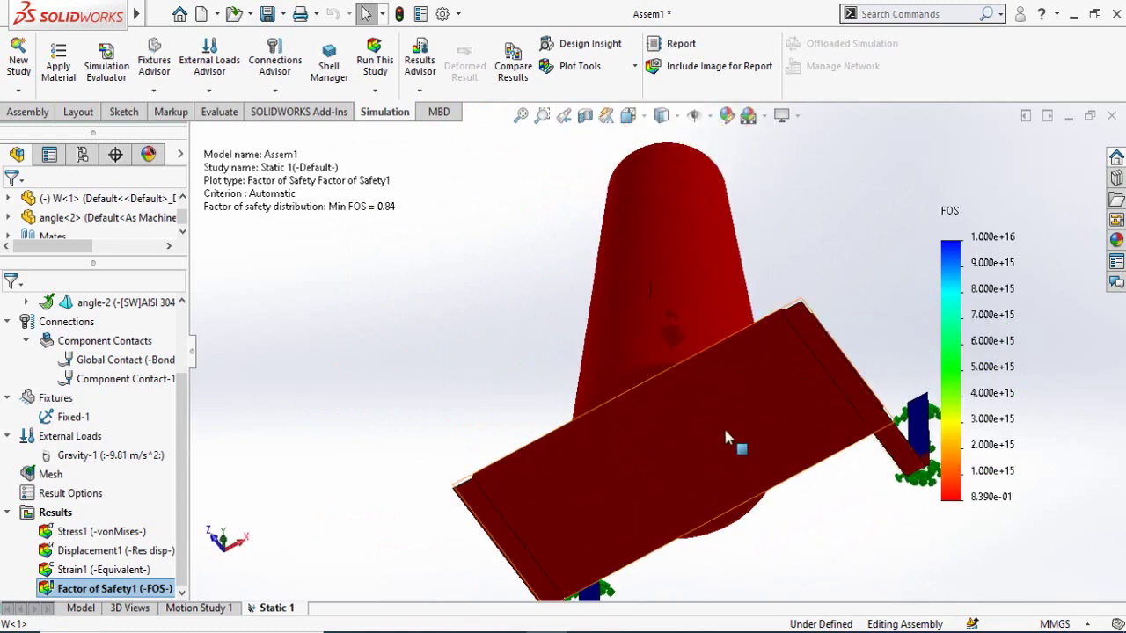
middle_drag(594, 525, 547, 364)
click(556, 356)
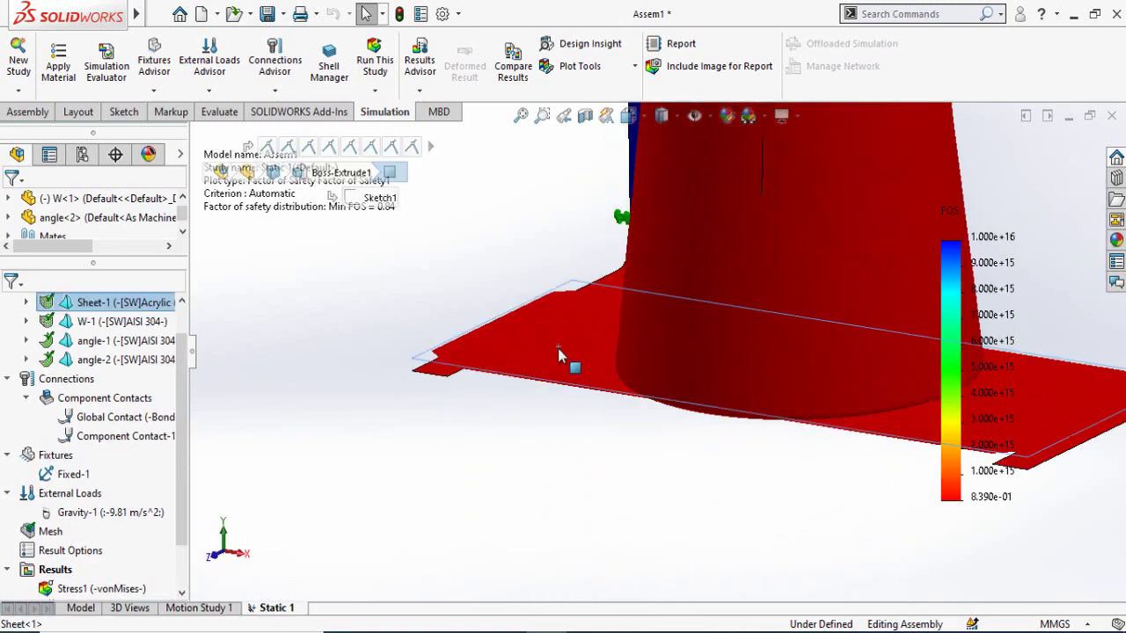
Open the acrylic sheet part from the assembly in its own window
click(532, 476)
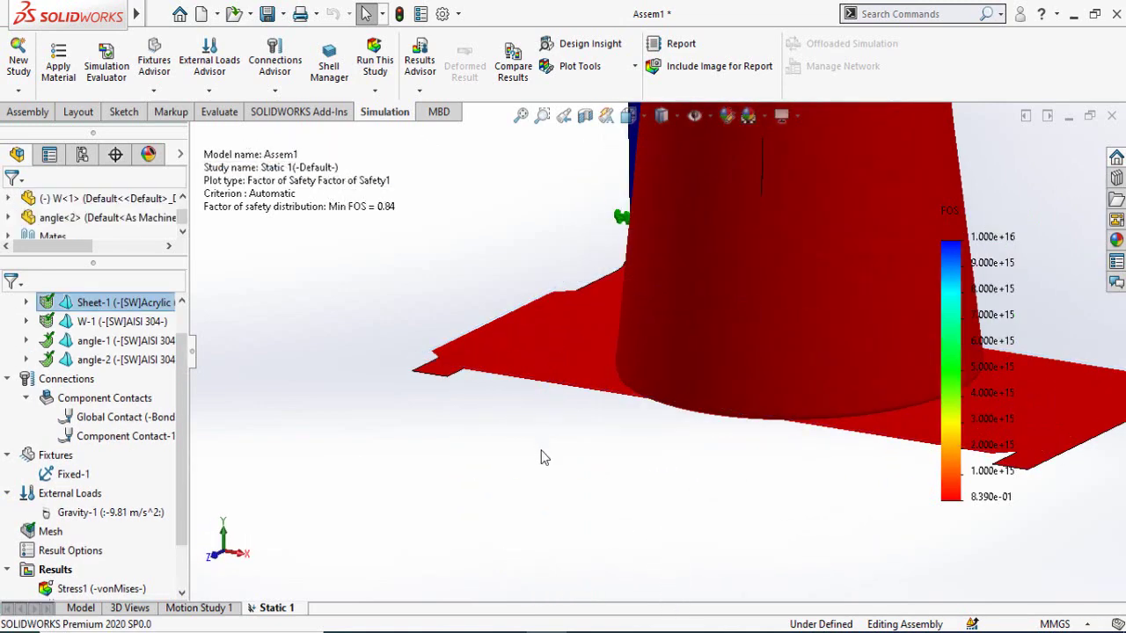
click(556, 347)
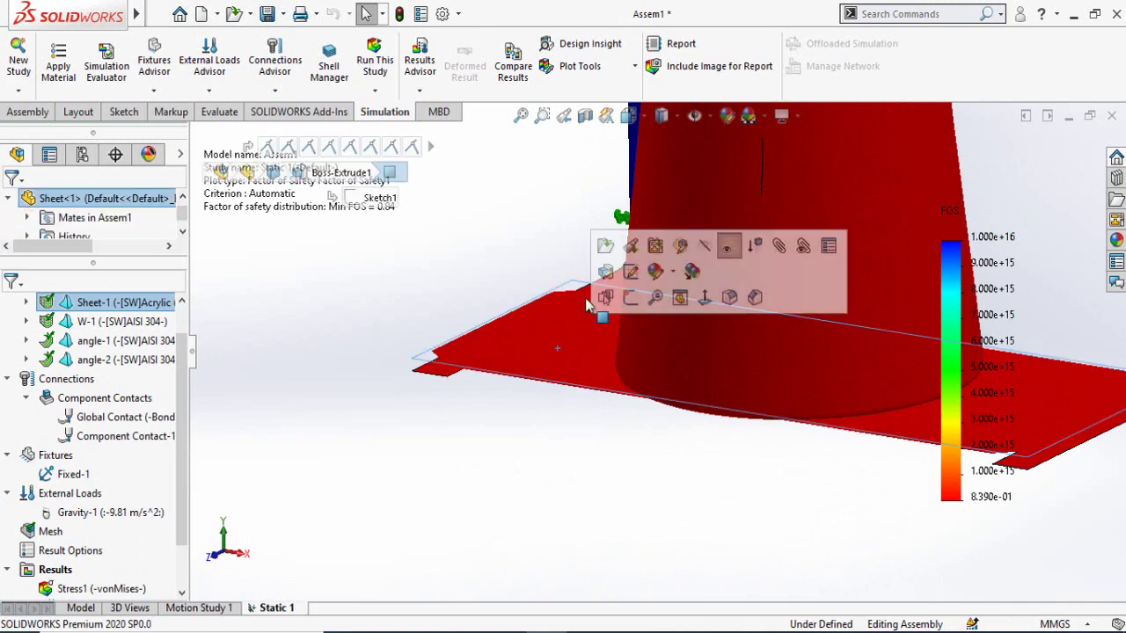
click(605, 246)
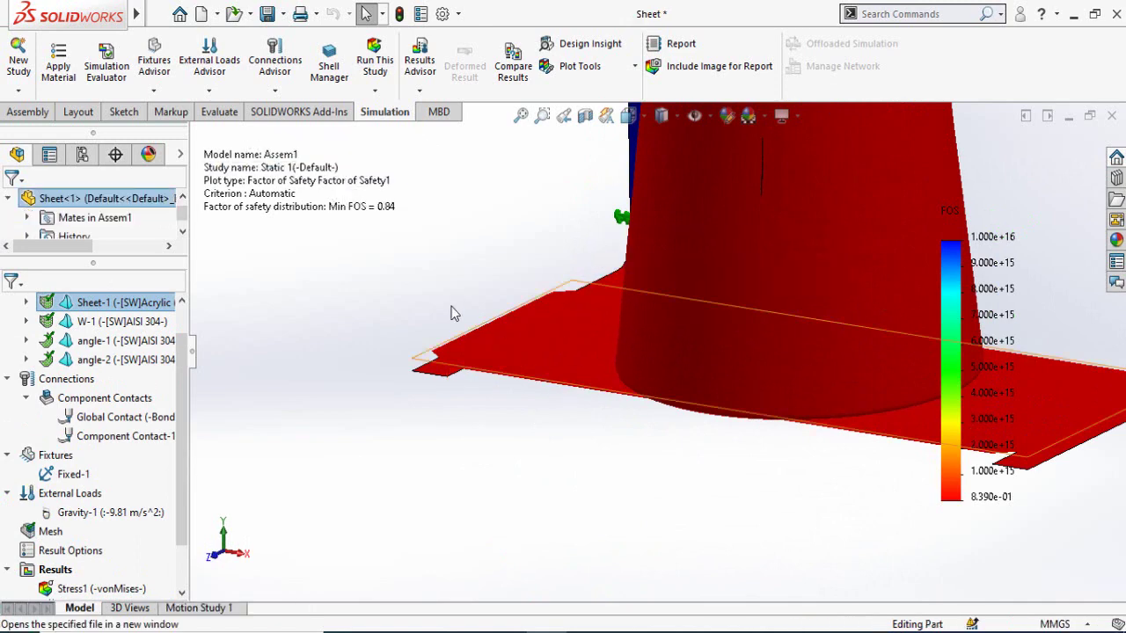
key(shift+Up)
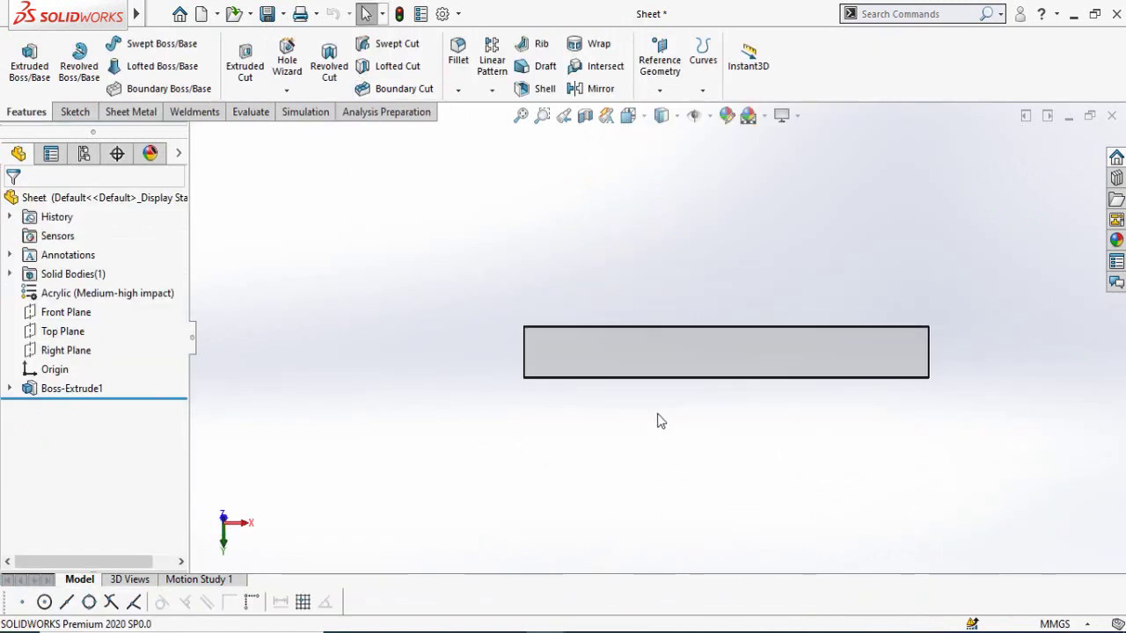
Set the sheet's extrusion depth to 2 mm and return to the assembly
scroll(663, 432, down, 4)
click(31, 388)
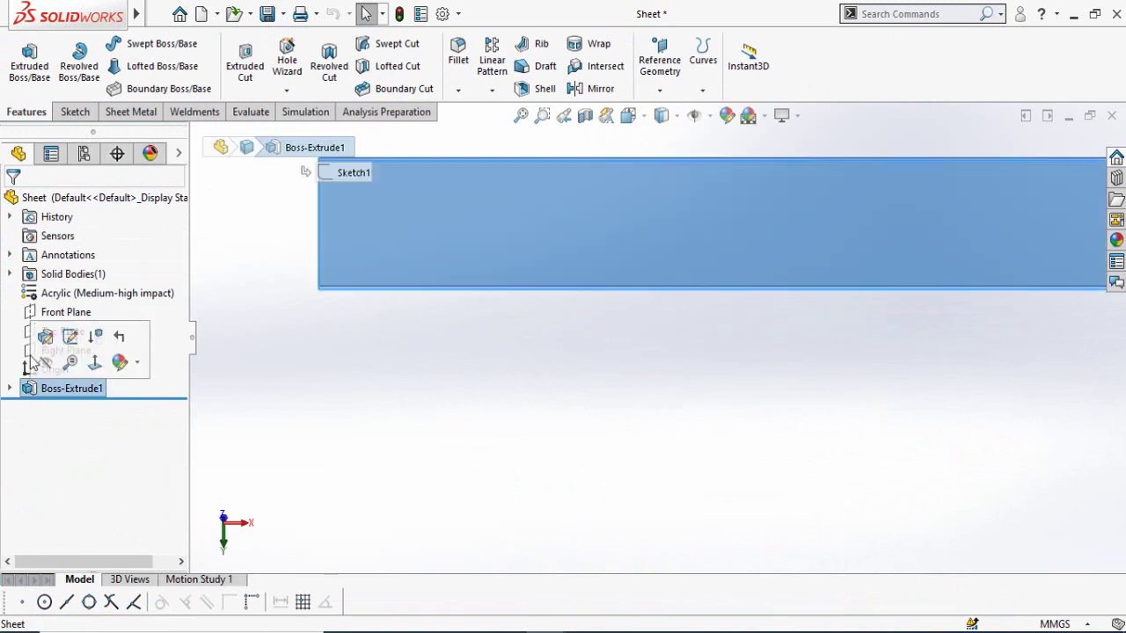
click(44, 338)
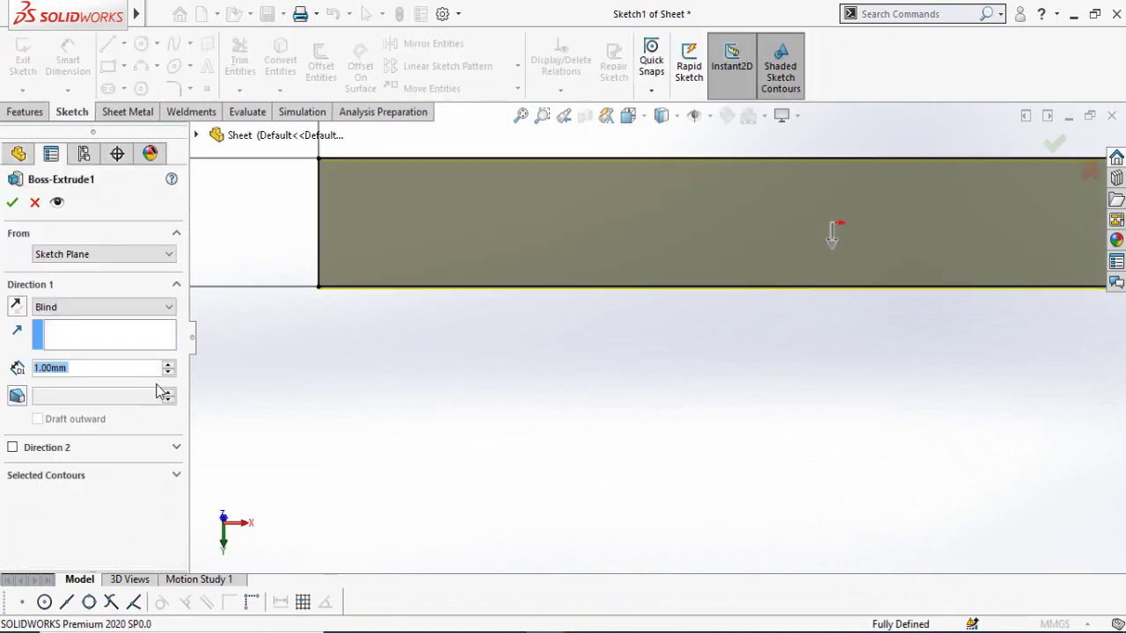
text(2)
key(Return)
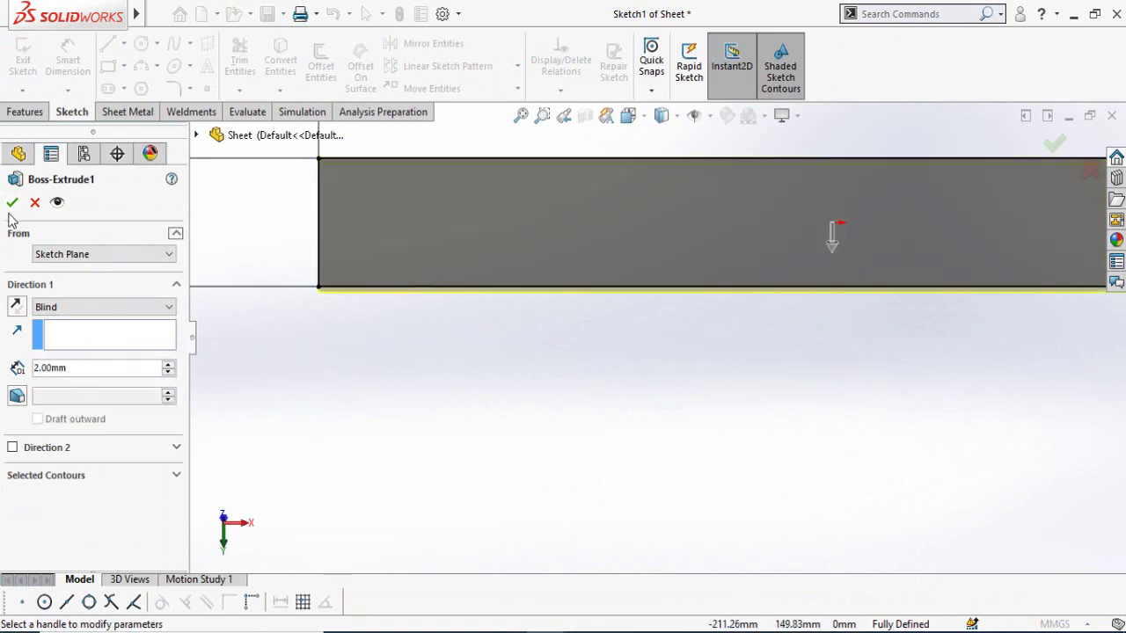
click(12, 203)
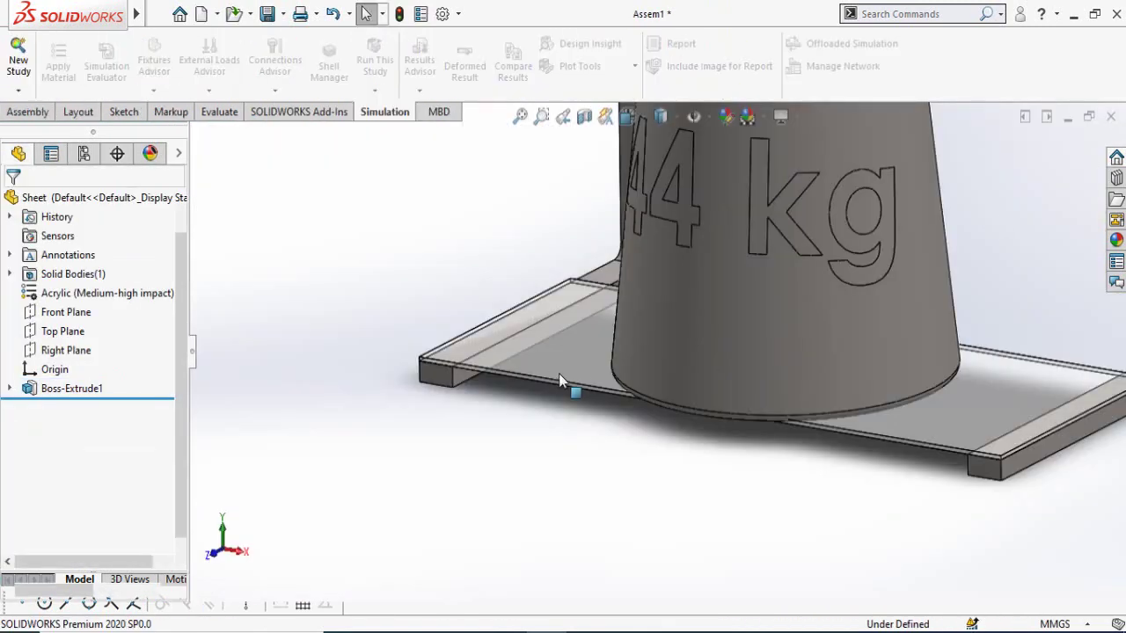
Remesh the updated assembly in the Static 1 study and run the study again
key(f)
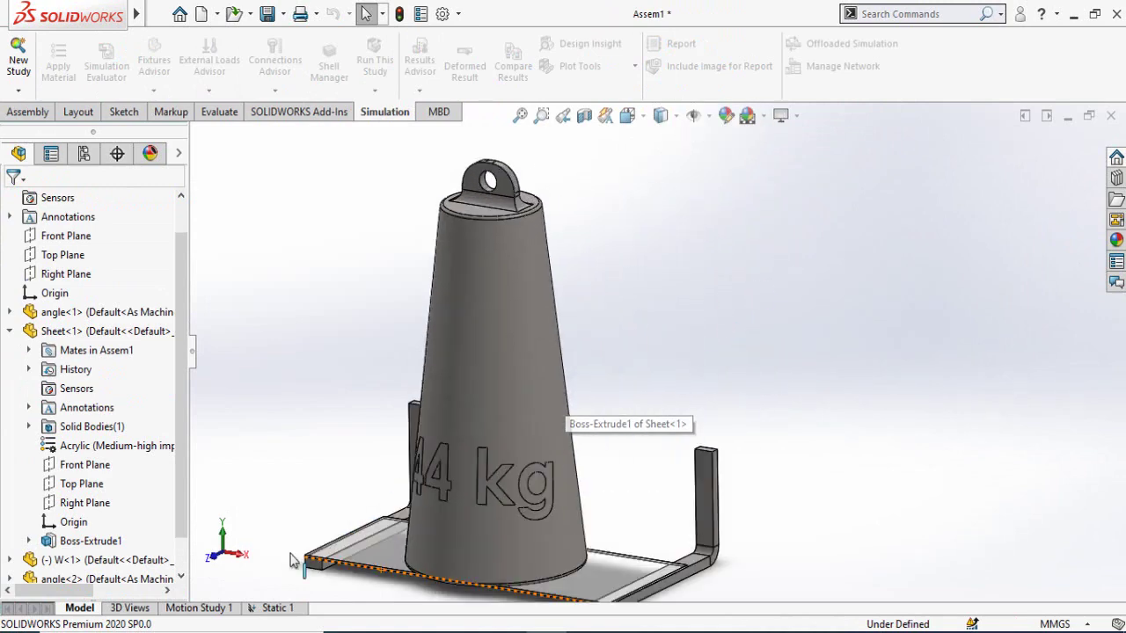
click(275, 608)
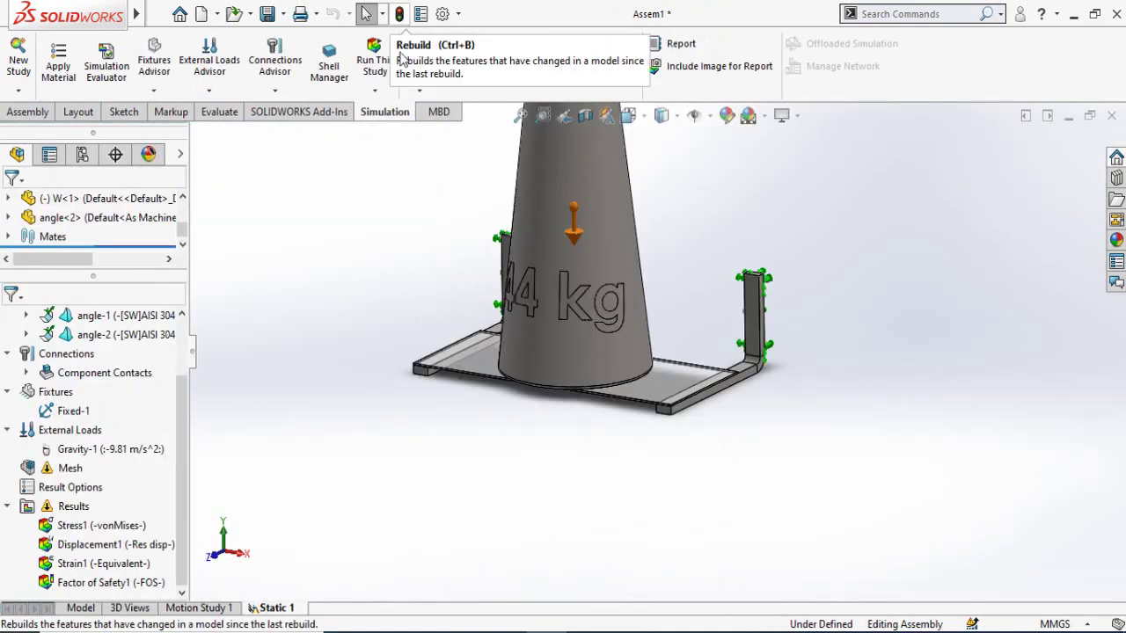
right_click(63, 466)
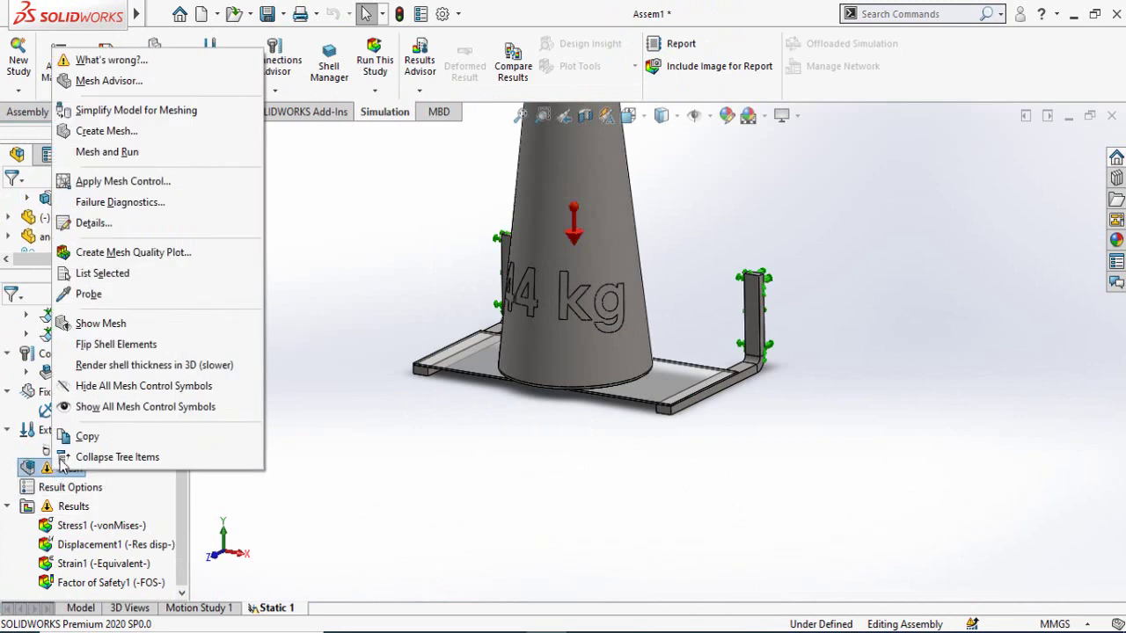
click(108, 131)
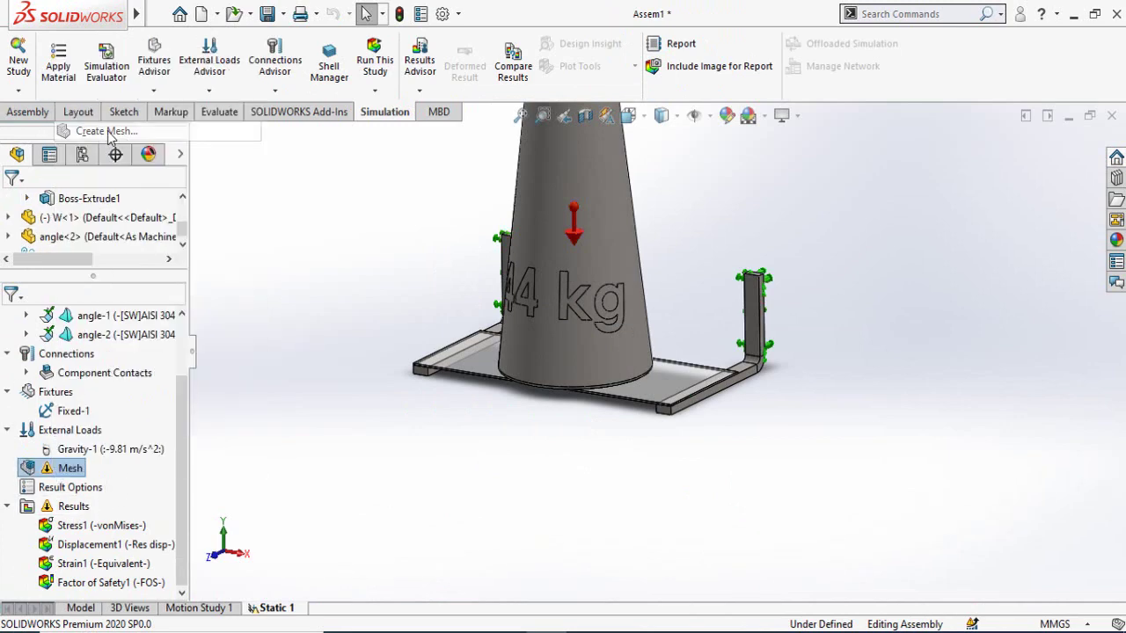
click(10, 207)
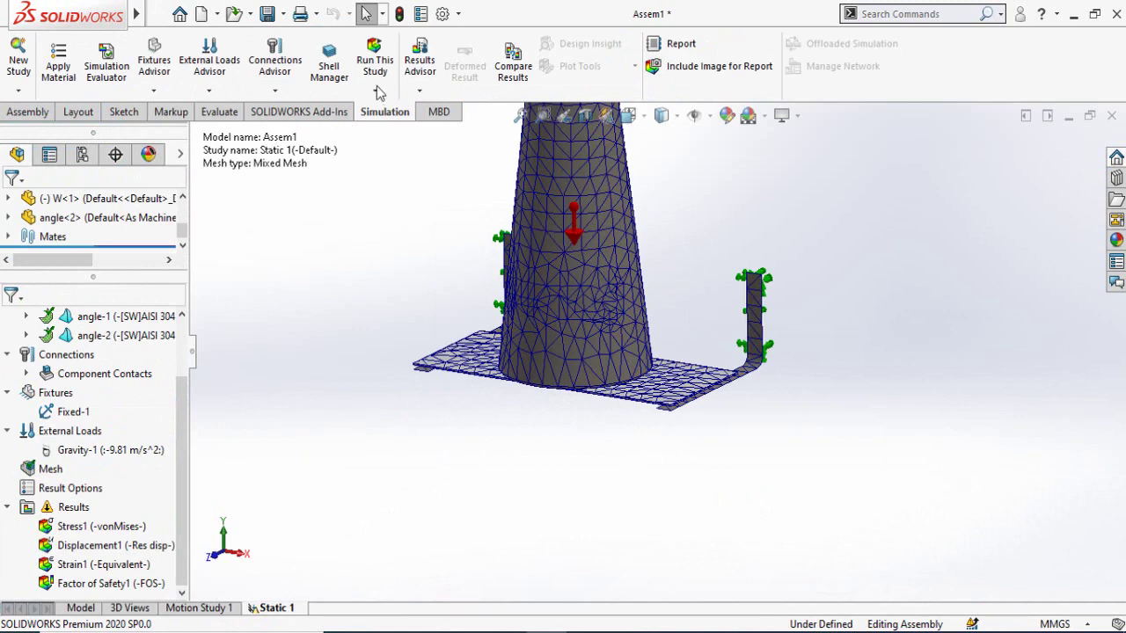
click(376, 71)
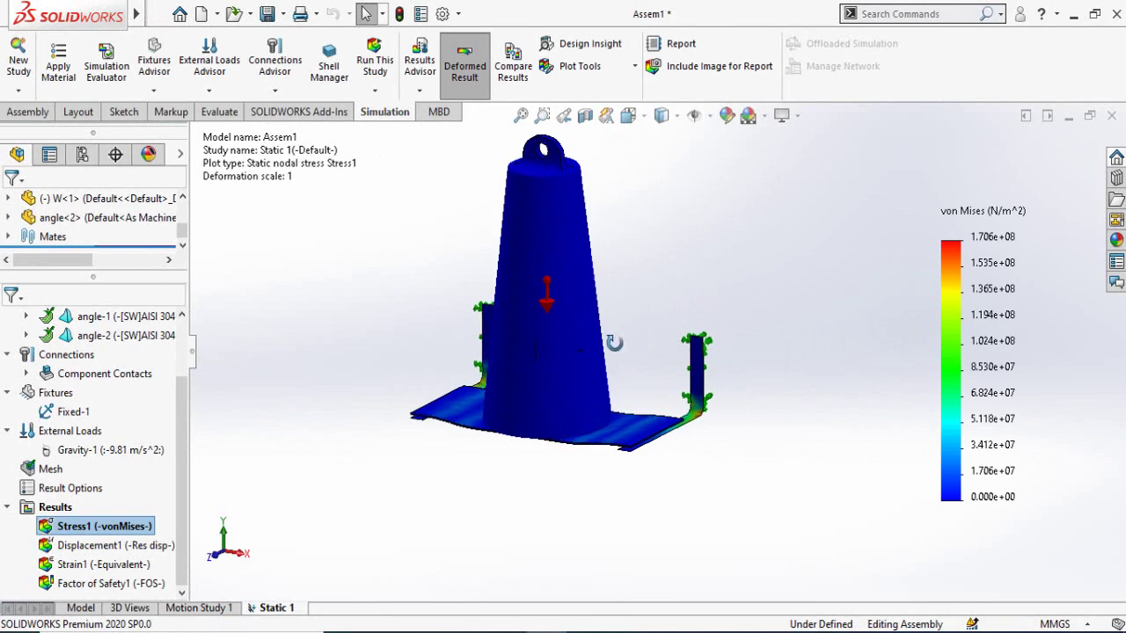
Examine the new von Mises stress plot around the sheet and angles, and show the resultant displacement plot
scroll(505, 431, down, 3)
middle_drag(430, 459, 403, 478)
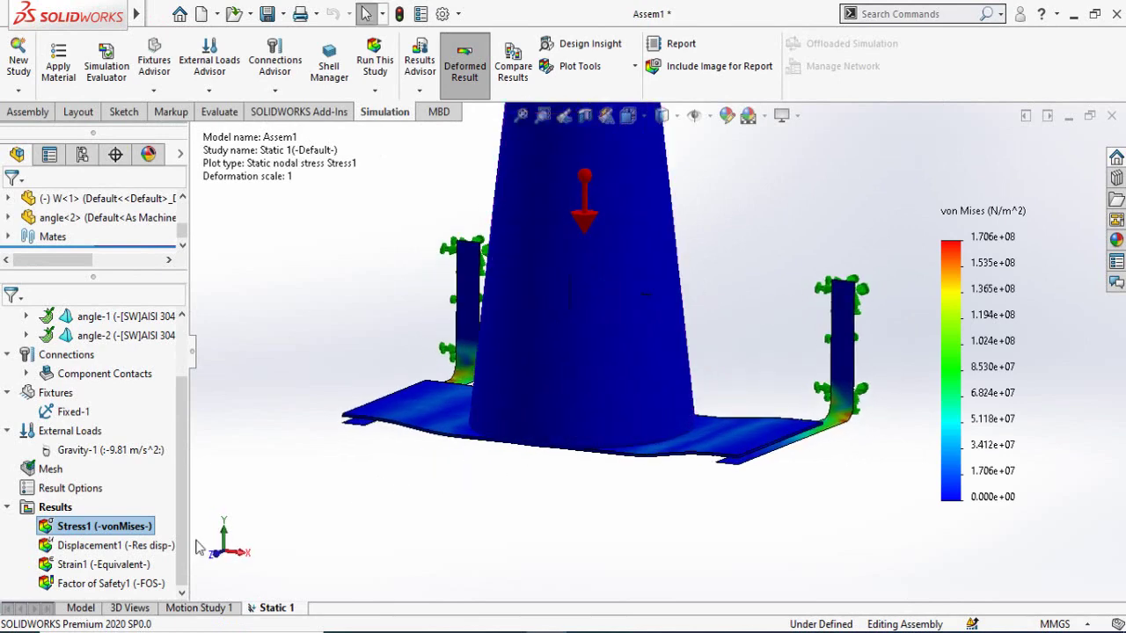
double_click(85, 546)
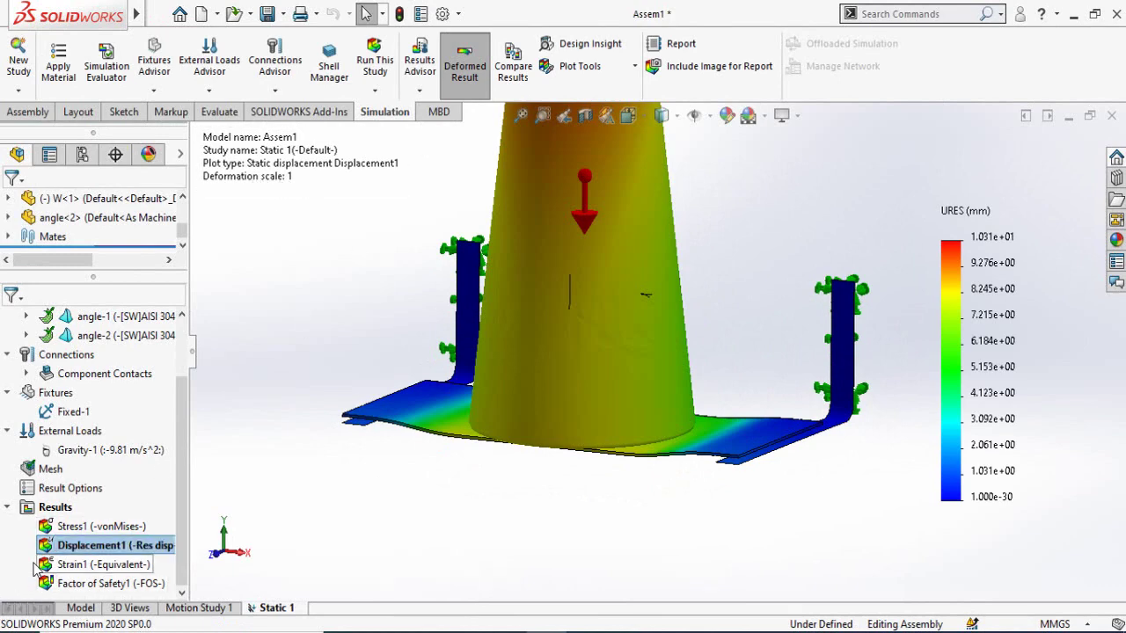
scroll(517, 512, up, 3)
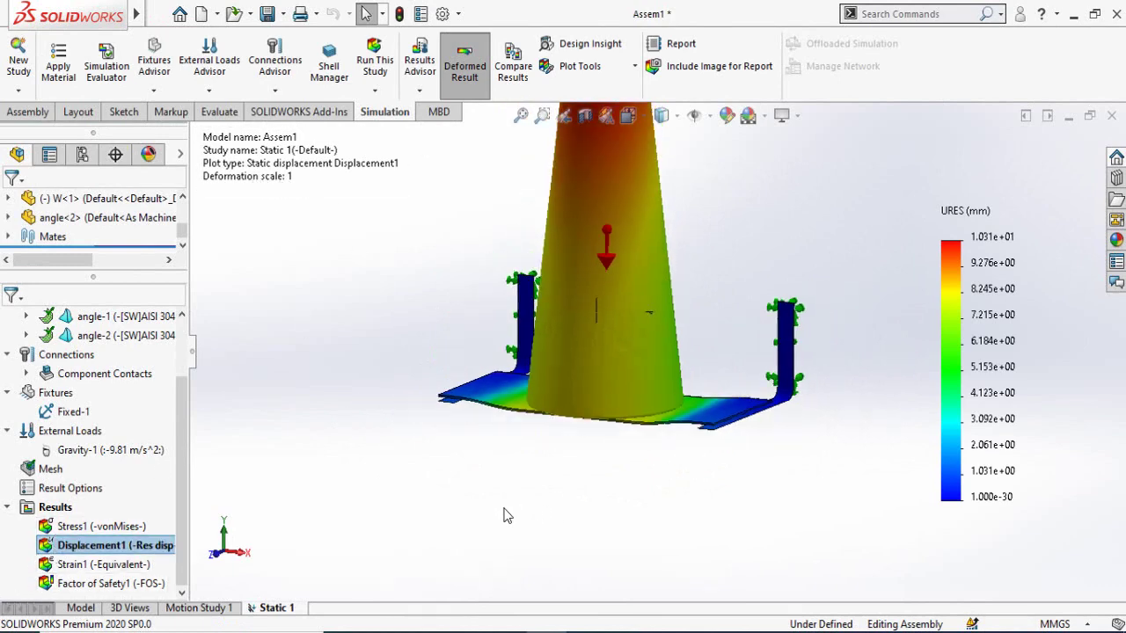
Animate the displacement result for the thicker sheet, view the whole assembly moving, and close the animation
right_click(60, 546)
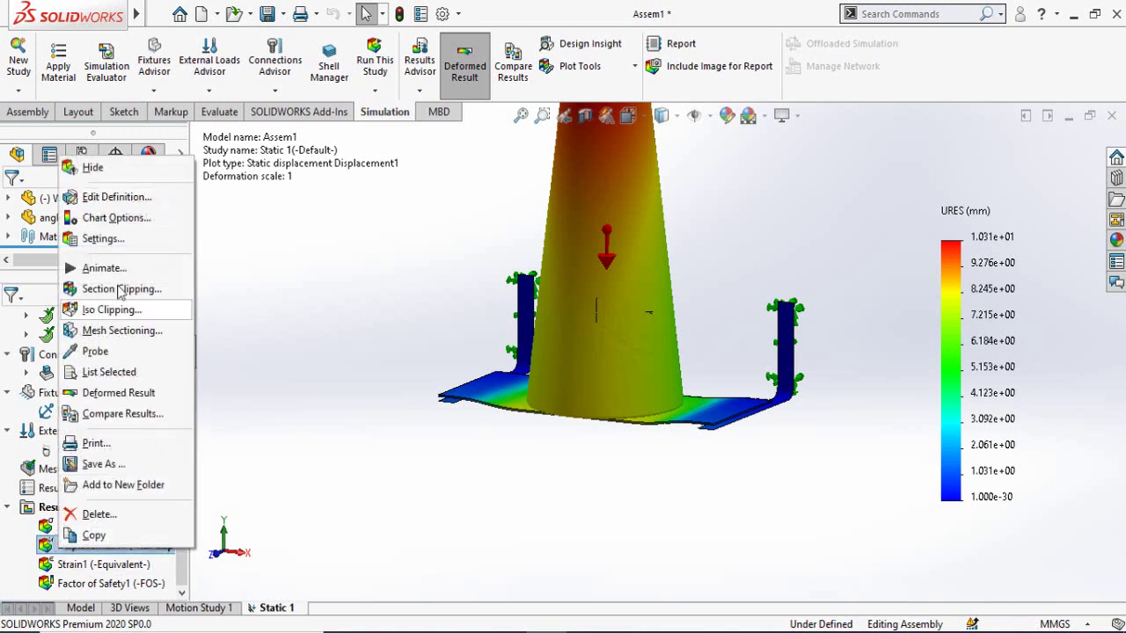
click(99, 267)
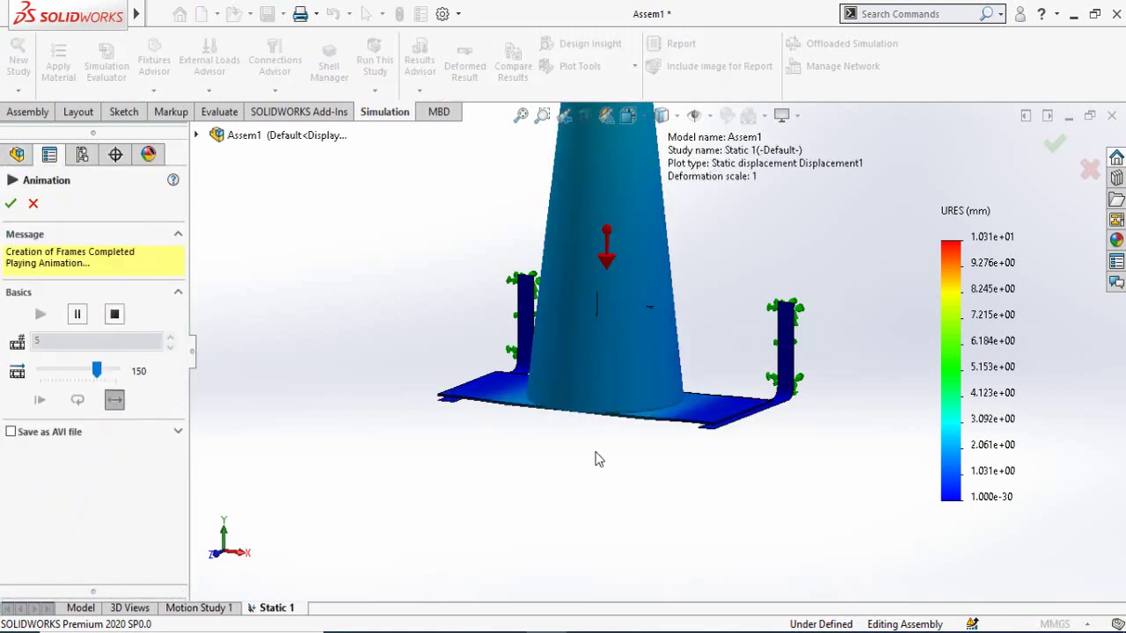
scroll(623, 447, up, 2)
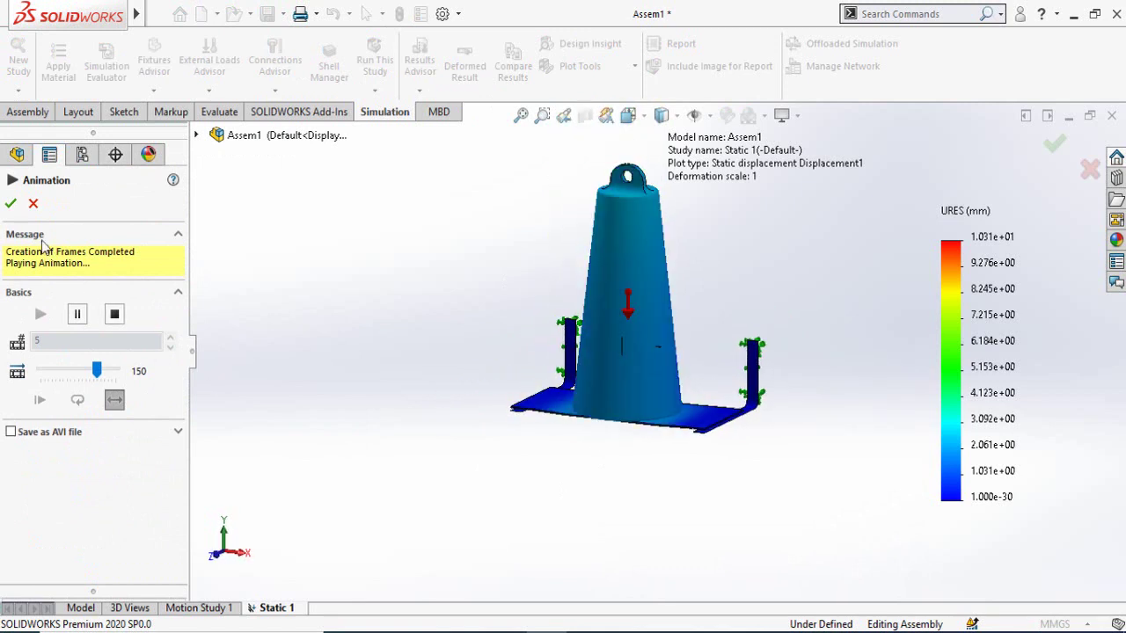
click(33, 203)
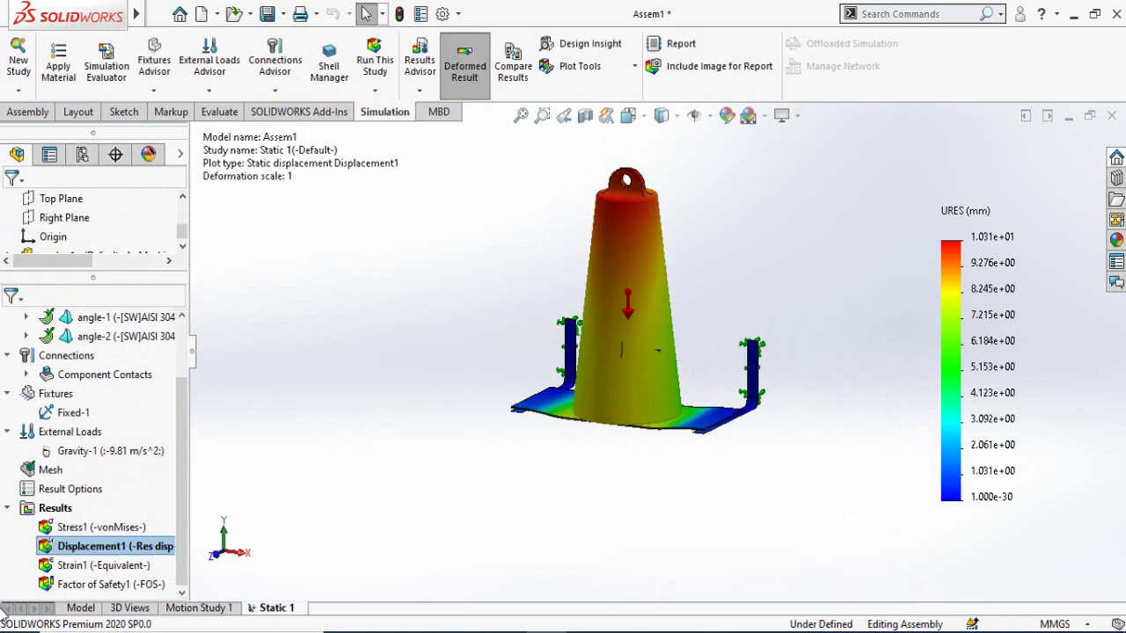
Show the factor of safety plot and examine it on the sheet, weight and angles
double_click(63, 585)
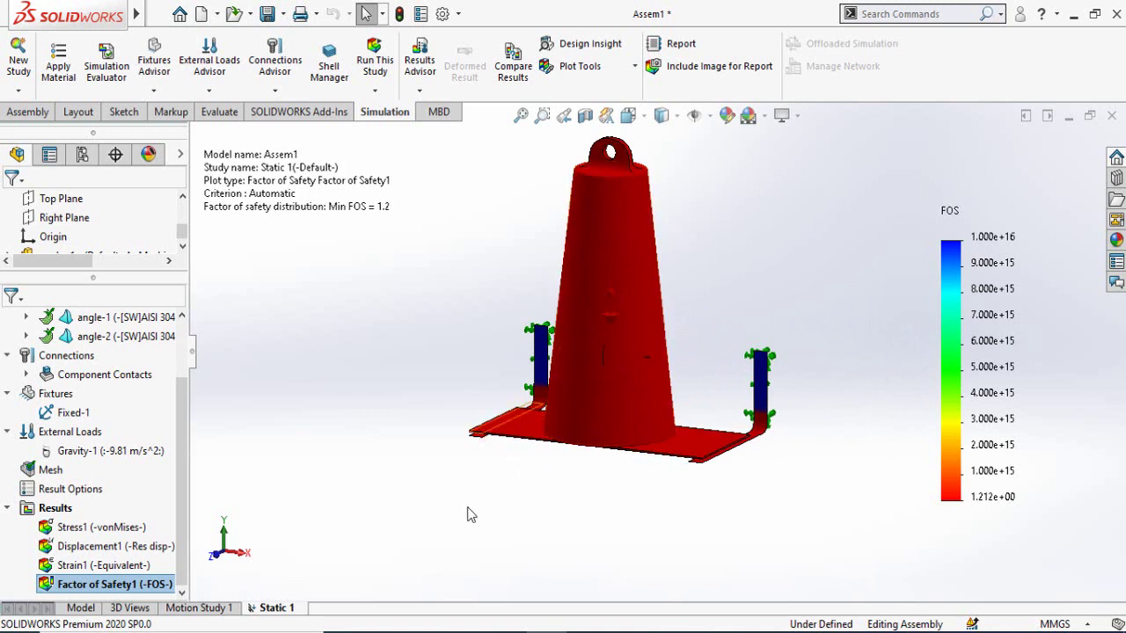
middle_drag(493, 497, 520, 539)
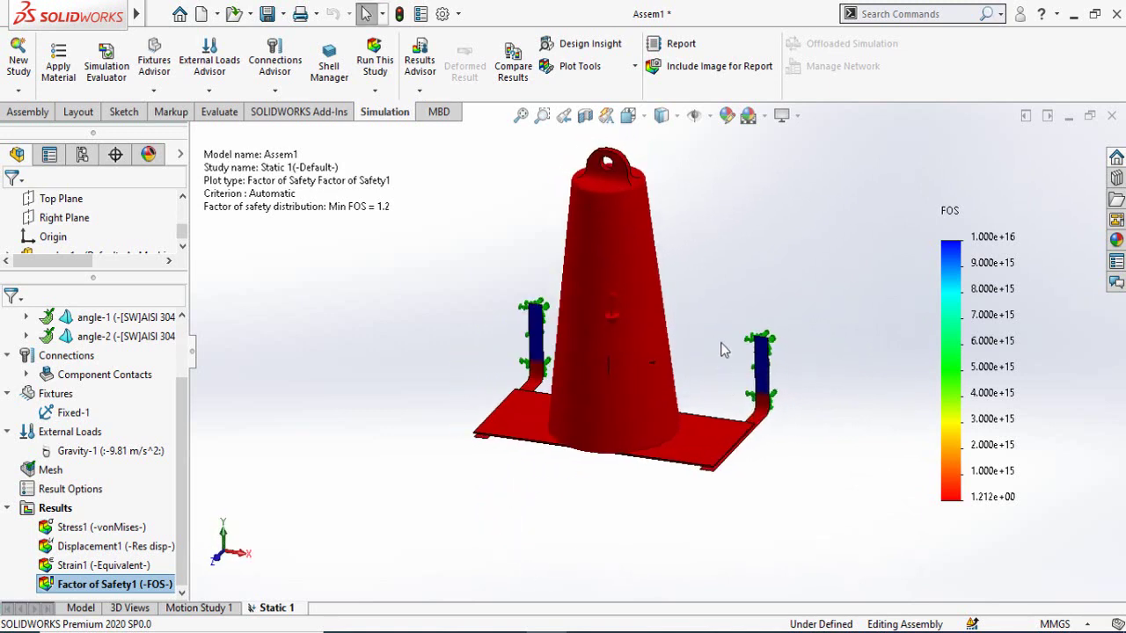
scroll(722, 351, down, 3)
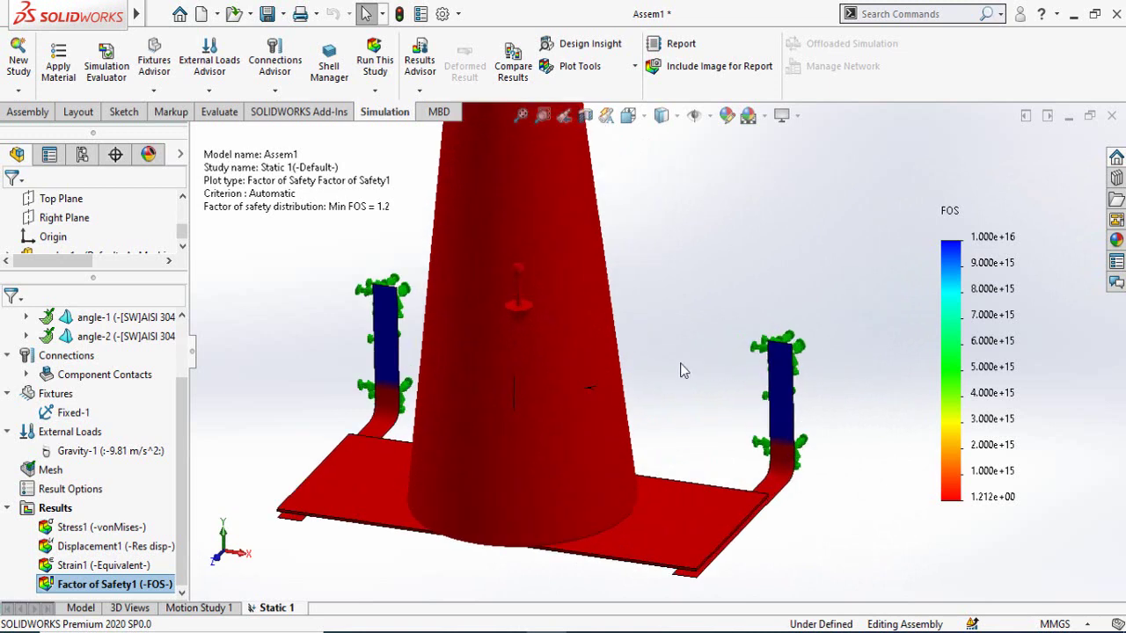
scroll(679, 362, up, 4)
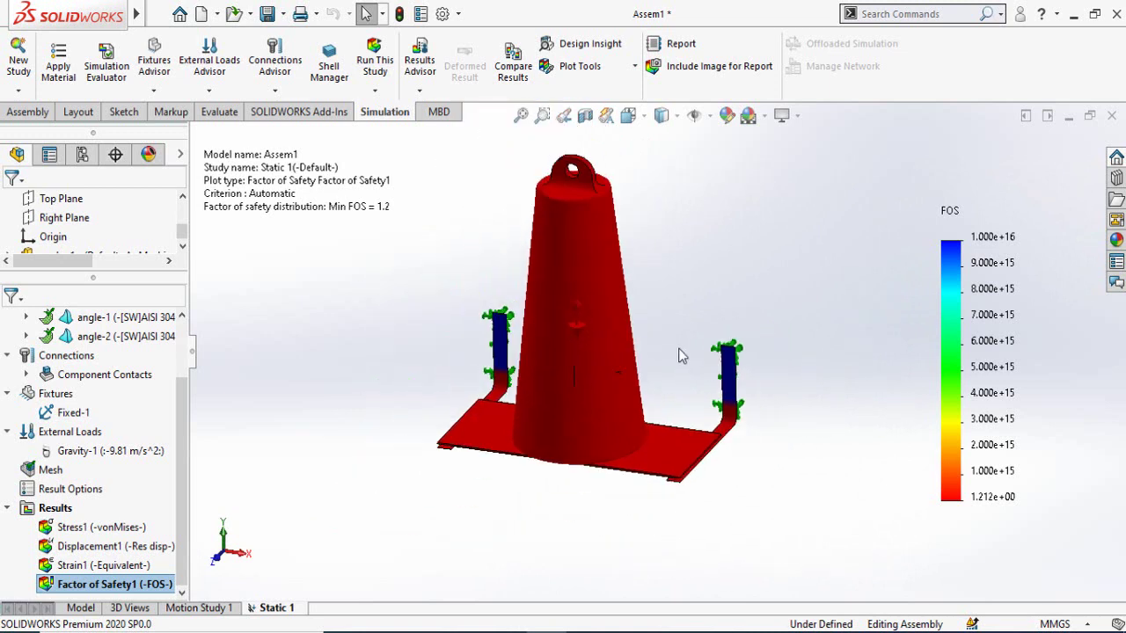